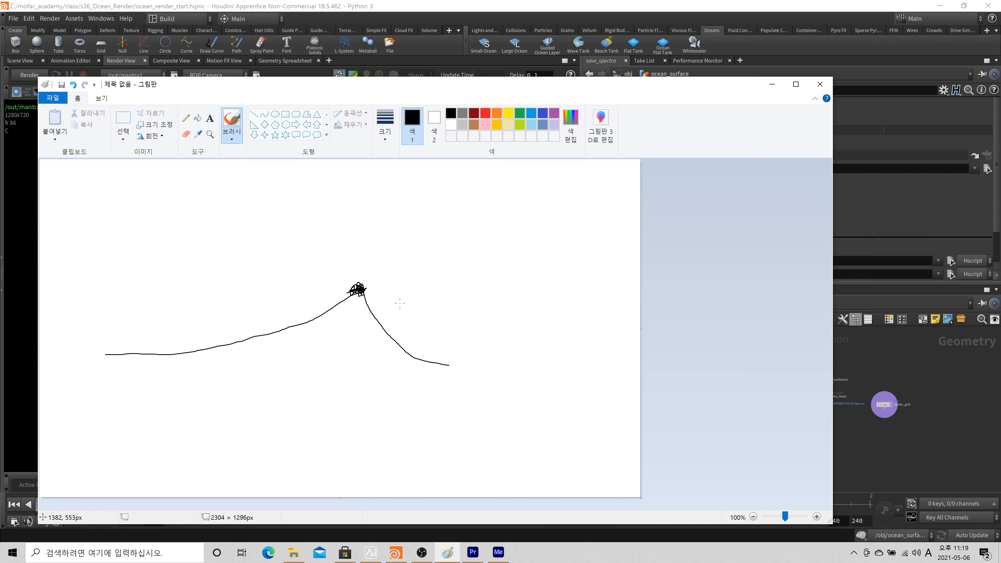
# - Sketch arrows under the foamy wave crest and a second wave profile below it, marking its curled tip and foamy trough
pyautogui.moveTo(369, 297)
pyautogui.mouseDown()
pyautogui.moveTo(351, 293)
pyautogui.moveTo(370, 278)
pyautogui.moveTo(366, 305)
pyautogui.moveTo(366, 282)
pyautogui.moveTo(386, 277)
pyautogui.moveTo(369, 294)
pyautogui.moveTo(377, 309)
pyautogui.moveTo(372, 282)
pyautogui.moveTo(373, 302)
pyautogui.moveTo(358, 276)
pyautogui.moveTo(378, 281)
pyautogui.moveTo(376, 299)
pyautogui.moveTo(373, 287)
pyautogui.moveTo(349, 340)
pyautogui.mouseUp()
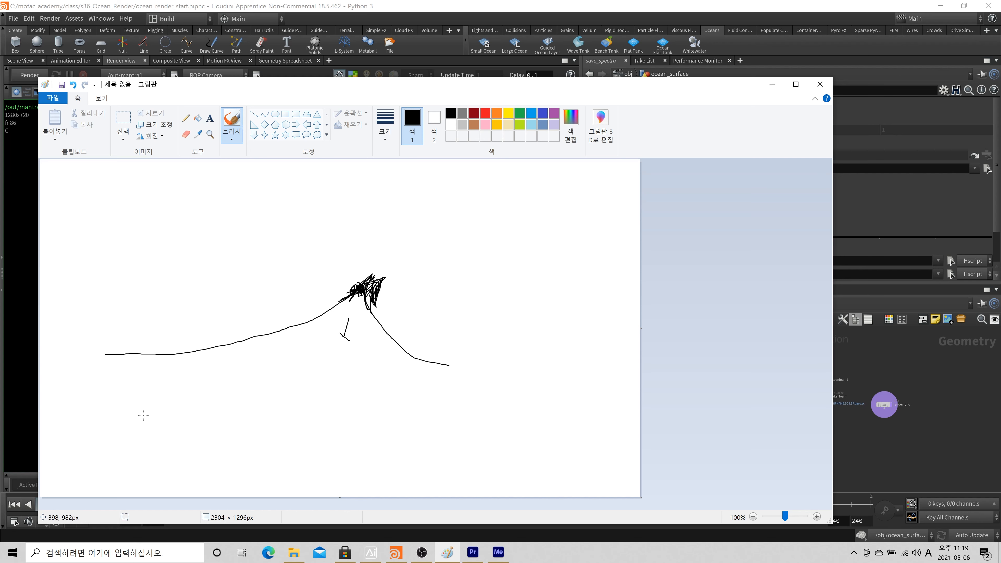
pyautogui.moveTo(145, 417)
pyautogui.mouseDown()
pyautogui.moveTo(311, 400)
pyautogui.moveTo(526, 401)
pyautogui.moveTo(535, 414)
pyautogui.mouseUp()
pyautogui.moveTo(362, 300)
pyautogui.mouseDown()
pyautogui.moveTo(363, 347)
pyautogui.moveTo(373, 337)
pyautogui.mouseUp()
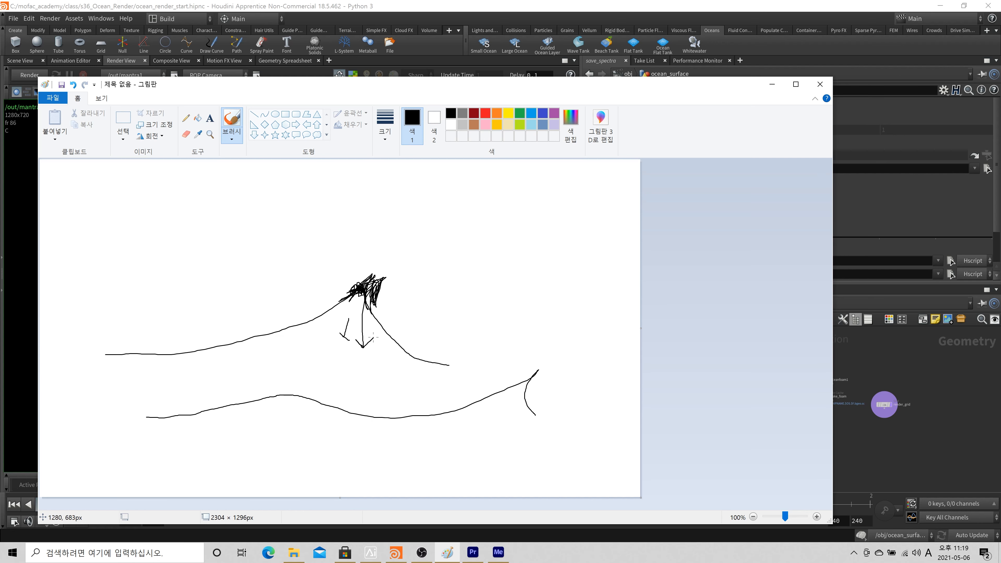
pyautogui.moveTo(364, 418)
pyautogui.mouseDown()
pyautogui.moveTo(343, 410)
pyautogui.moveTo(382, 414)
pyautogui.moveTo(335, 403)
pyautogui.mouseUp()
pyautogui.moveTo(521, 382)
pyautogui.mouseDown()
pyautogui.moveTo(542, 369)
pyautogui.moveTo(535, 392)
pyautogui.mouseUp()
pyautogui.moveTo(364, 420)
pyautogui.mouseDown()
pyautogui.moveTo(330, 404)
pyautogui.moveTo(388, 414)
pyautogui.mouseUp()
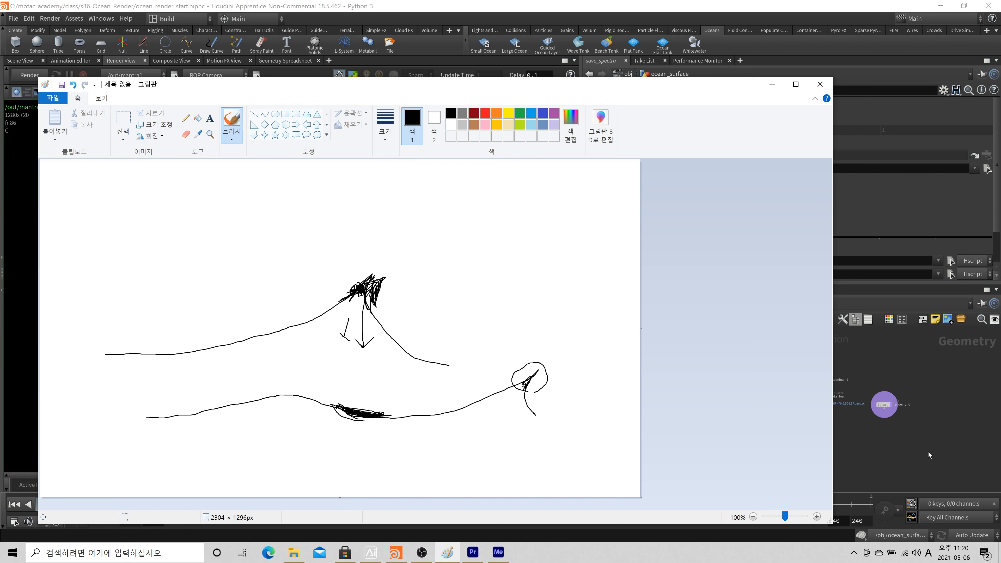
# - Switch to Houdini and examine the rendered ocean surface in the render view
pyautogui.click(890, 432)
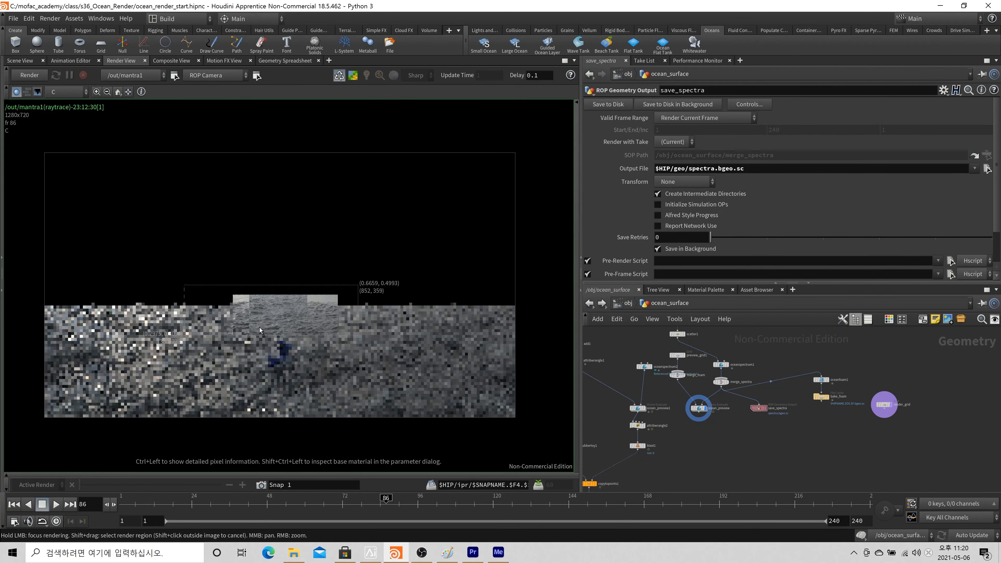
pyautogui.scroll(-4, 318, 310)
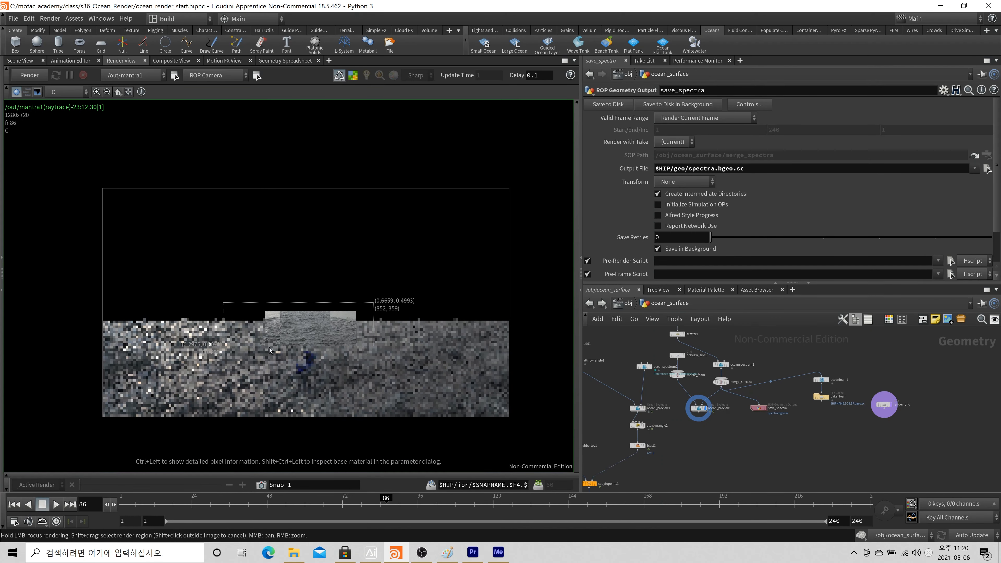
pyautogui.moveTo(350, 337)
pyautogui.mouseDown(button='right')
pyautogui.moveTo(615, 315)
pyautogui.moveTo(338, 337)
pyautogui.mouseUp(button='right')
pyautogui.moveTo(464, 323); pyautogui.dragTo(549, 324, button='right')
pyautogui.moveTo(427, 354); pyautogui.dragTo(445, 341, button='middle')
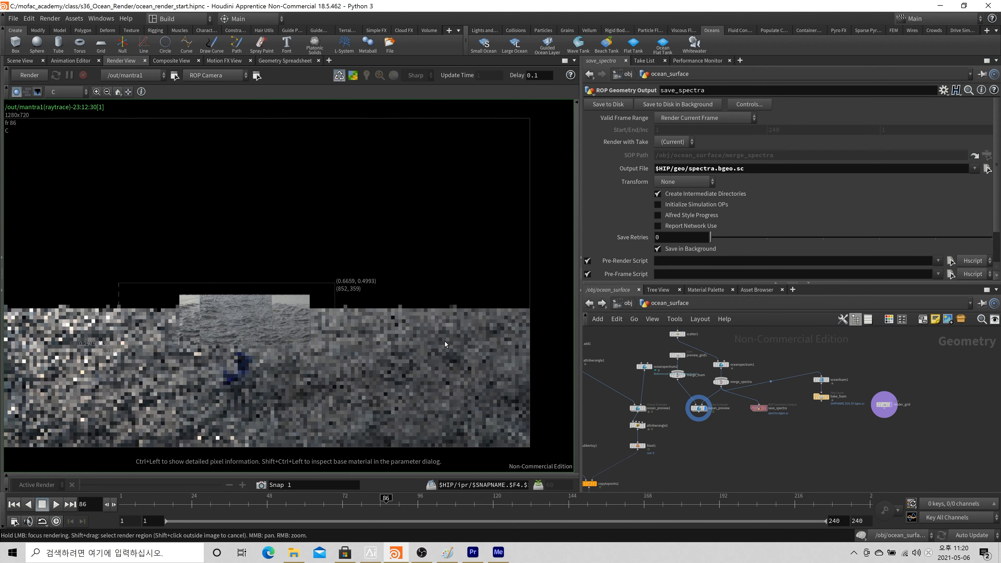
pyautogui.moveTo(445, 341); pyautogui.dragTo(363, 346, button='right')
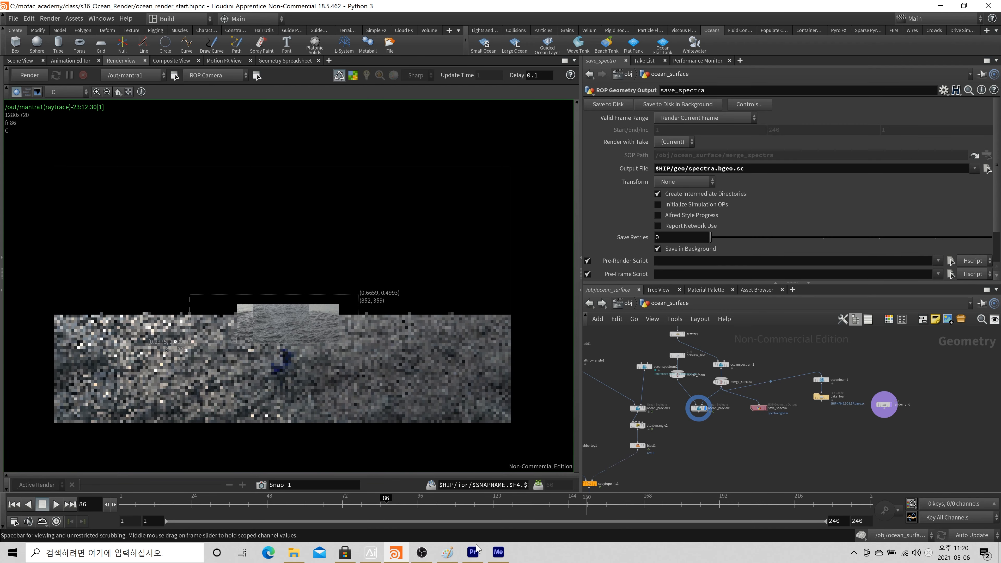
# - Return to the Paint sketch, trace over the upper crest and lower trough foam, and switch back to Houdini
pyautogui.click(447, 552)
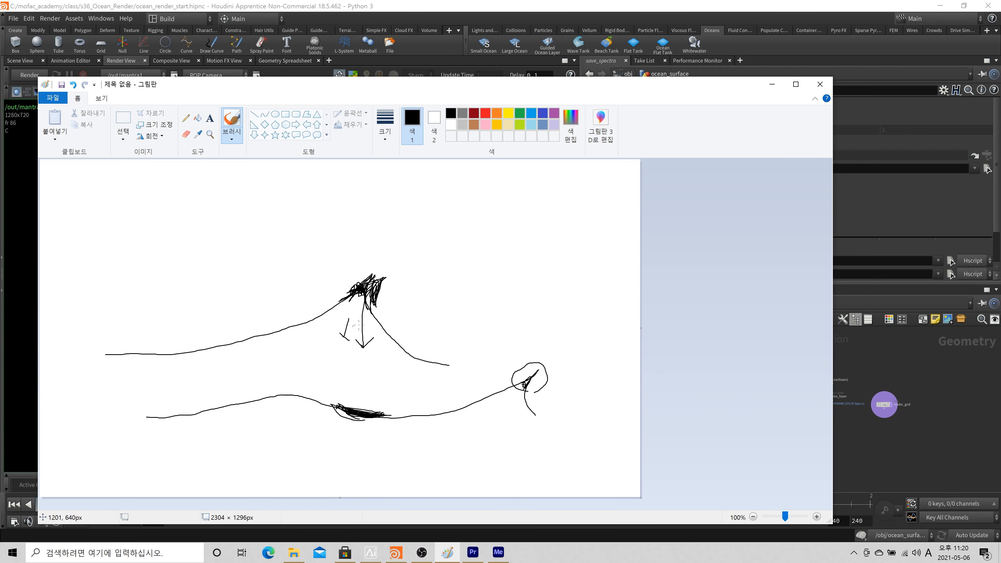
pyautogui.moveTo(369, 285); pyautogui.dragTo(374, 288)
pyautogui.moveTo(351, 409)
pyautogui.mouseDown()
pyautogui.moveTo(342, 408)
pyautogui.moveTo(373, 414)
pyautogui.moveTo(332, 409)
pyautogui.mouseUp()
pyautogui.click(900, 443)
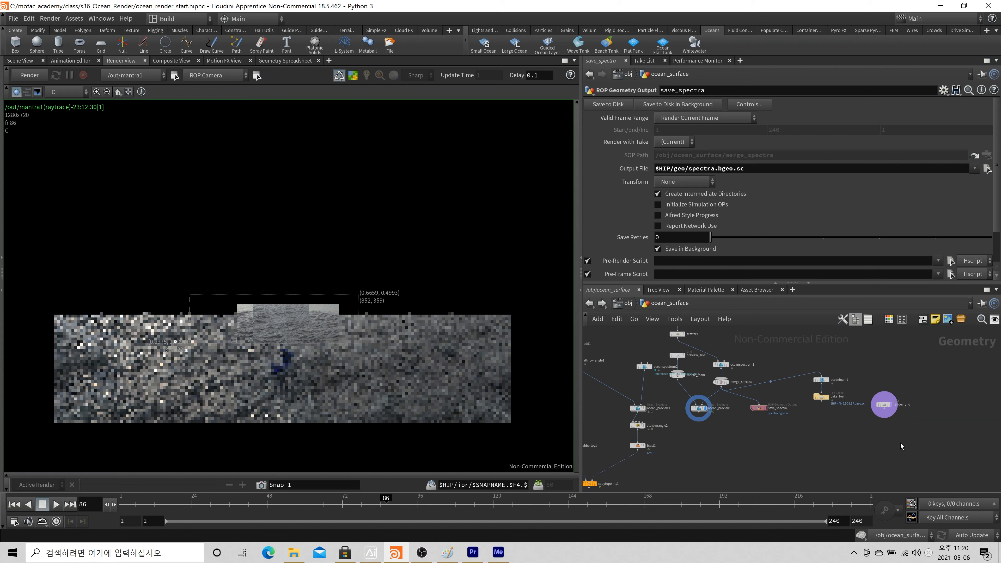
# - Add another Ocean Foam node in the empty network area below bake_foam
pyautogui.scroll(3, 900, 443)
pyautogui.press('Tab')
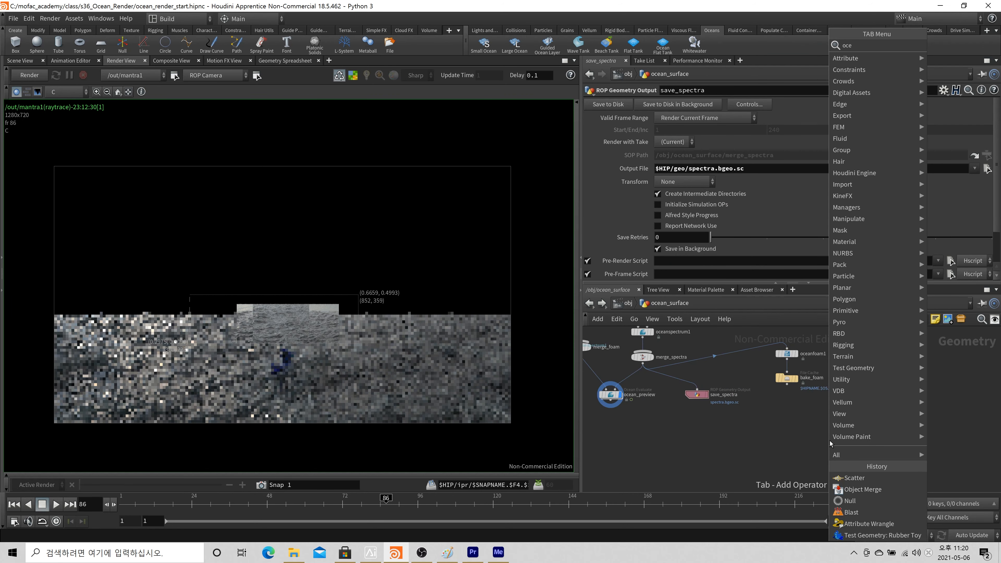
pyautogui.write('oceanfo')
pyautogui.press('Return')
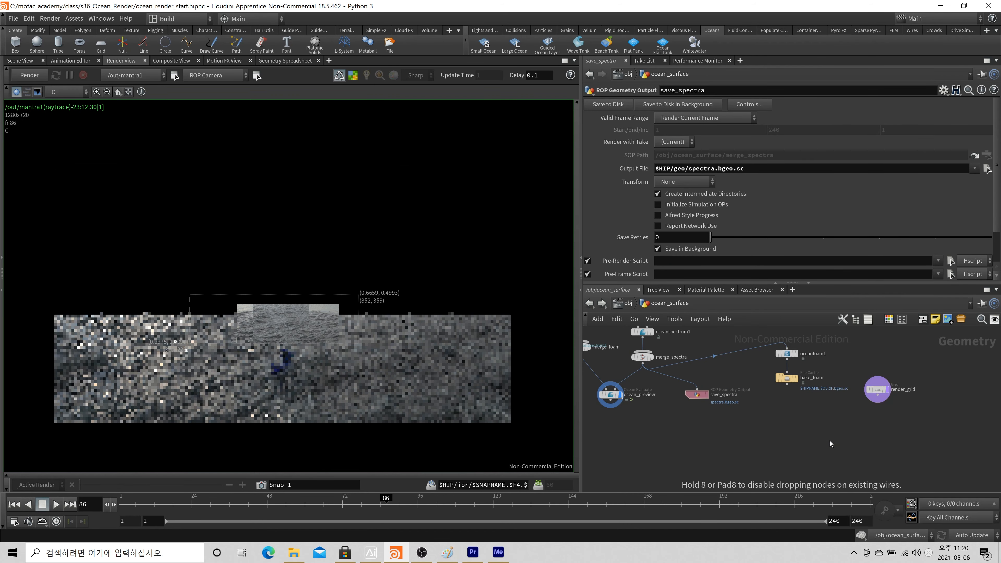
pyautogui.click(834, 441)
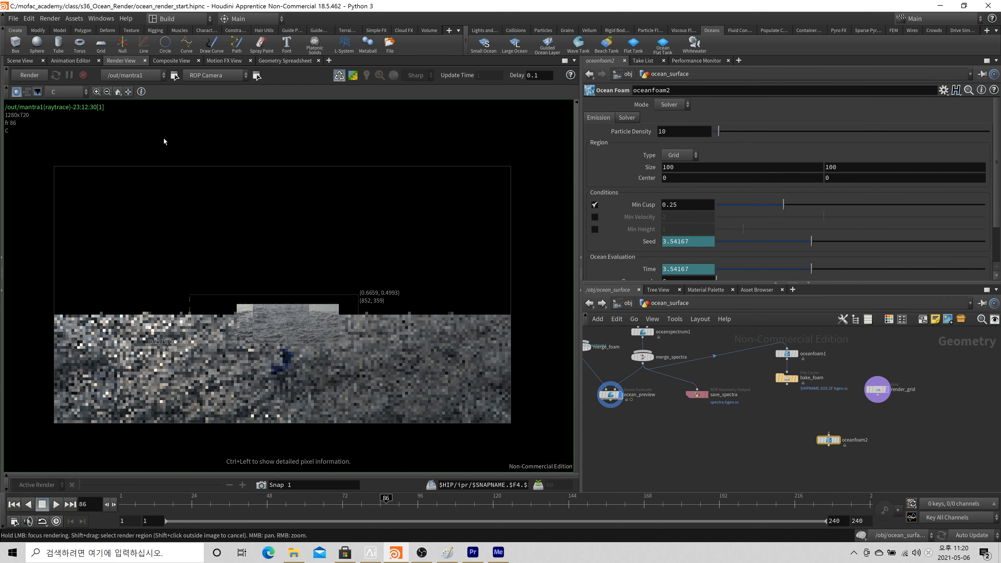
# - Show the scene view and delete the extra Ocean Foam node from the network
pyautogui.click(20, 61)
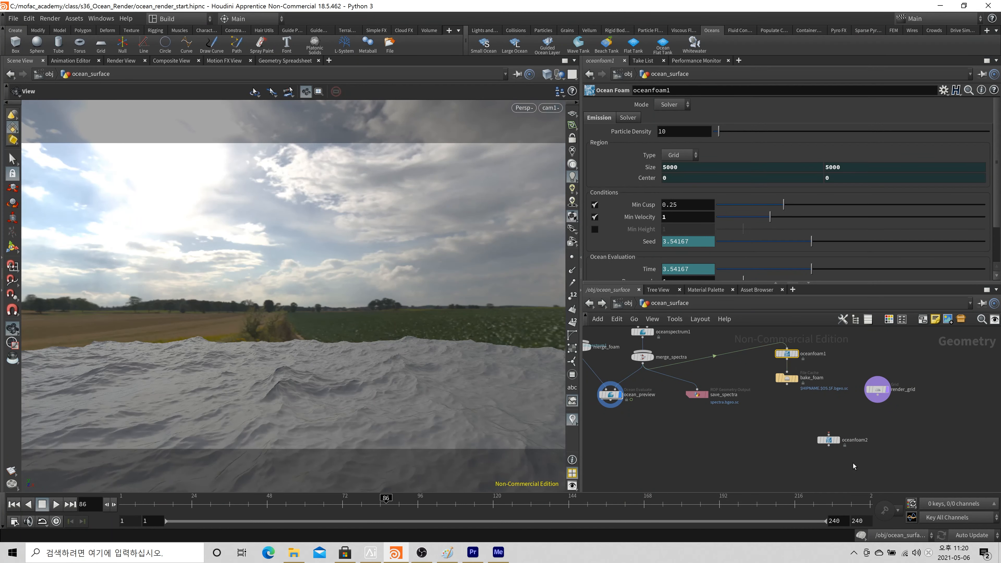
pyautogui.press('Delete')
# - Enlarge the parameter area and set the Mode of oceanfoam1 to Emitter
pyautogui.scroll(4, 812, 347)
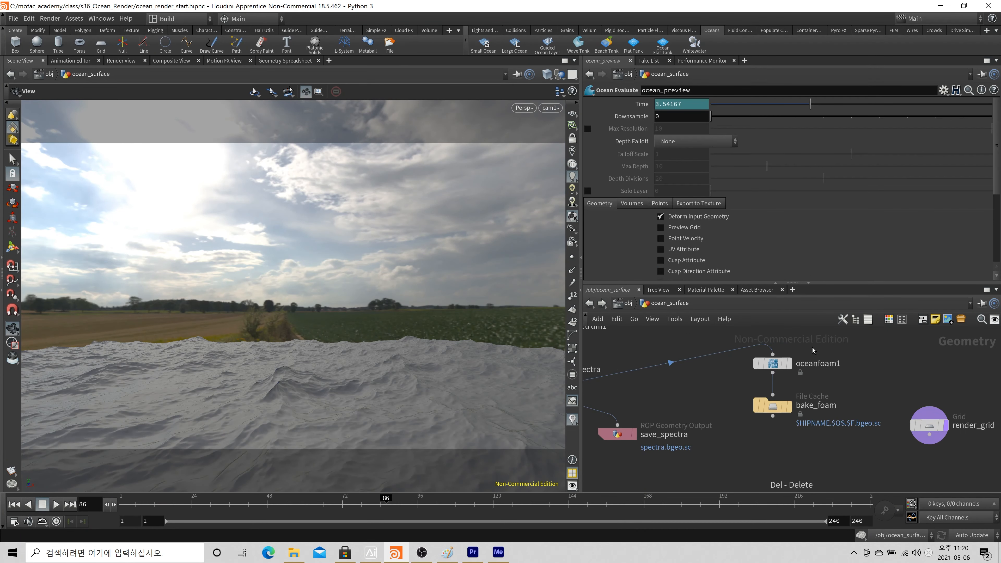
pyautogui.scroll(1, 764, 353)
pyautogui.moveTo(856, 387); pyautogui.dragTo(852, 402, button='middle')
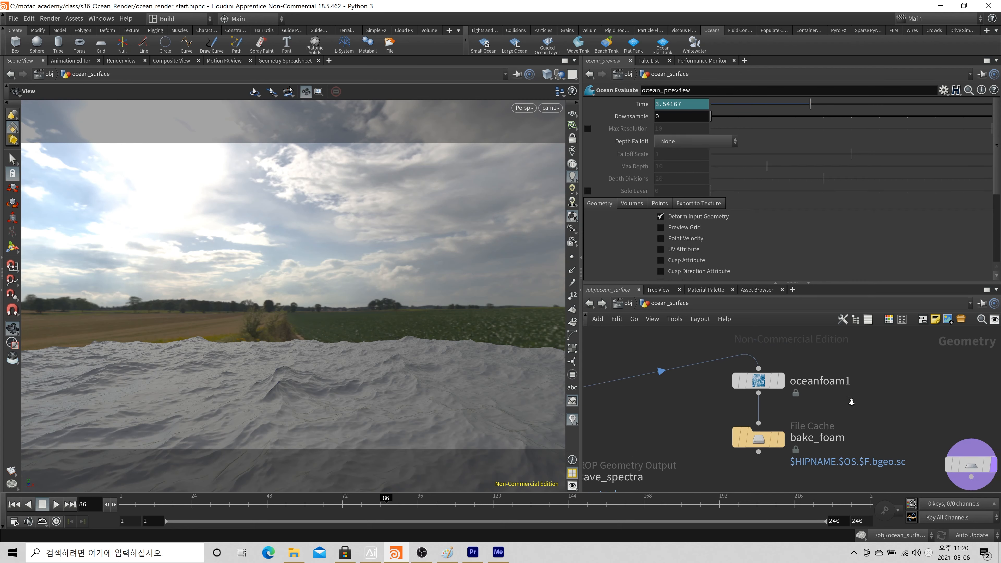
pyautogui.moveTo(765, 385)
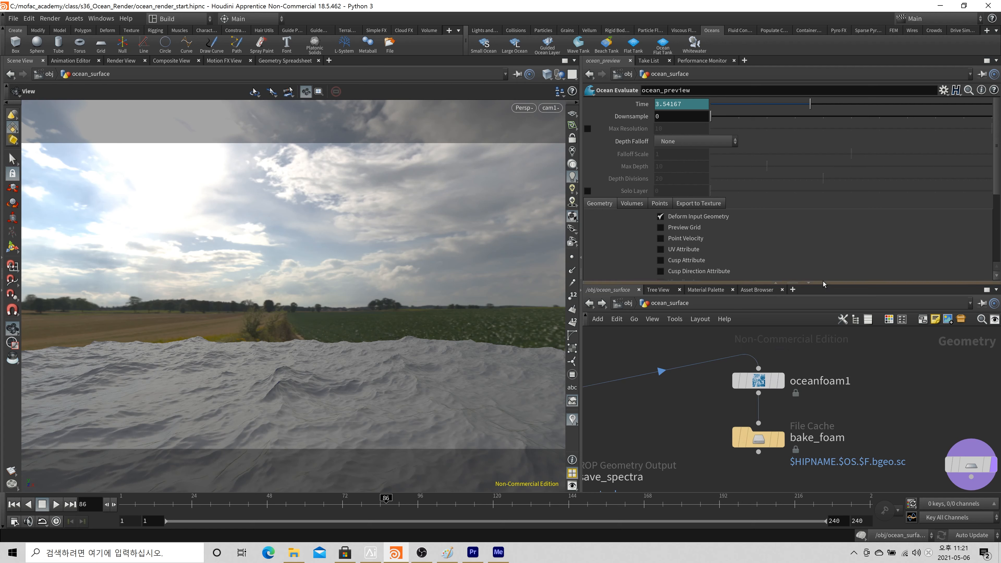
pyautogui.moveTo(835, 282); pyautogui.dragTo(835, 354)
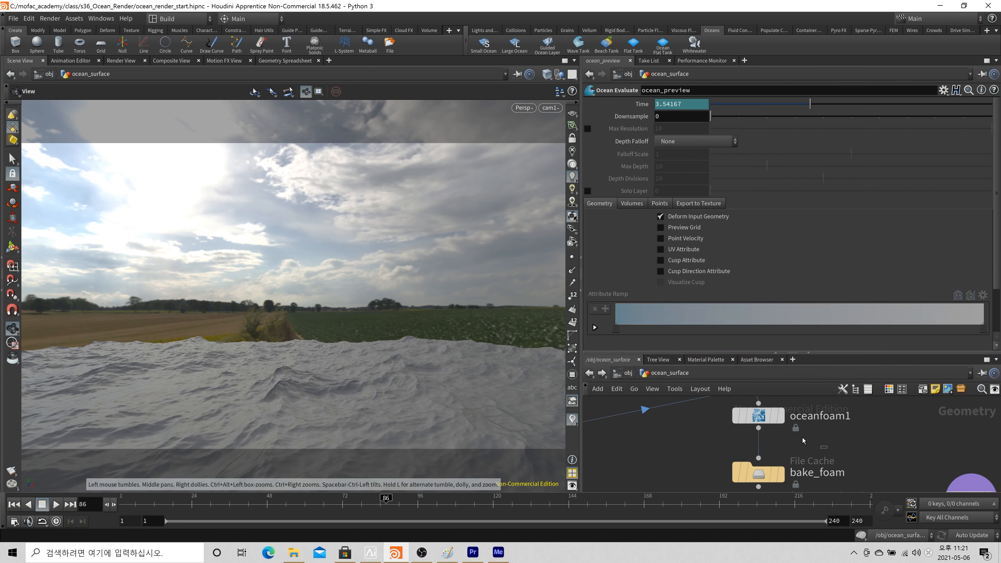
pyautogui.click(739, 412)
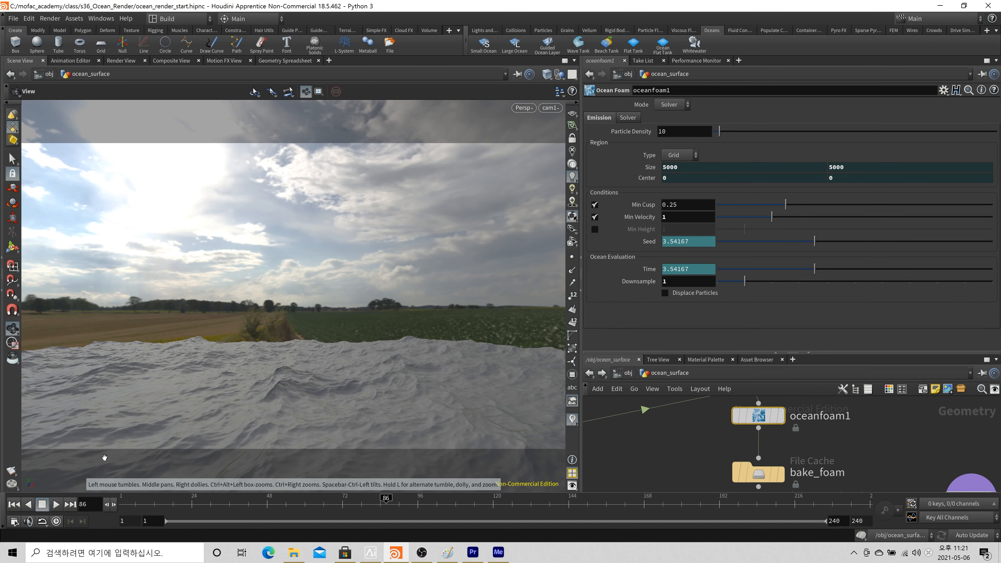
pyautogui.click(670, 105)
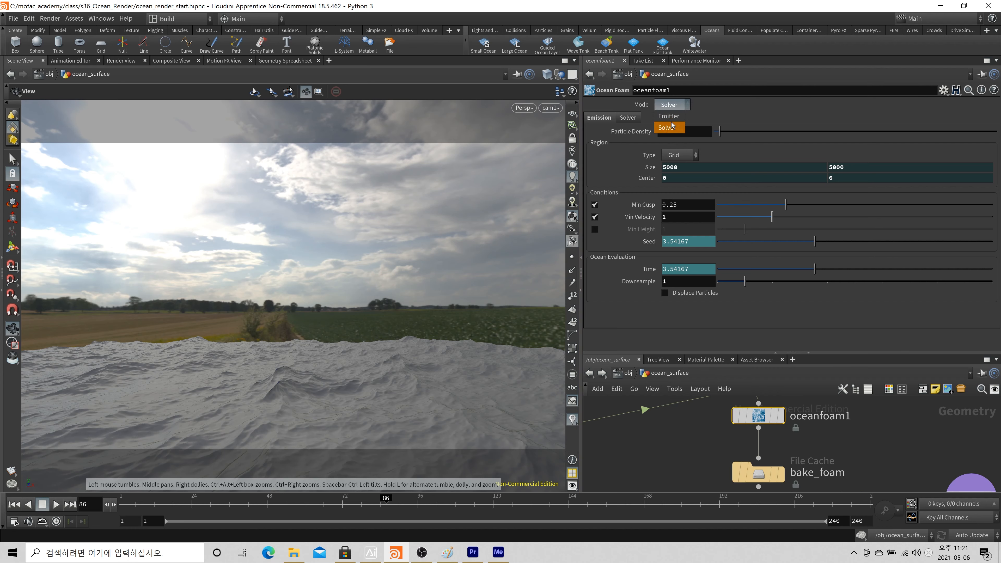
pyautogui.click(672, 117)
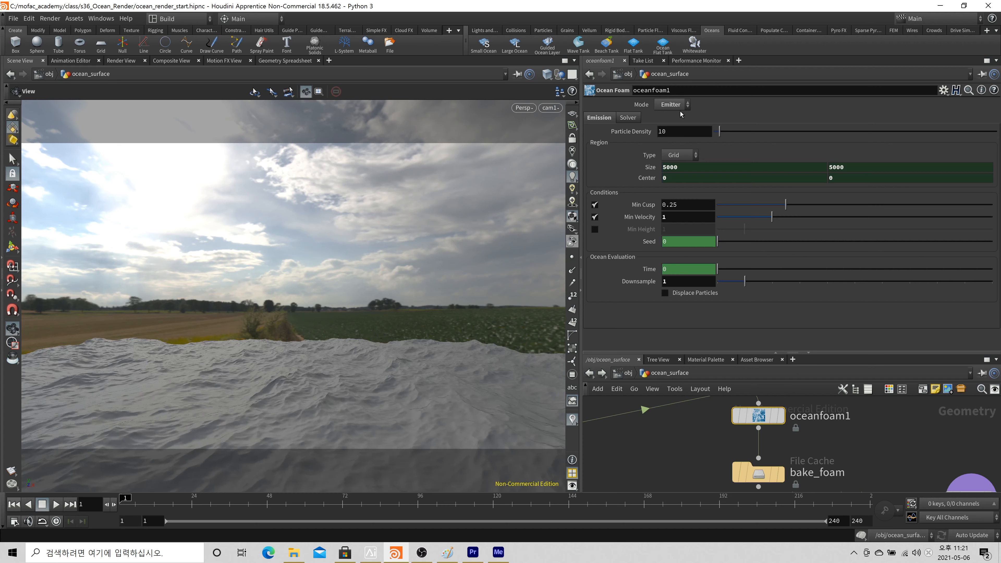
# - Set the grid region Size of oceanfoam1 to 50 by 50
pyautogui.scroll(-5, 699, 416)
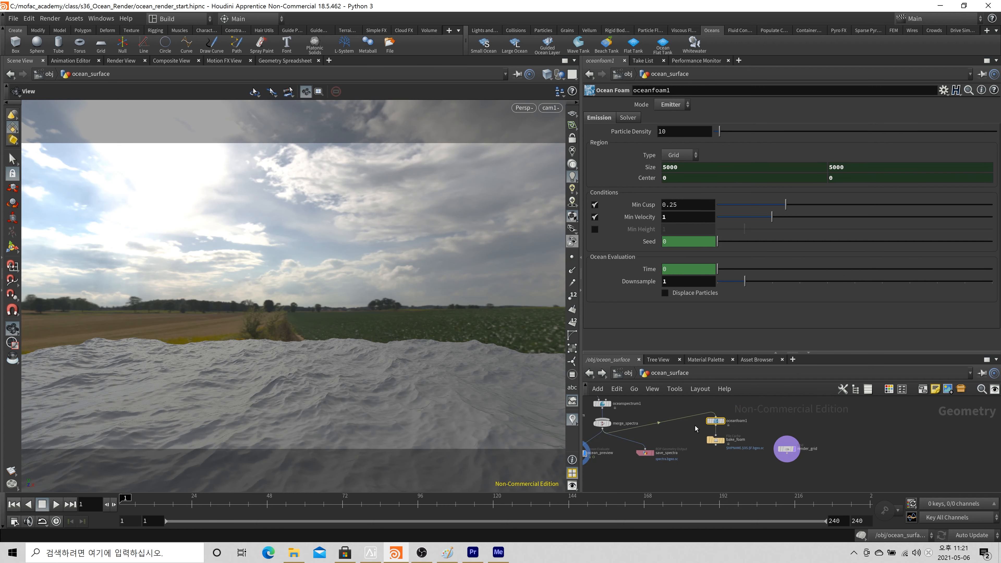
pyautogui.scroll(1, 732, 443)
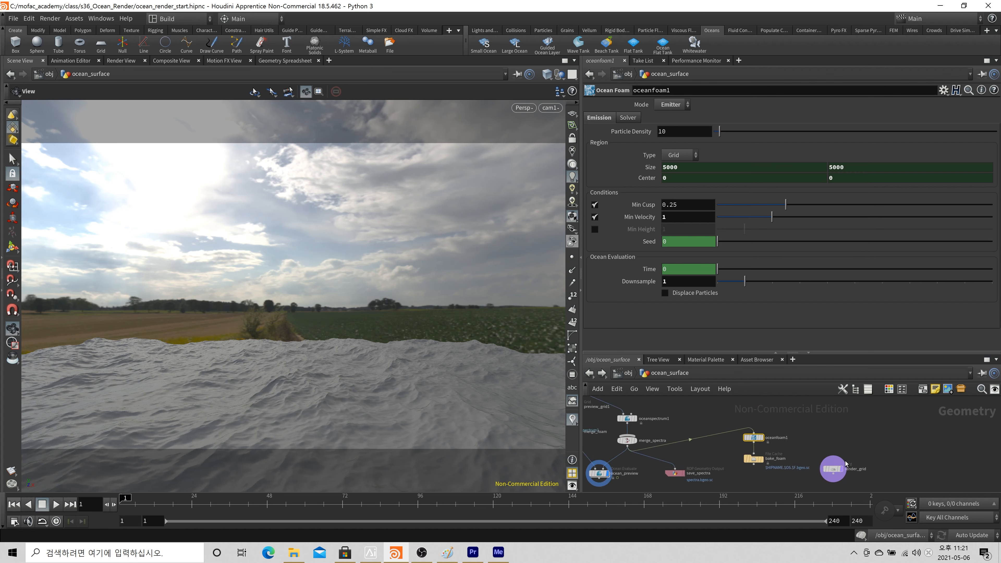
pyautogui.scroll(1, 740, 447)
pyautogui.scroll(1, 768, 425)
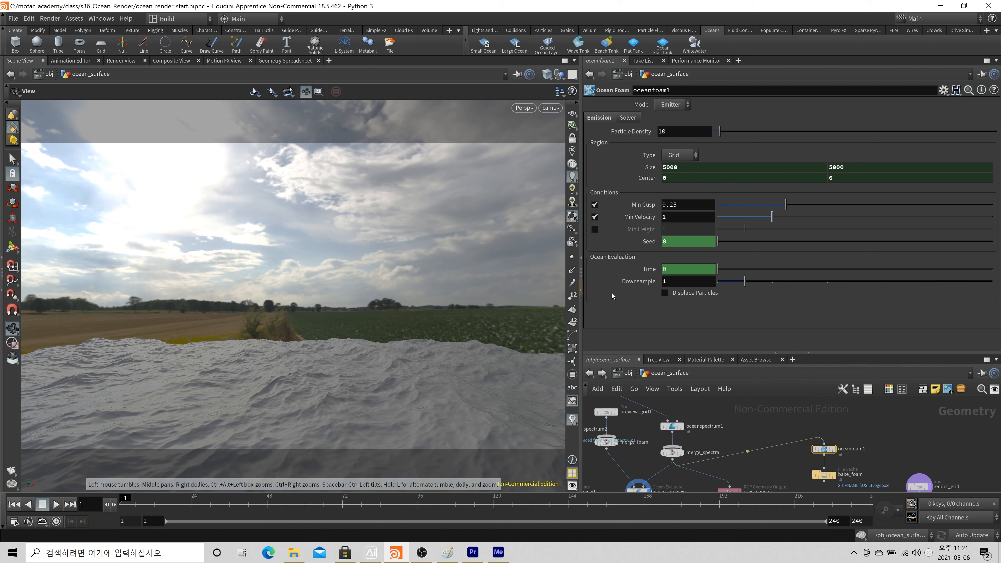
pyautogui.click(711, 168)
pyautogui.keyDown('ctrl'); pyautogui.keyDown('shift'); pyautogui.click(876, 170); pyautogui.keyUp('shift'); pyautogui.keyUp('ctrl')
pyautogui.moveTo(777, 168); pyautogui.dragTo(578, 186)
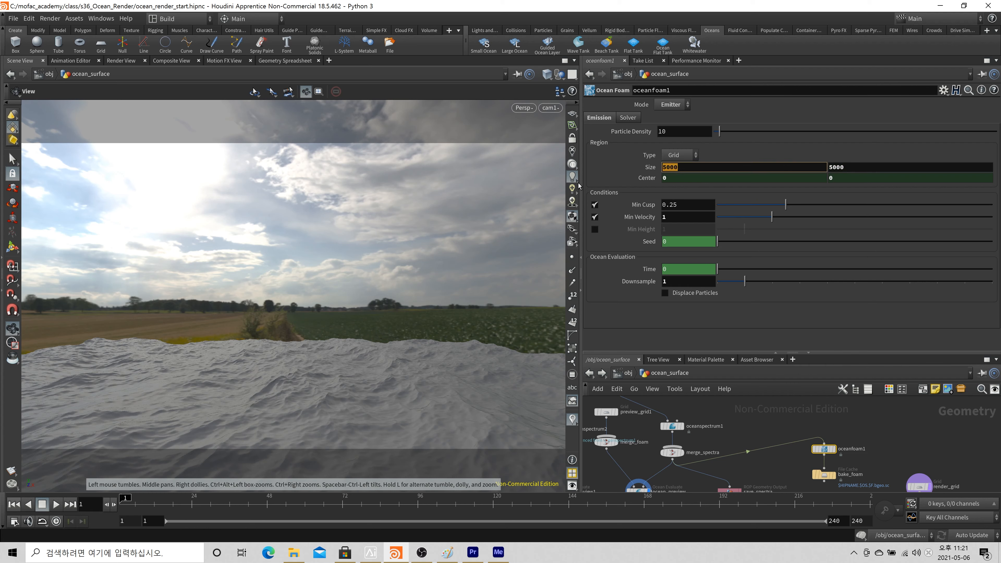
pyautogui.write('50')
pyautogui.press('Tab')
pyautogui.write('50')
pyautogui.press('Return')
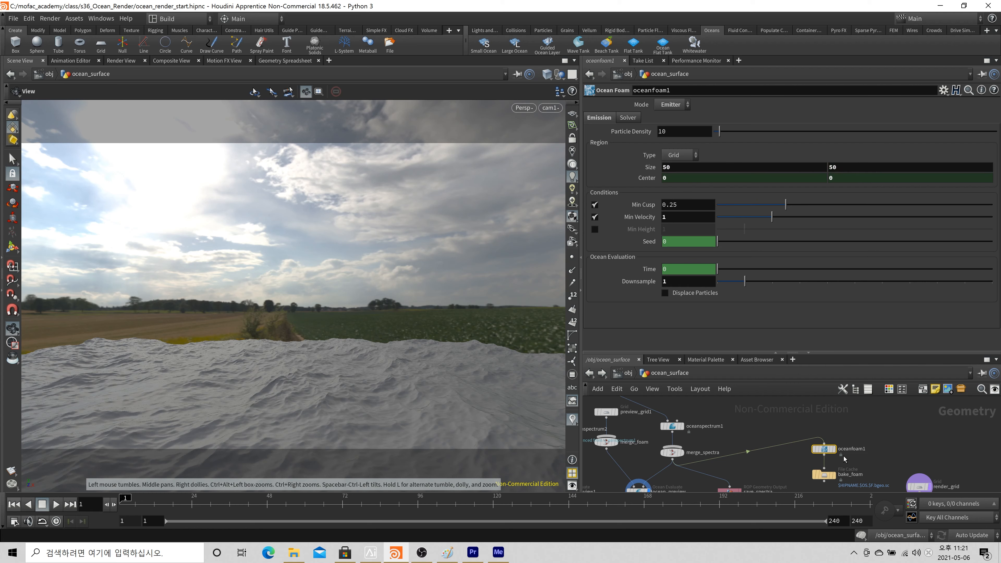
# - Display the oceanfoam1 node and disable Enable Light In Viewport on envlight1 at object level
pyautogui.moveTo(835, 452)
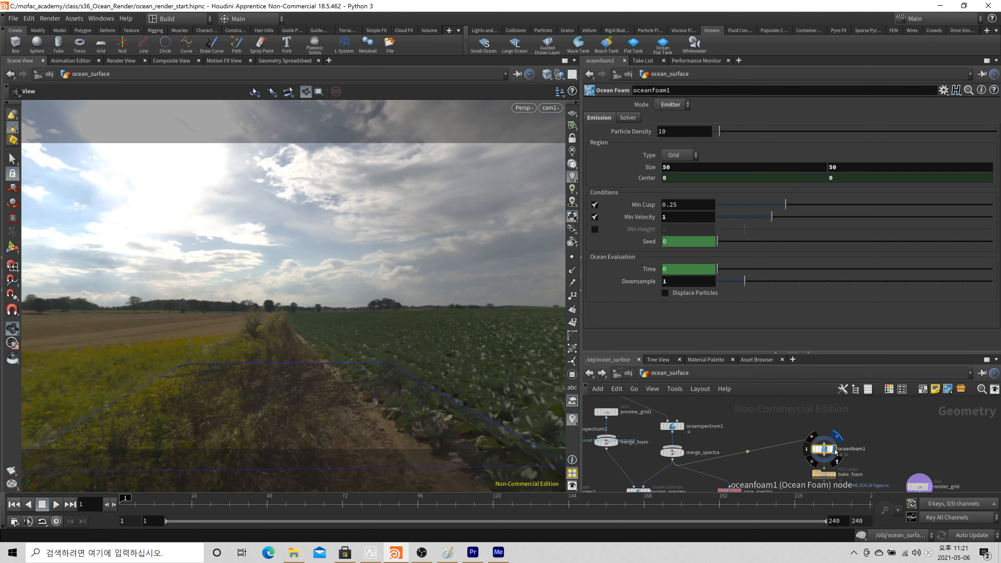
pyautogui.click(630, 375)
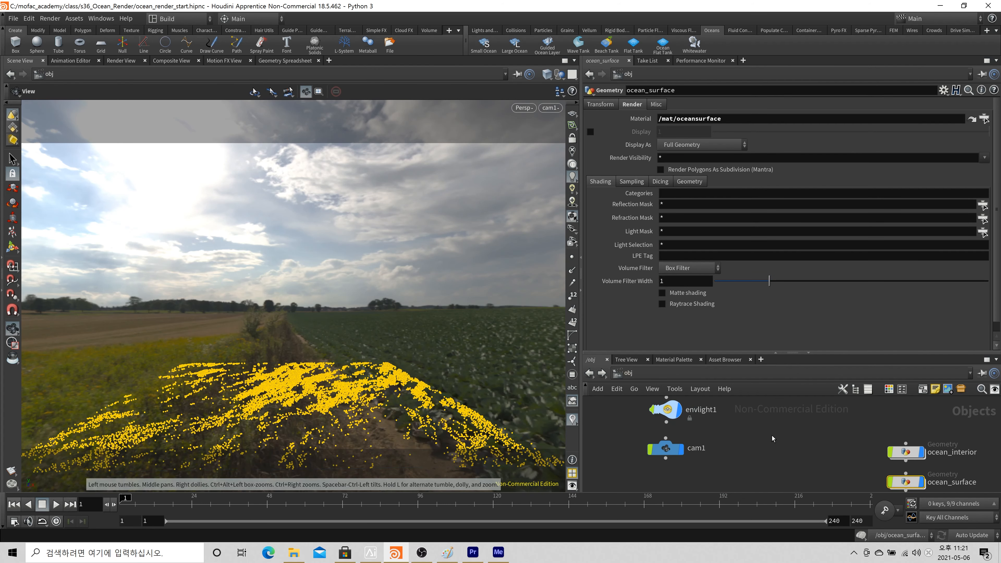
pyautogui.moveTo(772, 437); pyautogui.dragTo(623, 401)
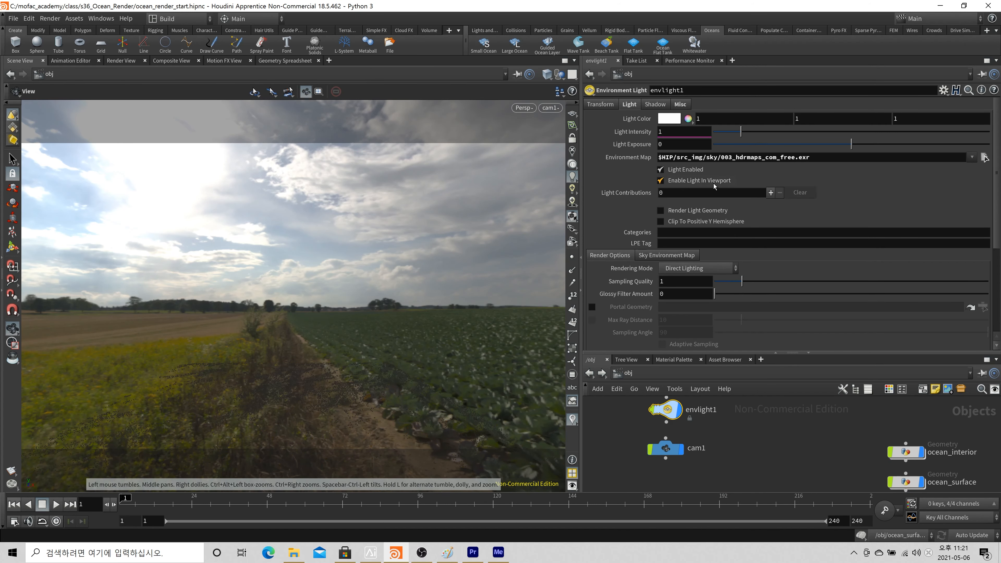
pyautogui.click(711, 181)
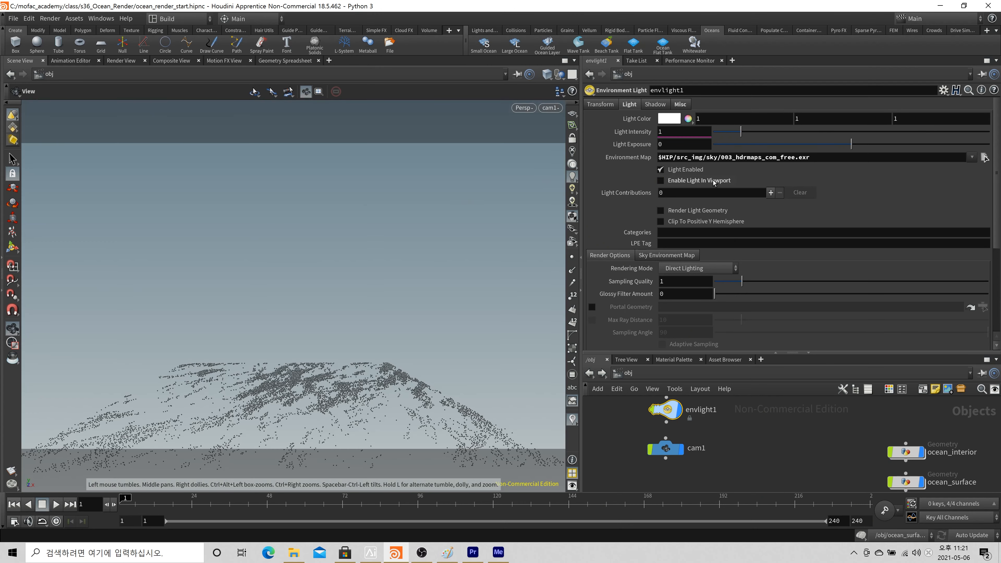
# - Go back into the ocean_surface network and scrub the timeline to frame 203 to view the emitted foam particles
pyautogui.click(590, 373)
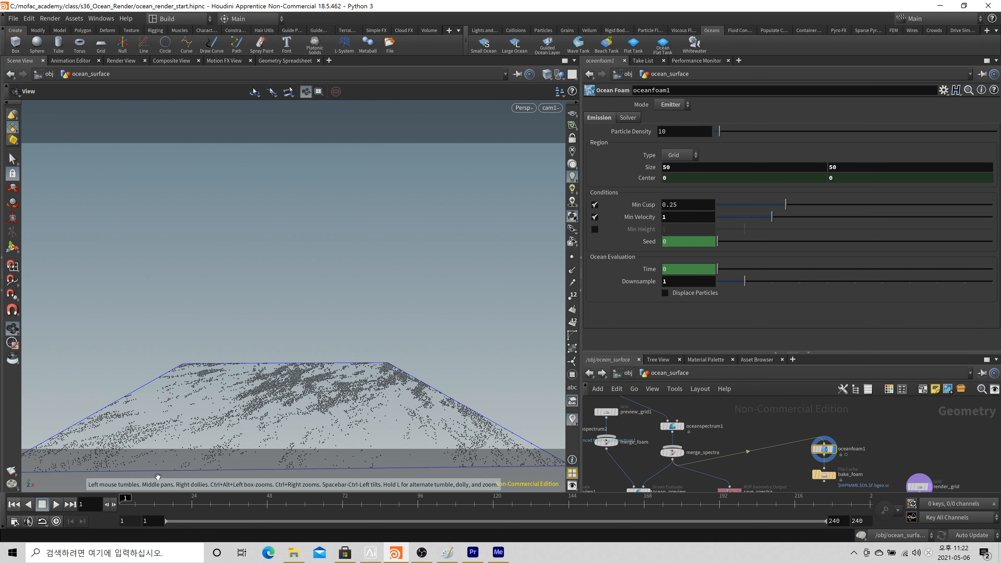
pyautogui.moveTo(168, 505); pyautogui.dragTo(753, 499)
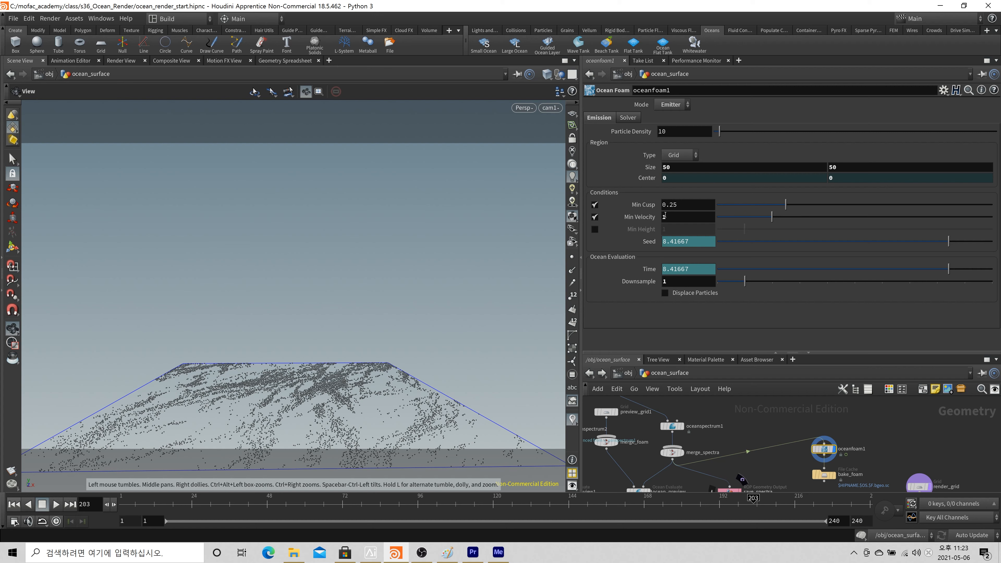
# - Try the Min Height condition on oceanfoam1 and turn it back off
pyautogui.click(595, 229)
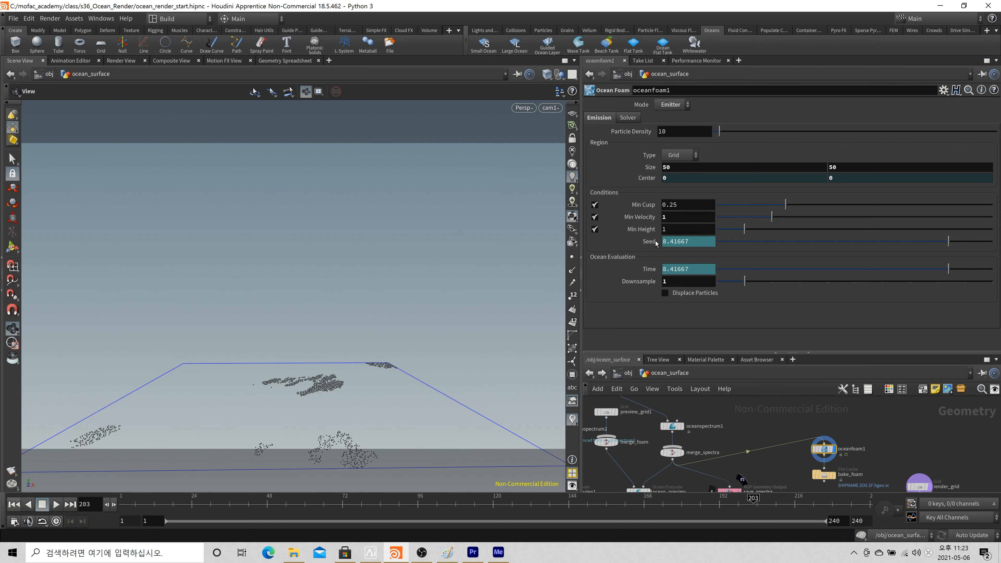
pyautogui.click(595, 229)
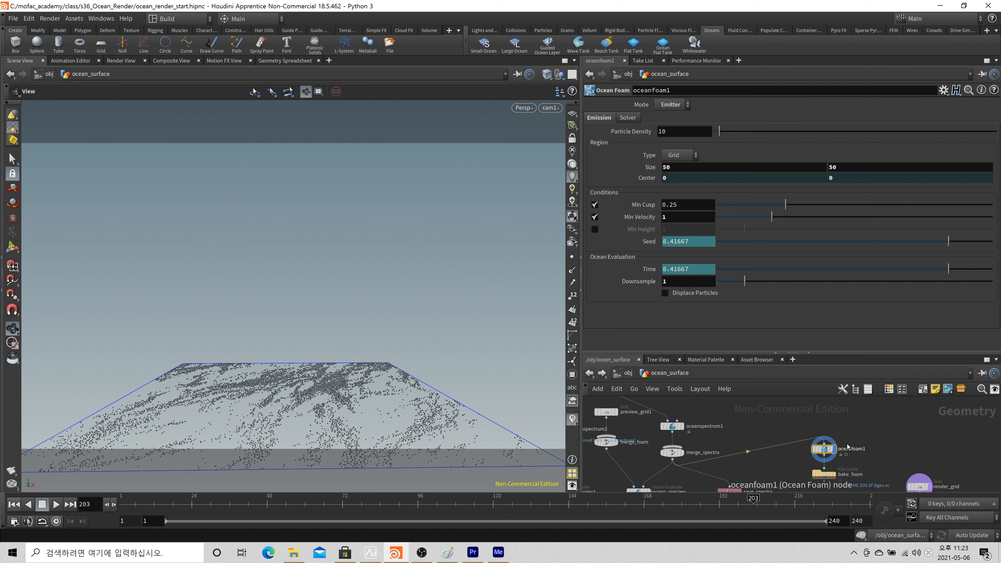
pyautogui.scroll(3, 814, 458)
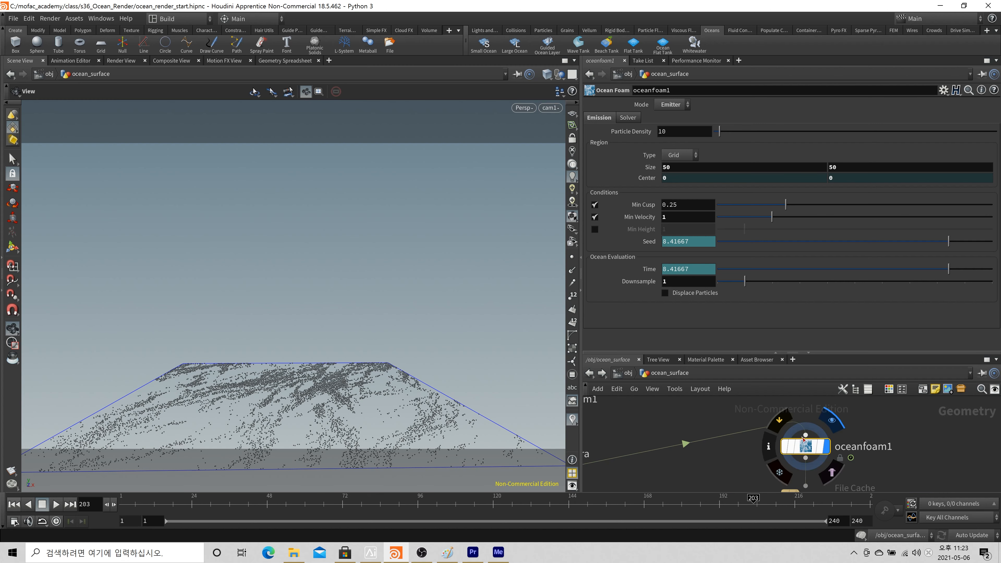
pyautogui.scroll(-3, 801, 439)
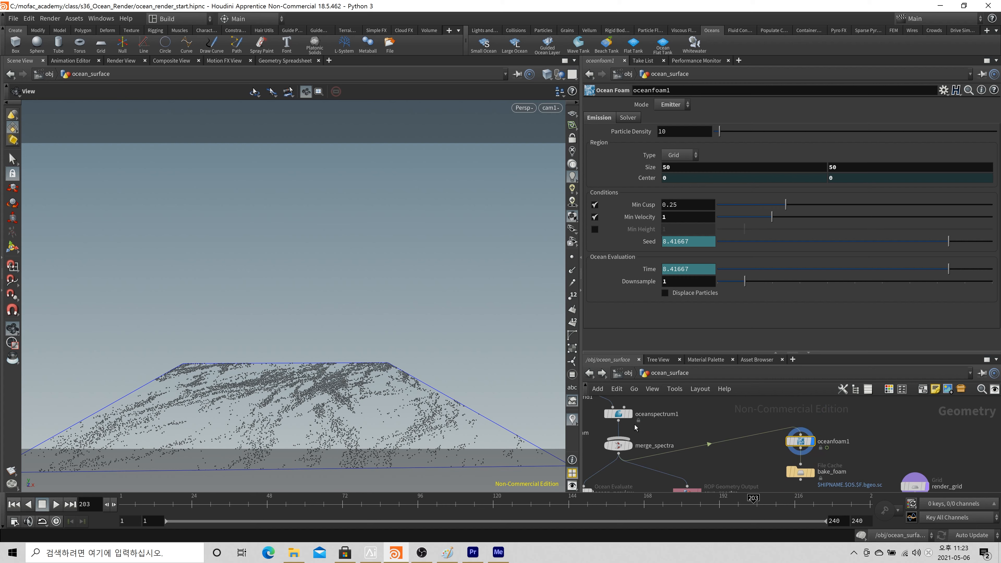
# - Check the resolution and grid settings of the oceanspectrum1 node
pyautogui.moveTo(636, 427); pyautogui.dragTo(683, 425, button='middle')
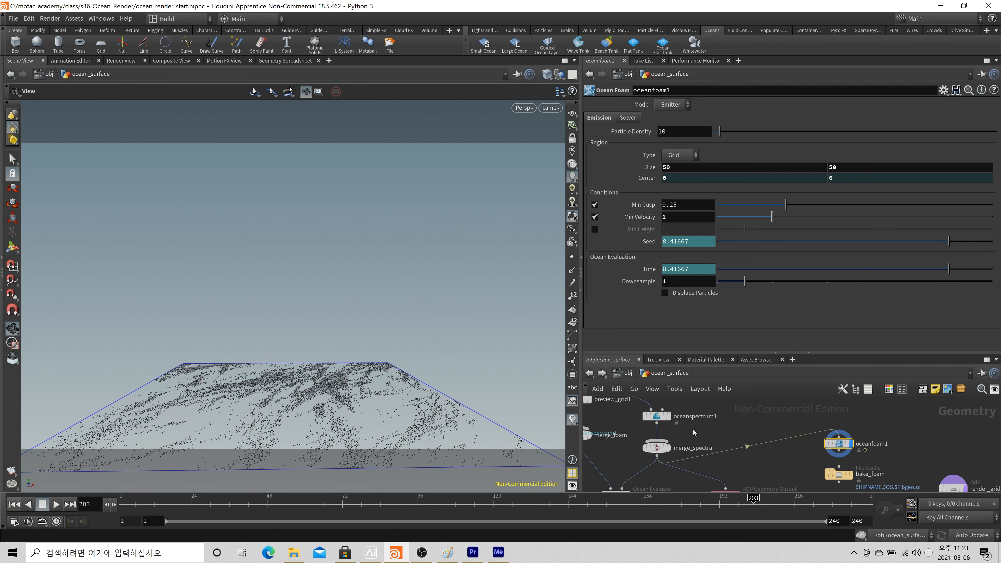
pyautogui.click(656, 416)
pyautogui.scroll(1, 650, 126)
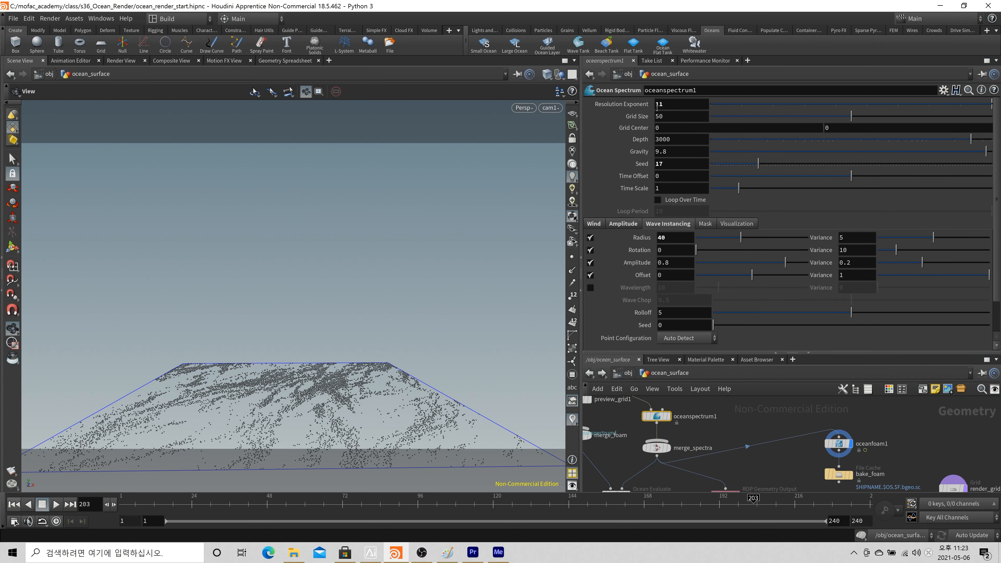
# - Try a Downsample value of 6 on oceanfoam1 and restore it to 1
pyautogui.click(838, 443)
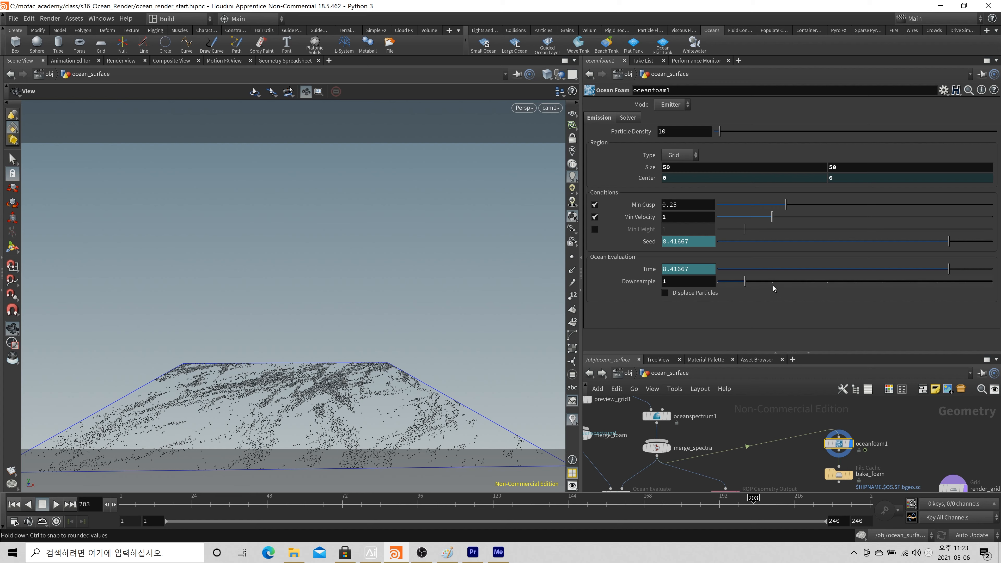
pyautogui.moveTo(773, 285); pyautogui.dragTo(882, 284)
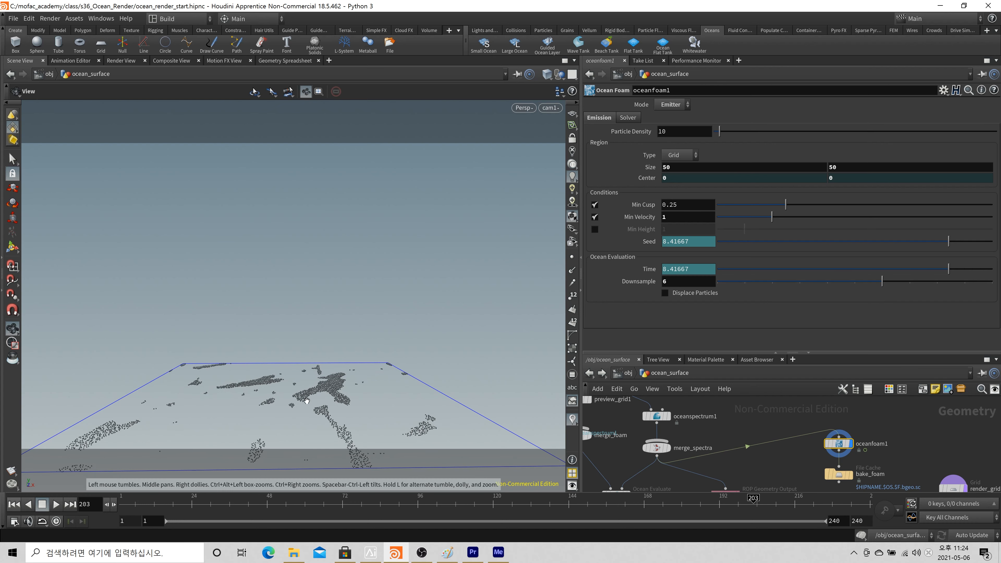
pyautogui.click(735, 286)
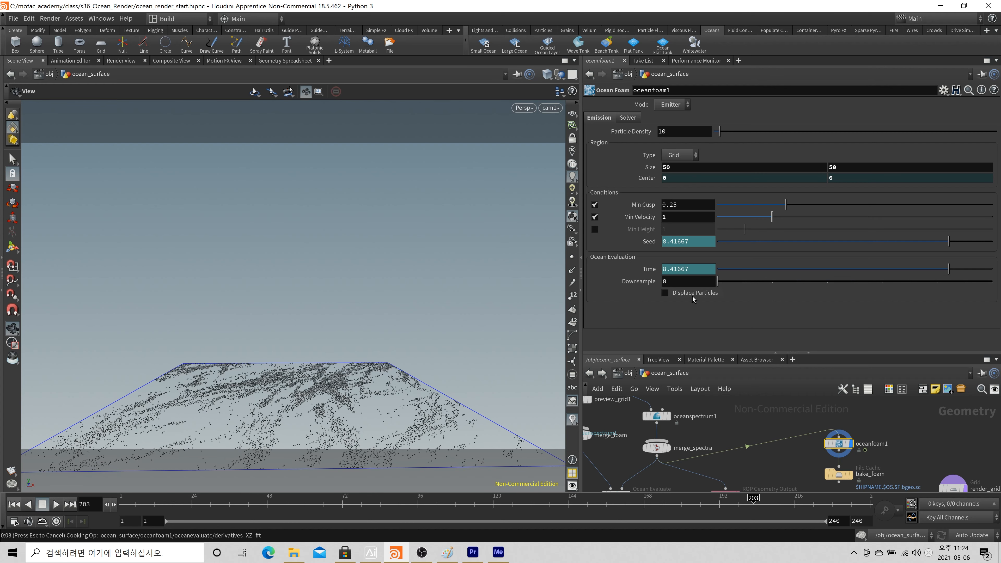
pyautogui.click(739, 285)
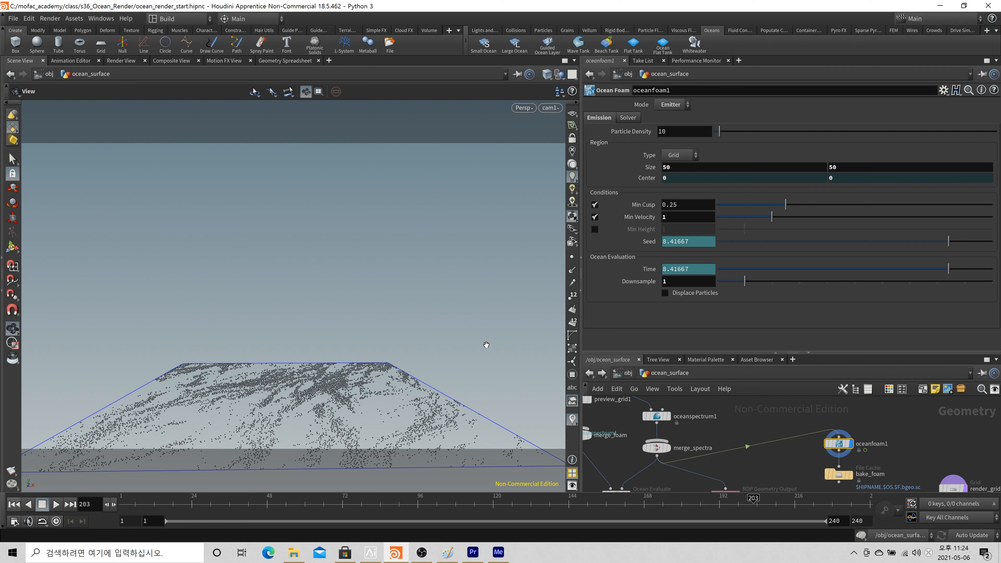
# - Set the Min Cusp condition of oceanfoam1 to 0.5
pyautogui.click(675, 206)
pyautogui.moveTo(671, 206); pyautogui.dragTo(680, 207)
pyautogui.write('5')
pyautogui.press('Return')
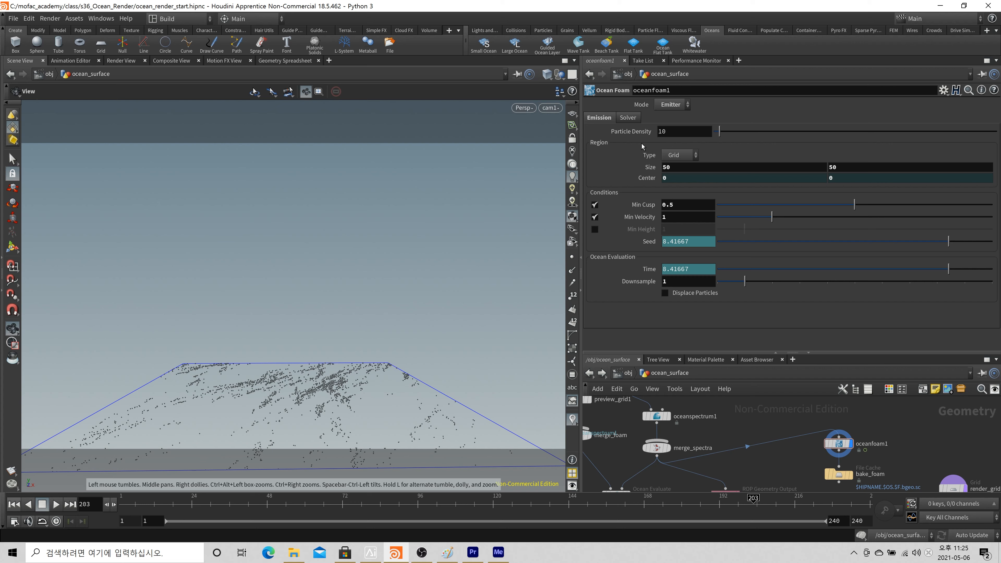
# - Set the Particle Density of oceanfoam1 to 100
pyautogui.click(697, 132)
pyautogui.write('2')
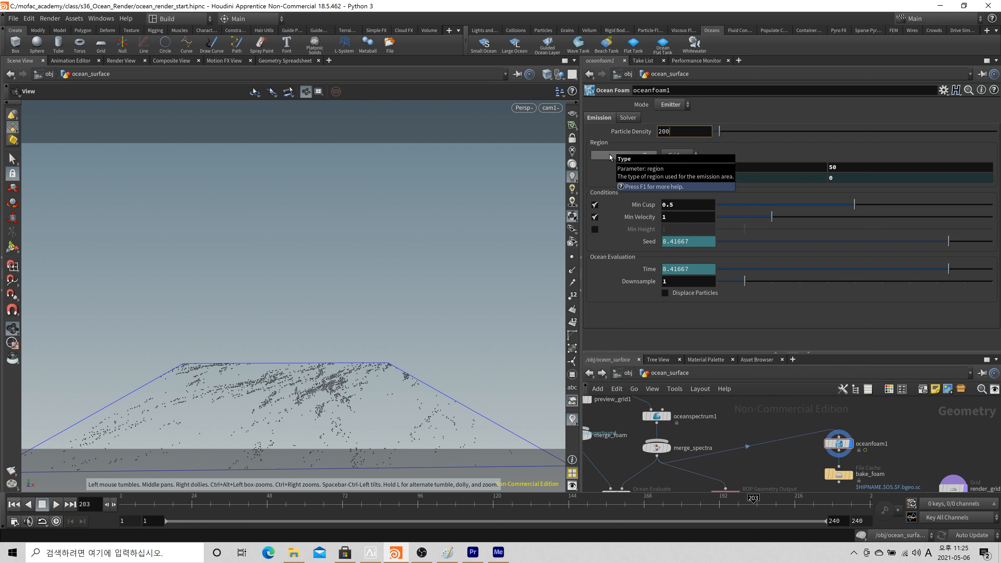
pyautogui.press('BackSpace')
pyautogui.write('100')
pyautogui.press('Return')
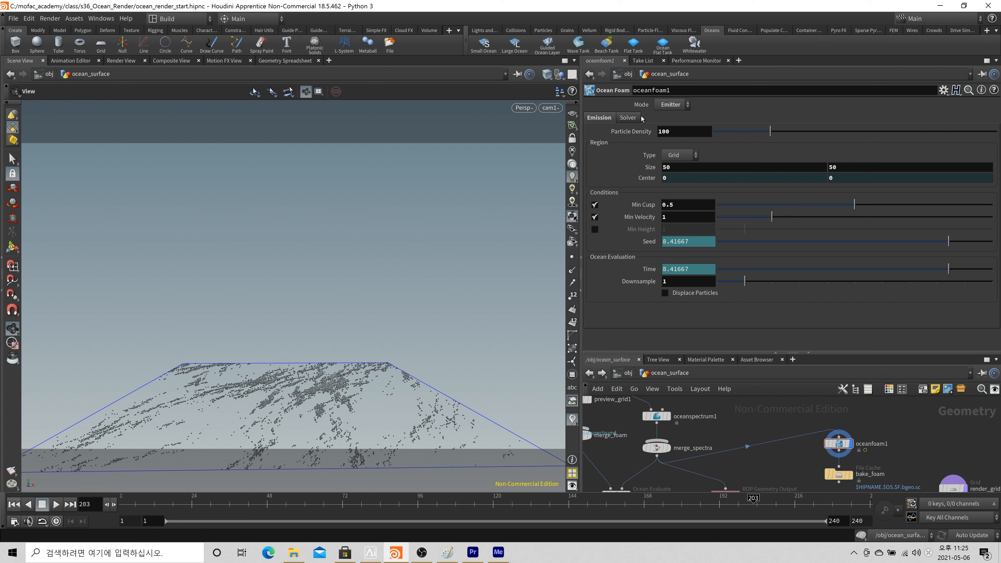
# - View the Solver settings of oceanfoam1 and check which modes the node offers
pyautogui.click(628, 117)
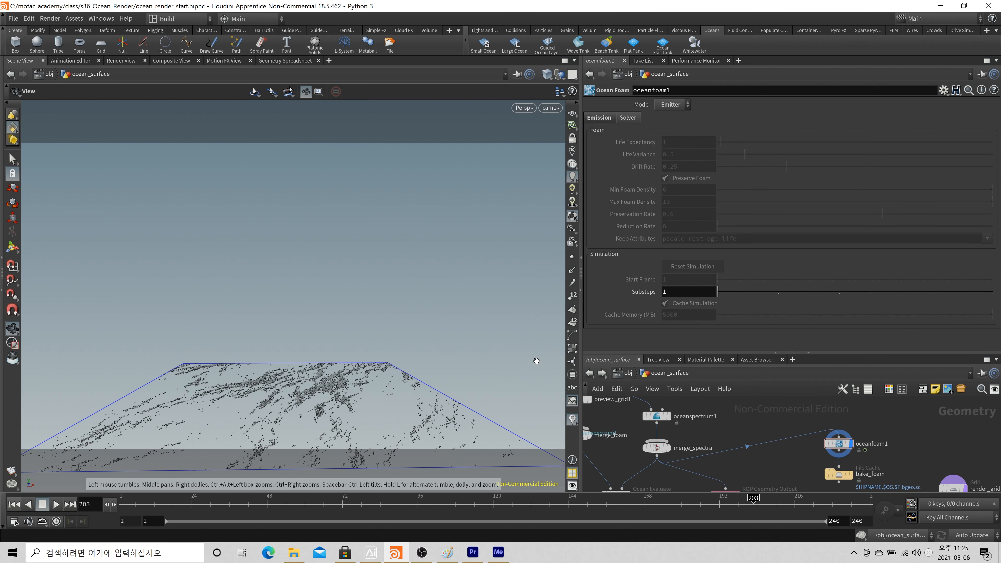
pyautogui.click(672, 104)
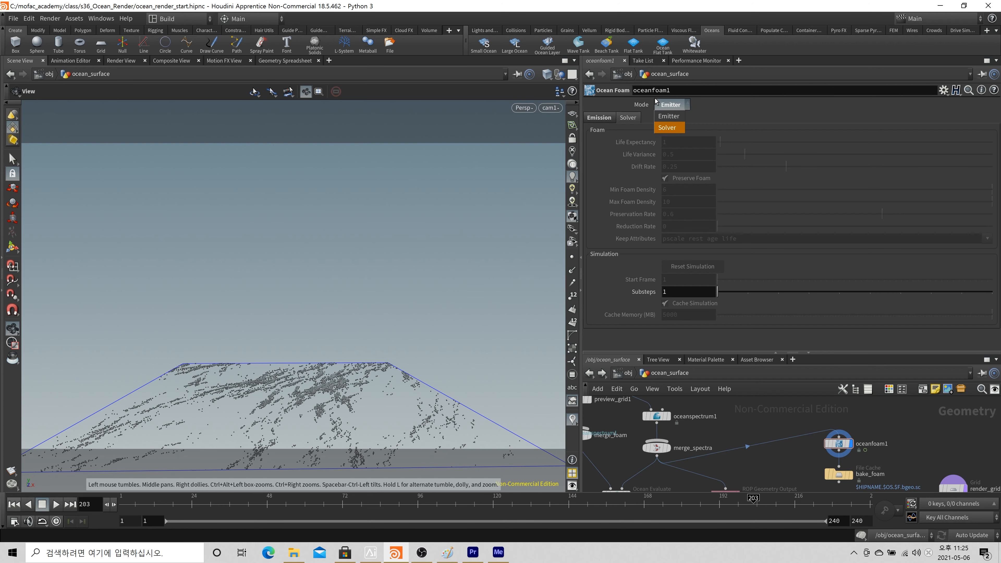
pyautogui.press('Escape')
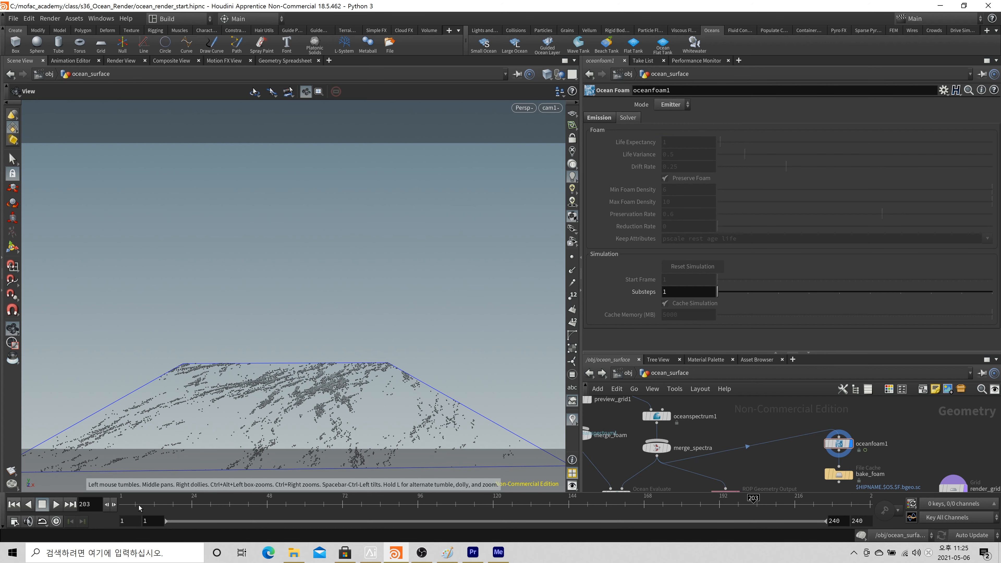
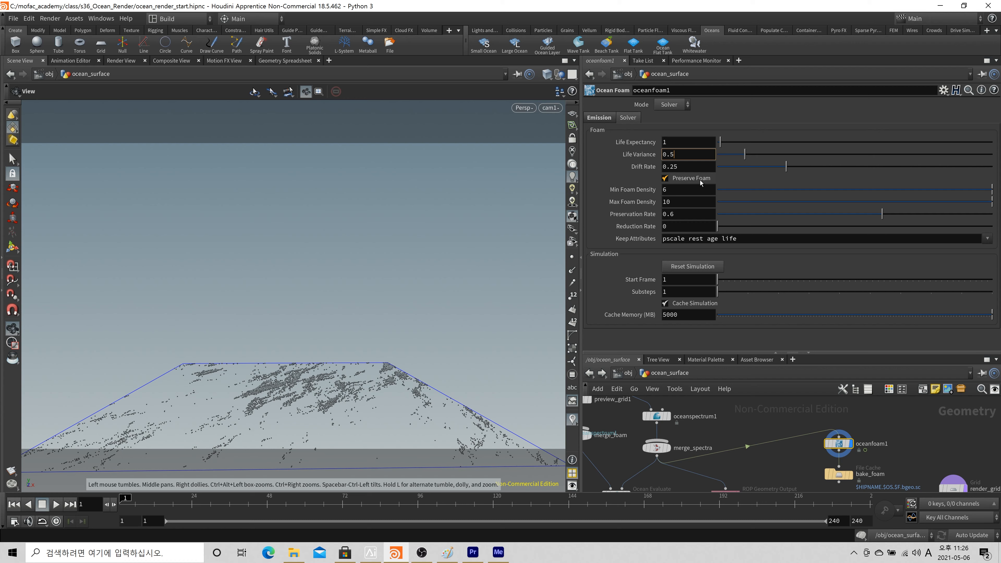
# - Switch Preserve Foam off on oceanfoam1 and enable it again
pyautogui.click(686, 183)
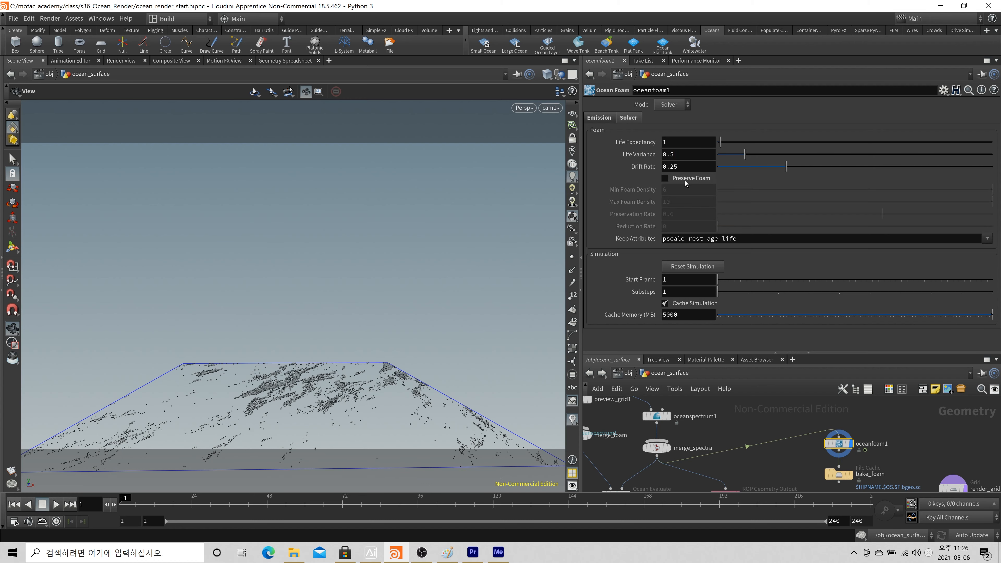
pyautogui.click(686, 183)
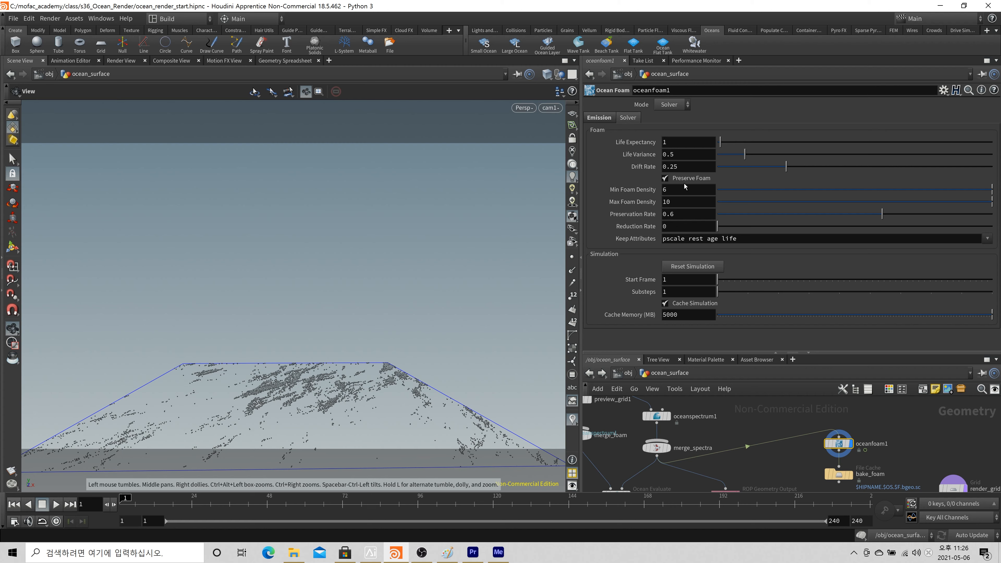
# - Switch to Paint and start a new blank picture, discarding the existing wave sketch
pyautogui.click(448, 553)
pyautogui.click(54, 101)
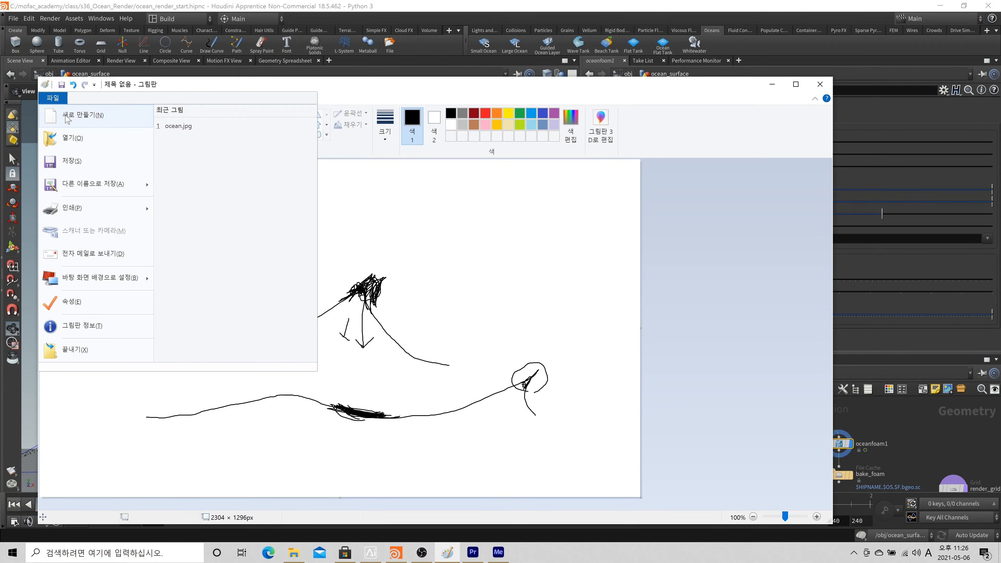
pyautogui.click(63, 116)
pyautogui.click(434, 307)
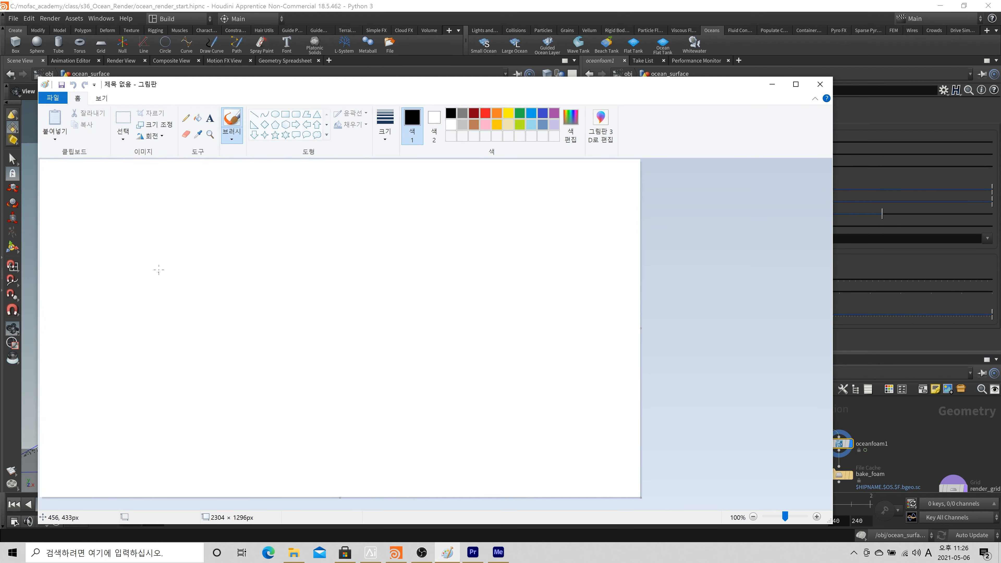
# - Sketch a boat hull on a wavy water line with the outline of its foam trail behind it
pyautogui.moveTo(159, 270)
pyautogui.mouseDown()
pyautogui.moveTo(212, 332)
pyautogui.moveTo(275, 334)
pyautogui.moveTo(302, 283)
pyautogui.moveTo(265, 327)
pyautogui.mouseUp()
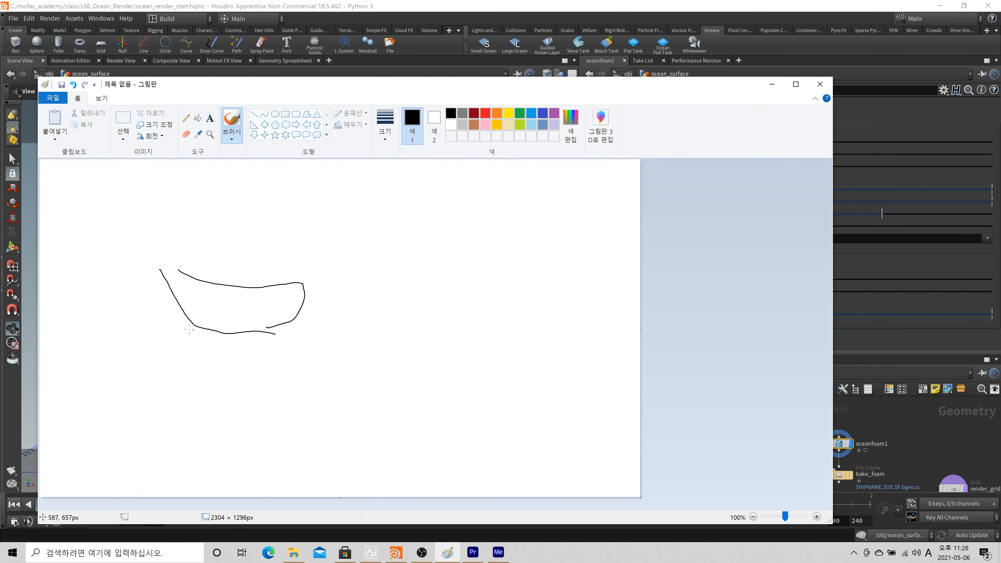
pyautogui.moveTo(185, 334)
pyautogui.mouseDown()
pyautogui.moveTo(502, 408)
pyautogui.moveTo(533, 361)
pyautogui.moveTo(284, 334)
pyautogui.mouseUp()
pyautogui.moveTo(59, 317)
pyautogui.mouseDown()
pyautogui.moveTo(247, 330)
pyautogui.moveTo(613, 323)
pyautogui.mouseUp()
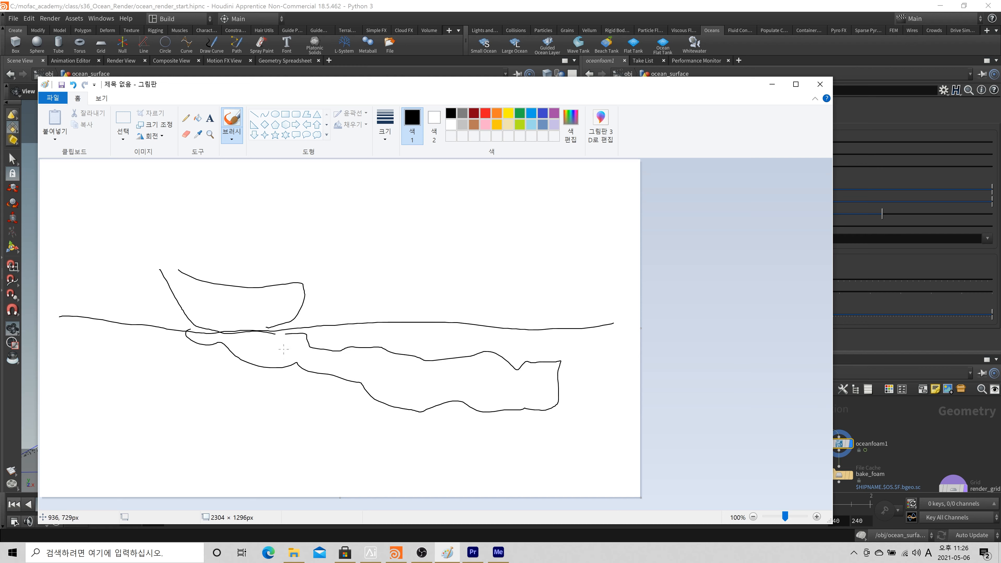
# - Hatch the foam trail with short diagonal strokes and extend its far end with another rounded outline
pyautogui.moveTo(283, 348); pyautogui.dragTo(344, 370)
pyautogui.moveTo(401, 364); pyautogui.dragTo(372, 384)
pyautogui.moveTo(433, 374); pyautogui.dragTo(400, 390)
pyautogui.moveTo(476, 374); pyautogui.dragTo(431, 393)
pyautogui.moveTo(500, 380); pyautogui.dragTo(477, 395)
pyautogui.moveTo(526, 388)
pyautogui.mouseDown()
pyautogui.moveTo(514, 400)
pyautogui.moveTo(531, 403)
pyautogui.mouseUp()
pyautogui.moveTo(552, 374)
pyautogui.mouseDown()
pyautogui.moveTo(577, 376)
pyautogui.moveTo(582, 415)
pyautogui.moveTo(555, 405)
pyautogui.mouseUp()
# - Sketch a small bubble and a cloud-shaped foam cluster below the boat, and return to Houdini
pyautogui.hotkey('alt', 'Tab')
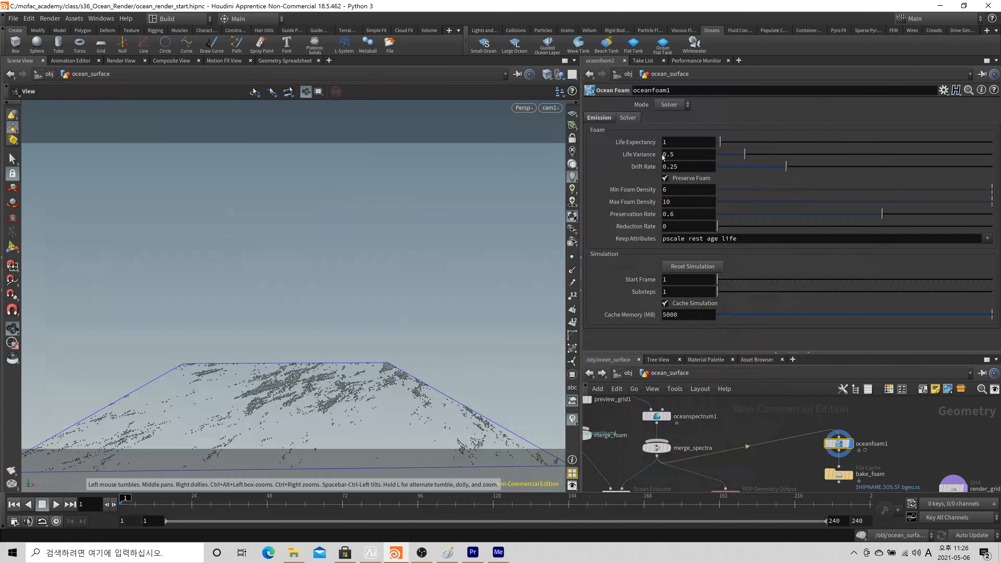
pyautogui.hotkey('alt', 'Tab')
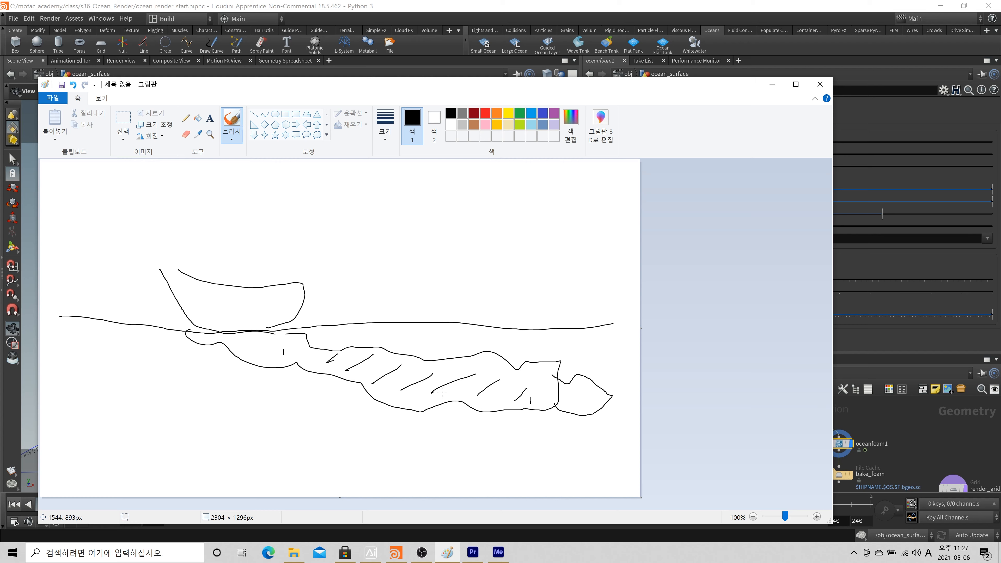
pyautogui.moveTo(190, 430)
pyautogui.mouseDown()
pyautogui.moveTo(178, 425)
pyautogui.moveTo(196, 421)
pyautogui.mouseUp()
pyautogui.moveTo(262, 428)
pyautogui.mouseDown()
pyautogui.moveTo(319, 412)
pyautogui.moveTo(324, 452)
pyautogui.moveTo(275, 447)
pyautogui.moveTo(260, 427)
pyautogui.moveTo(284, 438)
pyautogui.moveTo(274, 418)
pyautogui.moveTo(281, 440)
pyautogui.mouseUp()
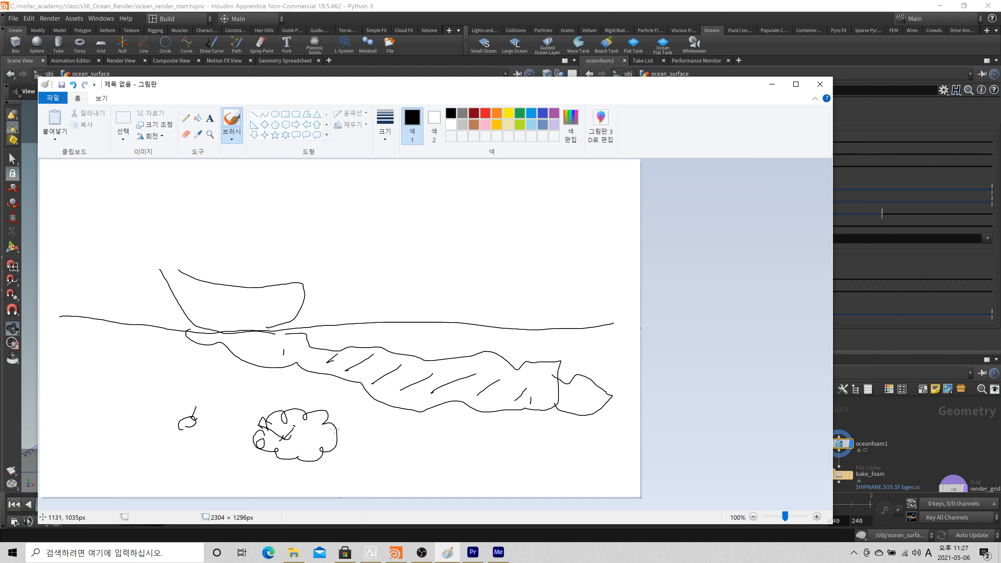
pyautogui.click(648, 12)
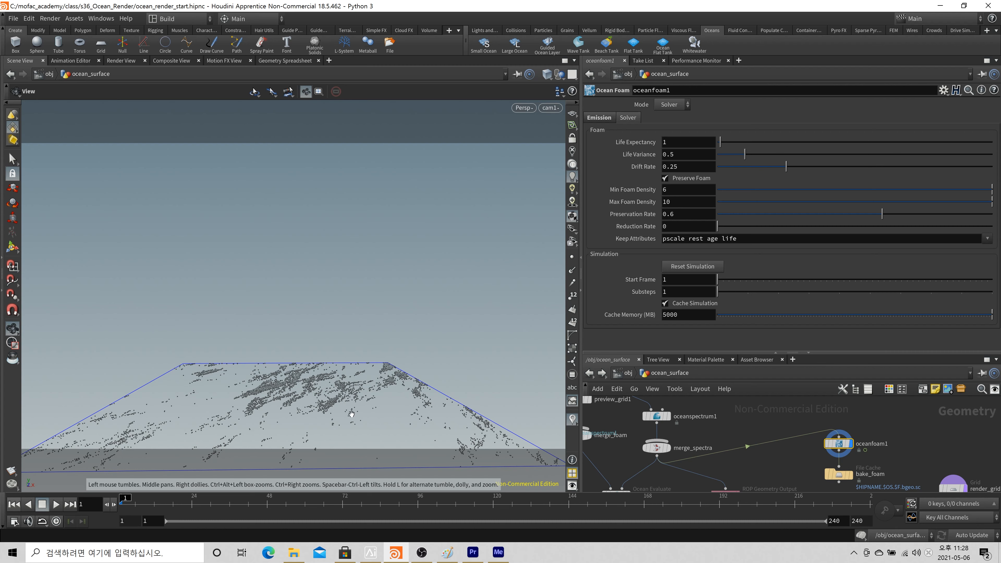
# - Toggle Preserve Foam off and on to compare the foam density options, leaving it enabled
pyautogui.click(680, 182)
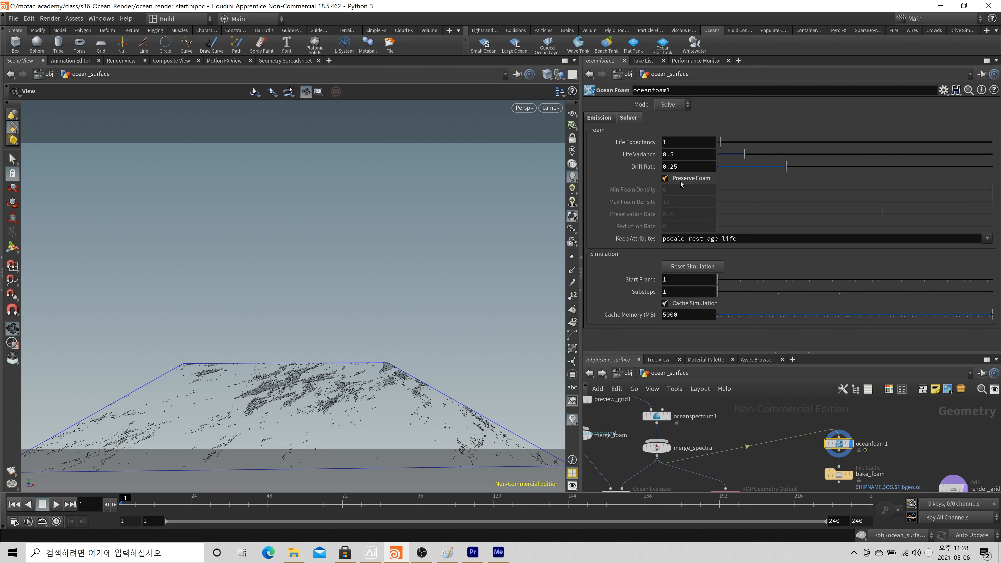
pyautogui.click(680, 181)
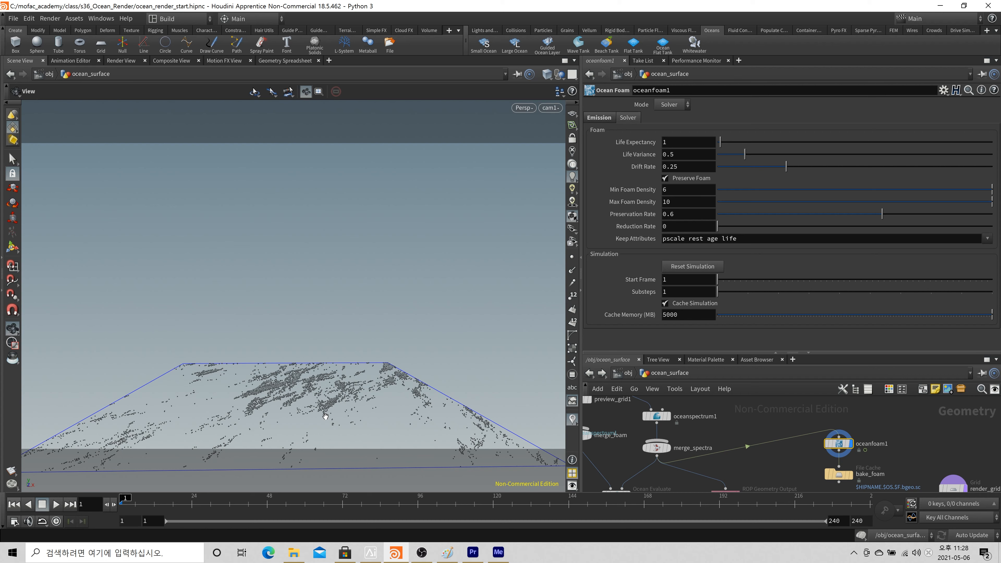
pyautogui.click(700, 181)
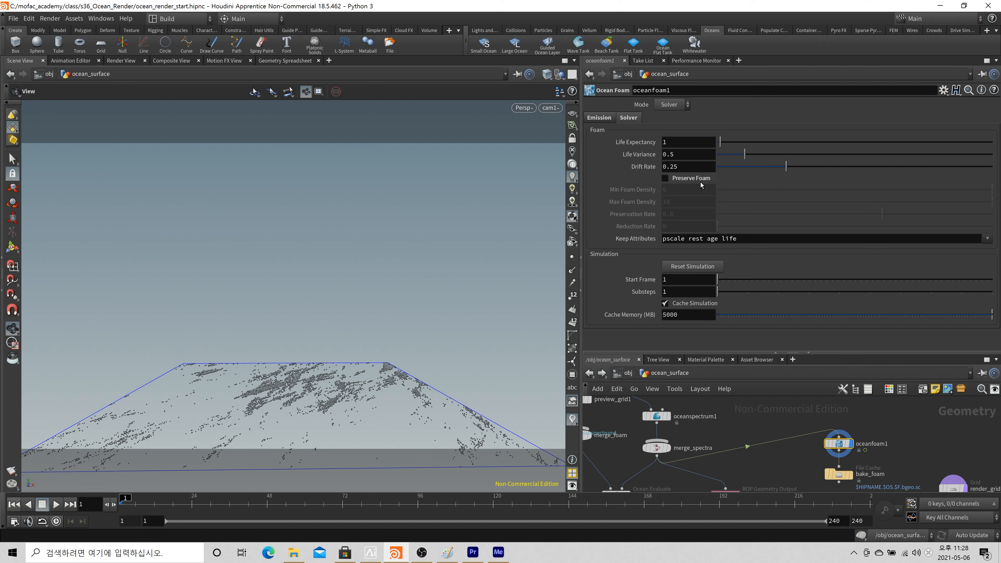
pyautogui.click(701, 182)
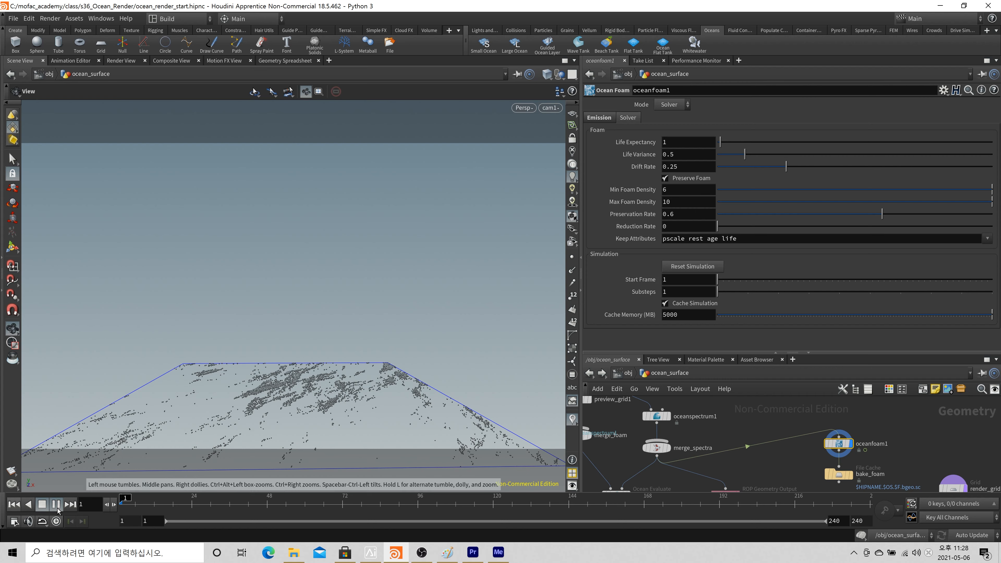
# - Play the foam simulation to frame 15 and inspect the particles in wireframe from a free perspective view
pyautogui.click(56, 504)
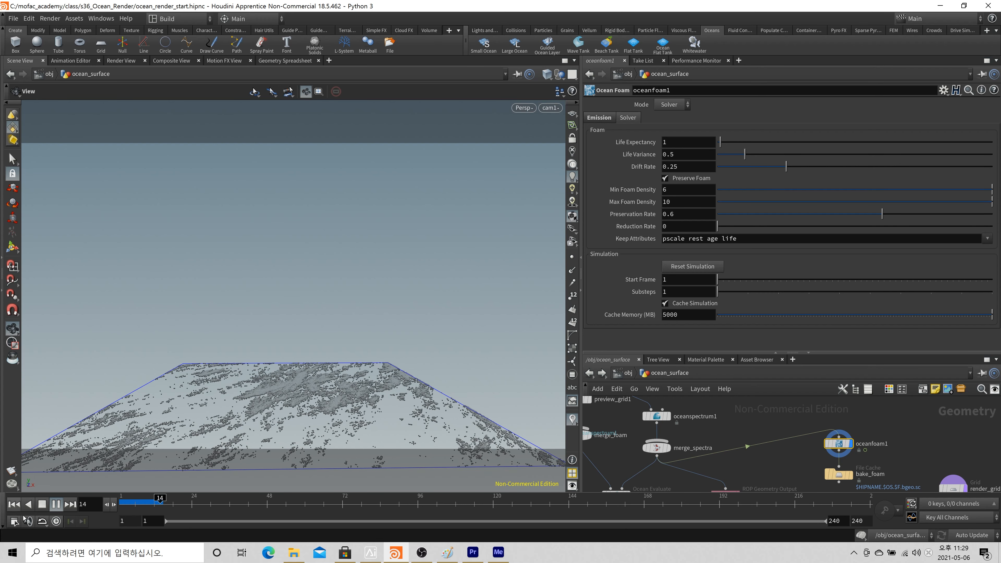
pyautogui.click(42, 507)
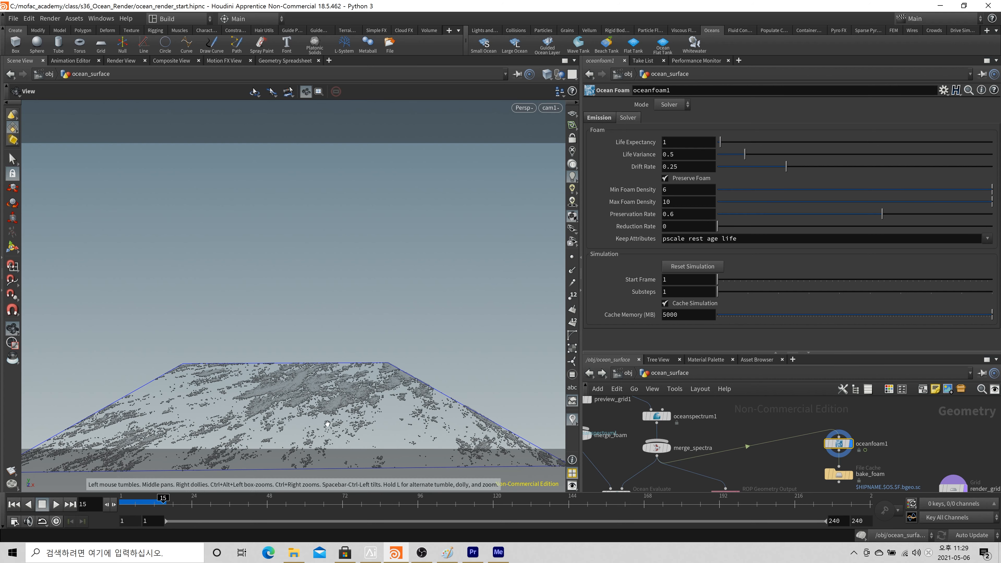
pyautogui.hotkey('space', '3')
pyautogui.hotkey('space', '1')
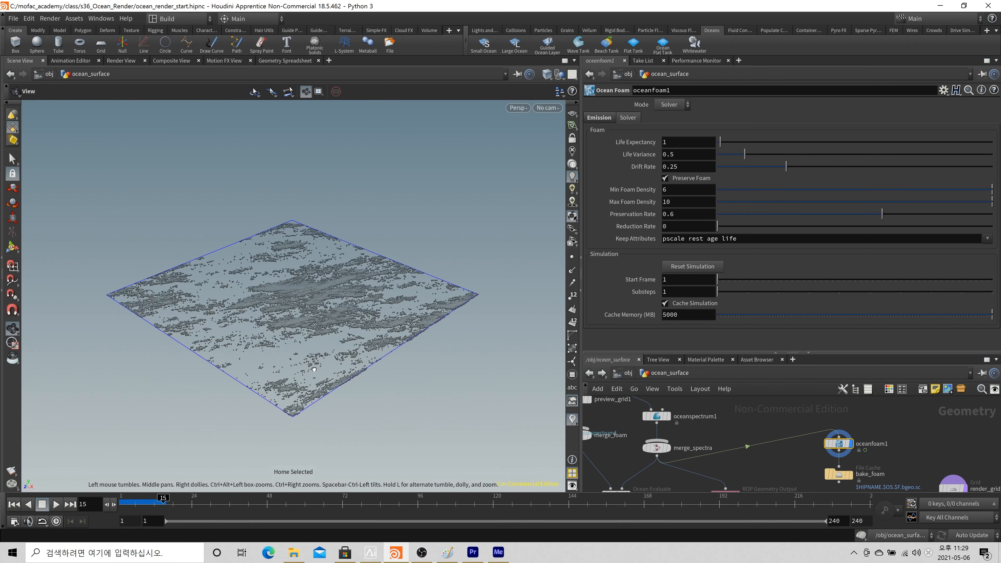
pyautogui.hotkey('space', '3')
pyautogui.hotkey('space', '1')
pyautogui.hotkey('space', 'g')
pyautogui.moveTo(392, 307)
pyautogui.mouseDown()
pyautogui.moveTo(410, 335)
pyautogui.moveTo(455, 268)
pyautogui.moveTo(440, 284)
pyautogui.moveTo(447, 304)
pyautogui.moveTo(413, 332)
pyautogui.mouseUp()
pyautogui.press('w')
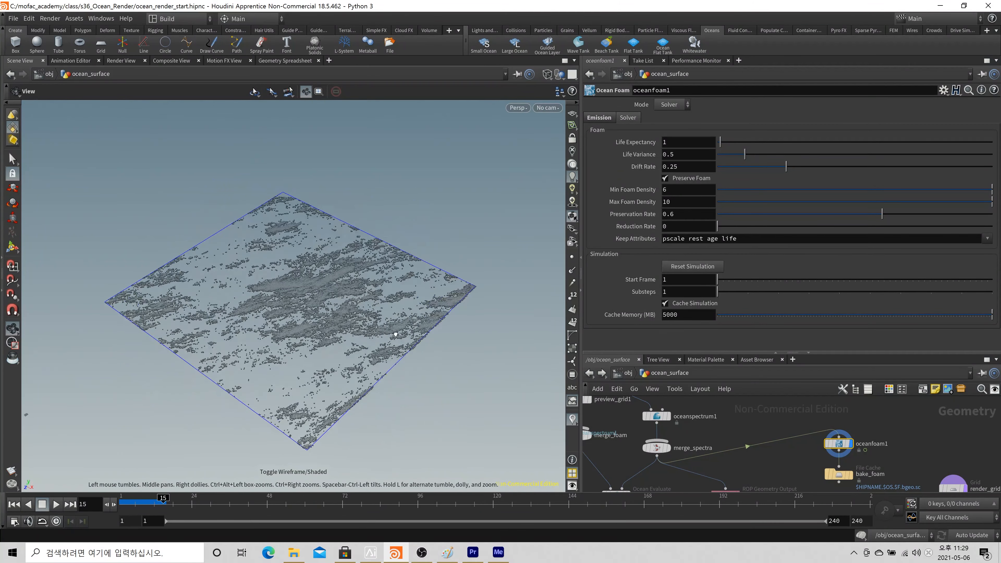
# - Try Displace Particles in the Emission settings of oceanfoam1, turn it back off and return to frame 1
pyautogui.click(605, 120)
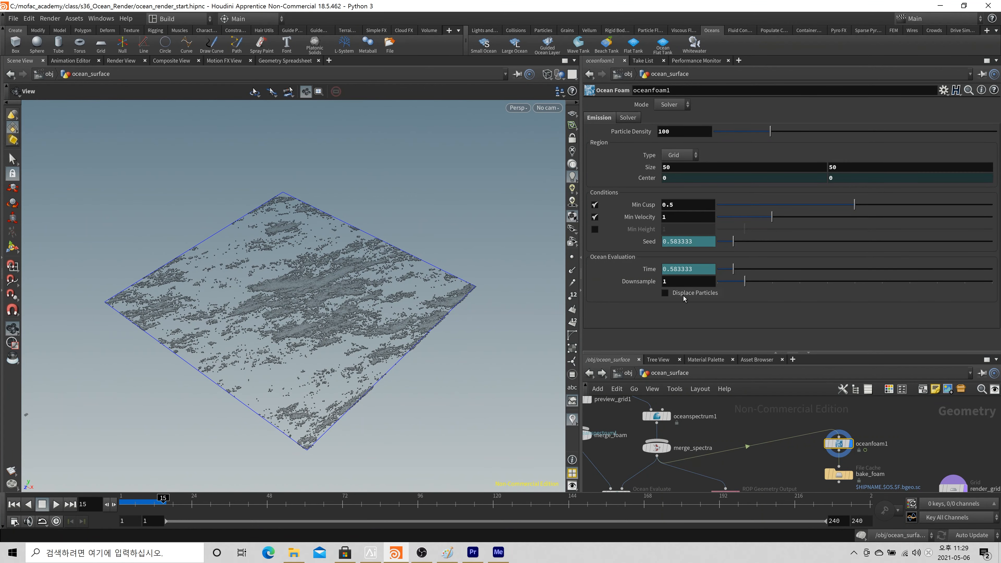
pyautogui.click(665, 292)
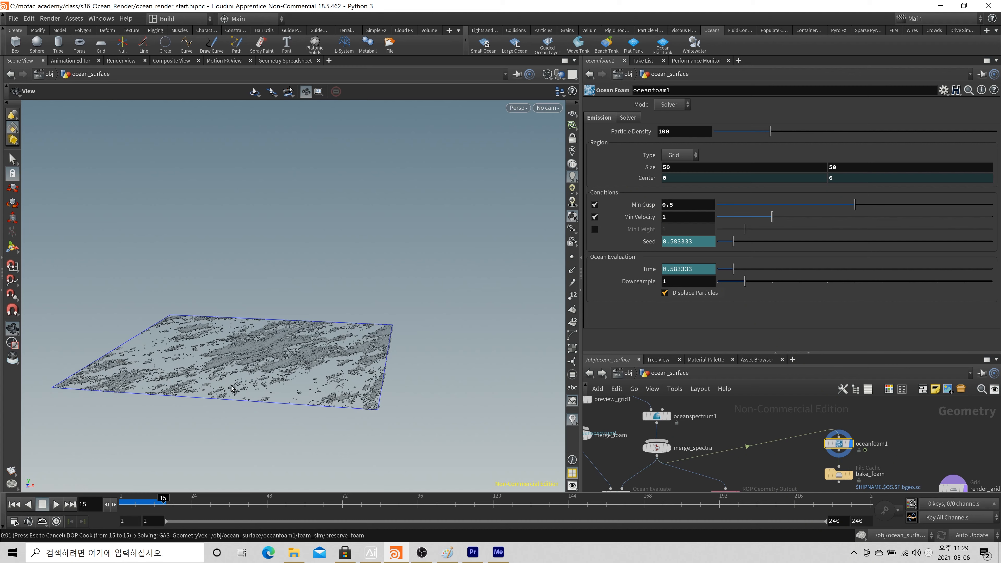
pyautogui.moveTo(241, 381); pyautogui.dragTo(263, 354)
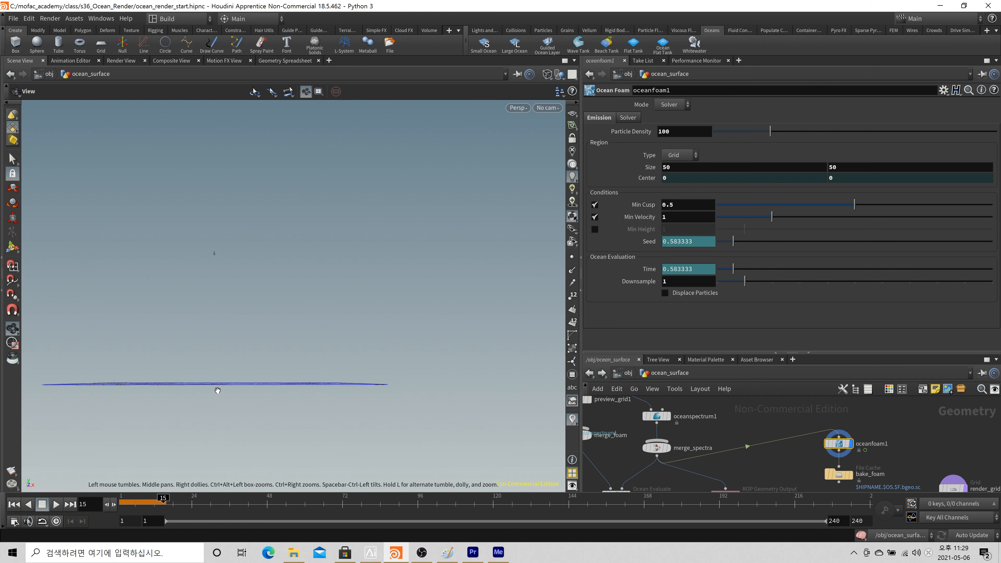
pyautogui.moveTo(217, 390); pyautogui.dragTo(236, 412)
pyautogui.click(14, 505)
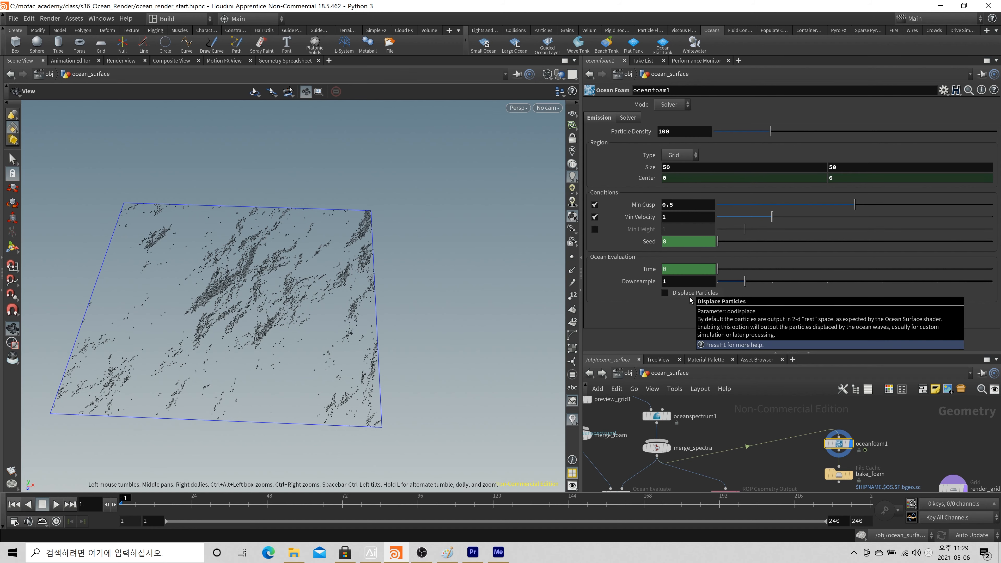
pyautogui.moveTo(840, 451)
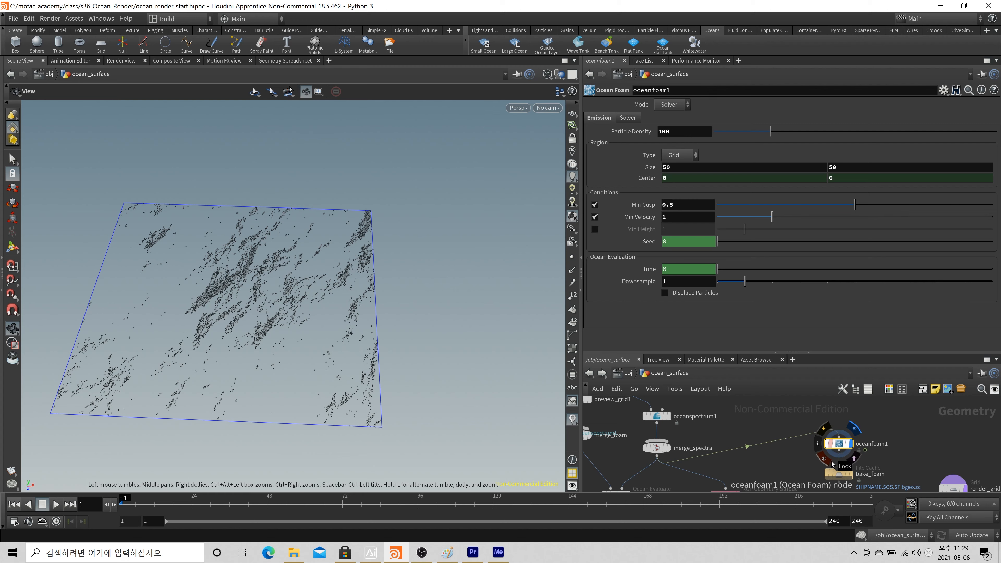
pyautogui.scroll(-2, 894, 453)
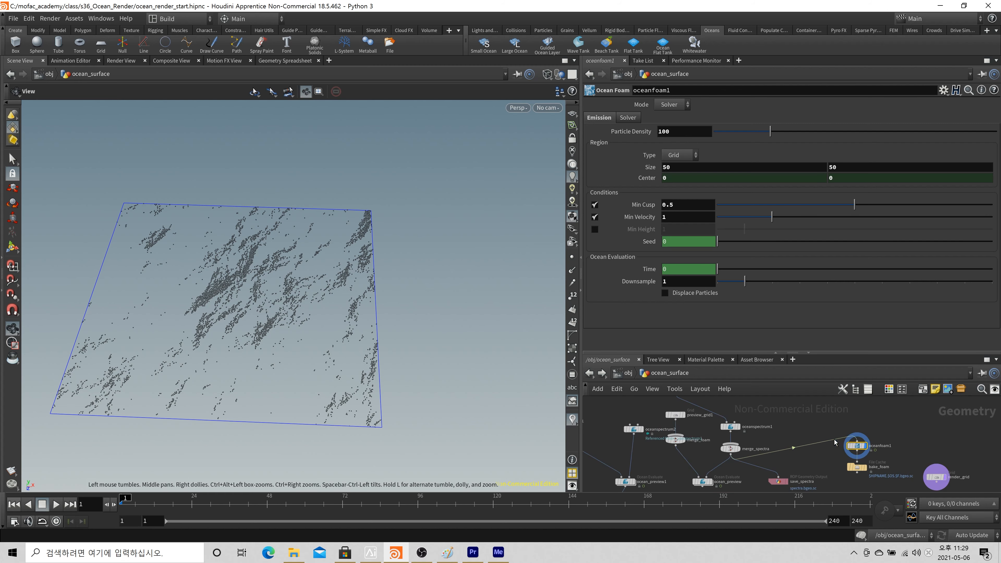
pyautogui.moveTo(722, 421)
pyautogui.mouseDown(button='middle')
pyautogui.moveTo(722, 466)
pyautogui.moveTo(712, 416)
pyautogui.mouseUp(button='middle')
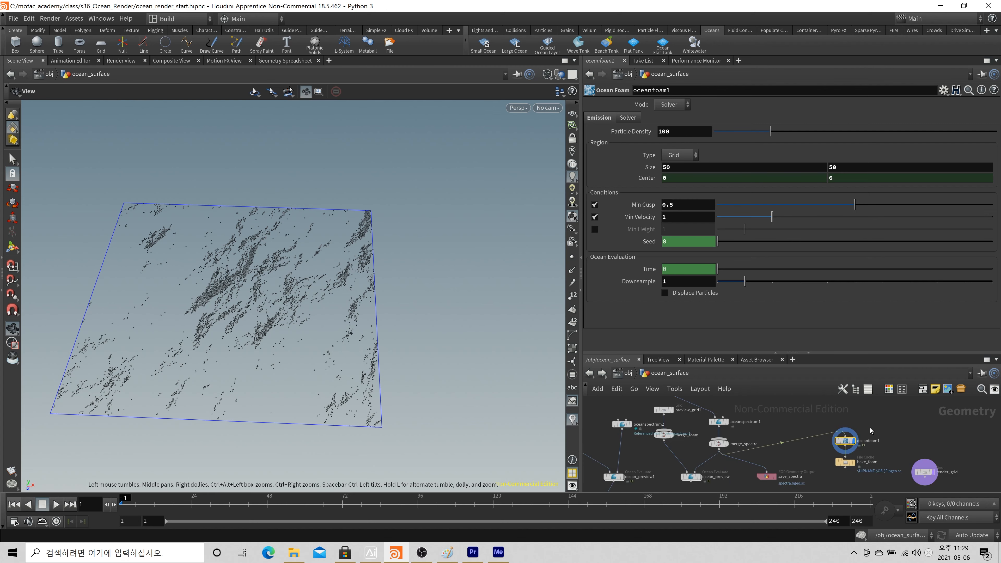
pyautogui.moveTo(857, 447)
pyautogui.scroll(3, 722, 488)
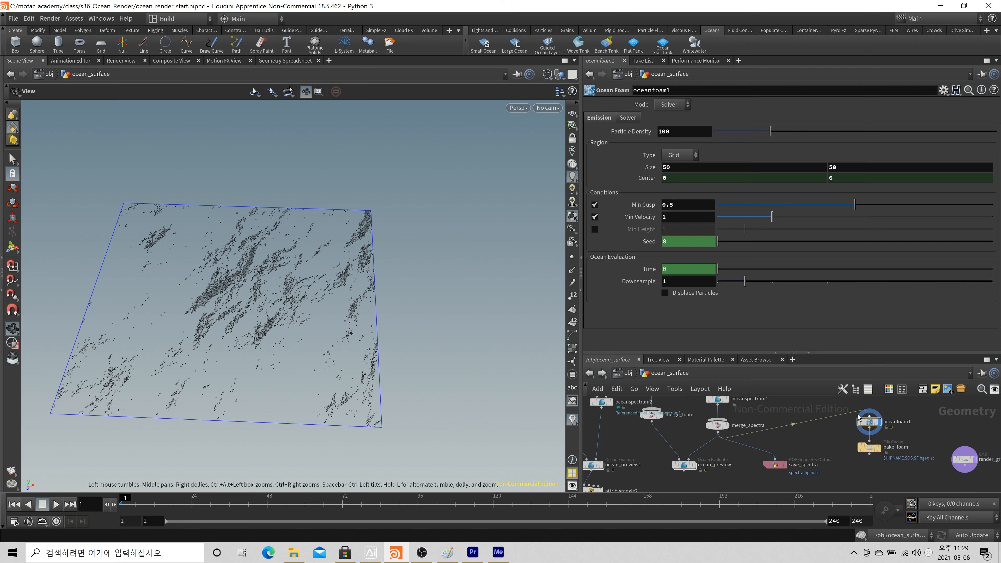
# - Look through cam1 in the viewport and display the render_grid node
pyautogui.moveTo(402, 355); pyautogui.dragTo(418, 307)
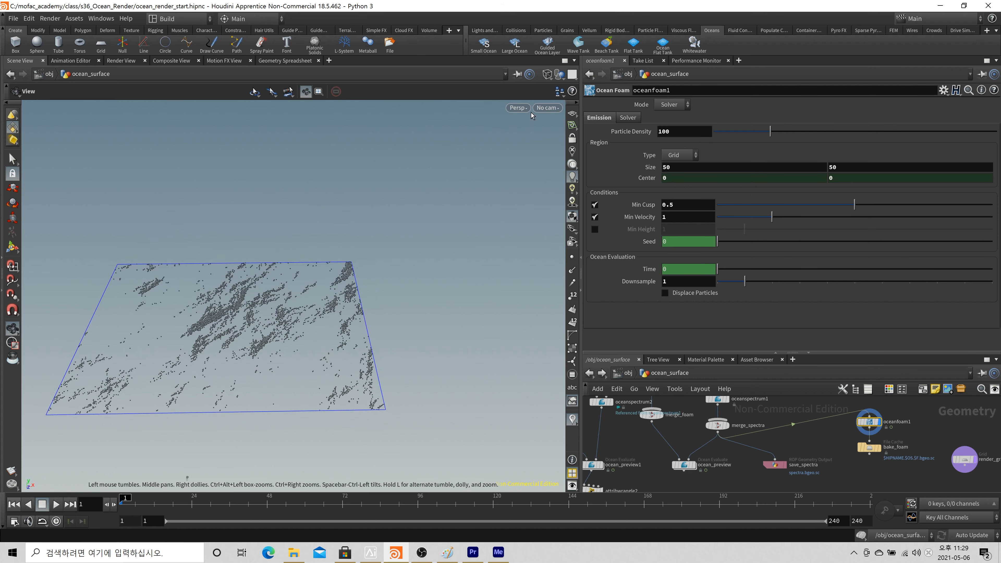
pyautogui.click(558, 108)
pyautogui.click(566, 162)
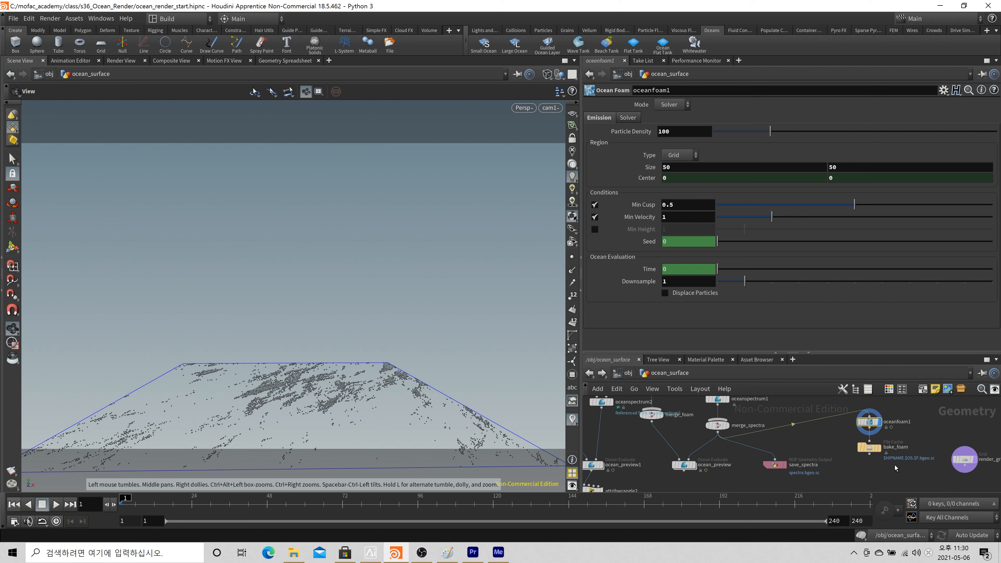
pyautogui.moveTo(956, 450); pyautogui.dragTo(918, 452, button='middle')
pyautogui.scroll(2, 918, 454)
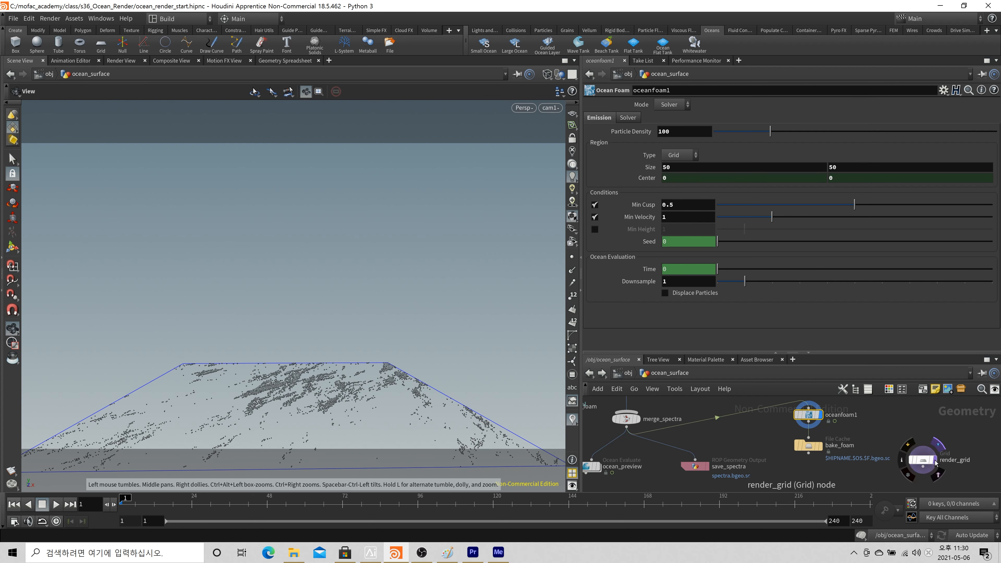
pyautogui.click(936, 462)
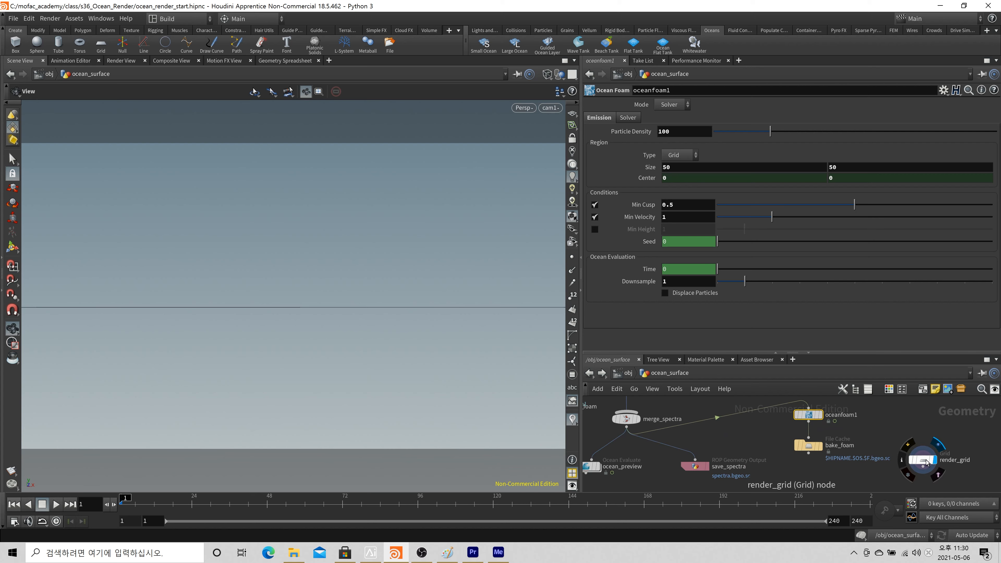
pyautogui.click(925, 461)
# - Set the mode of oceanfoam1 to Emitter and display that node in the viewport
pyautogui.click(809, 415)
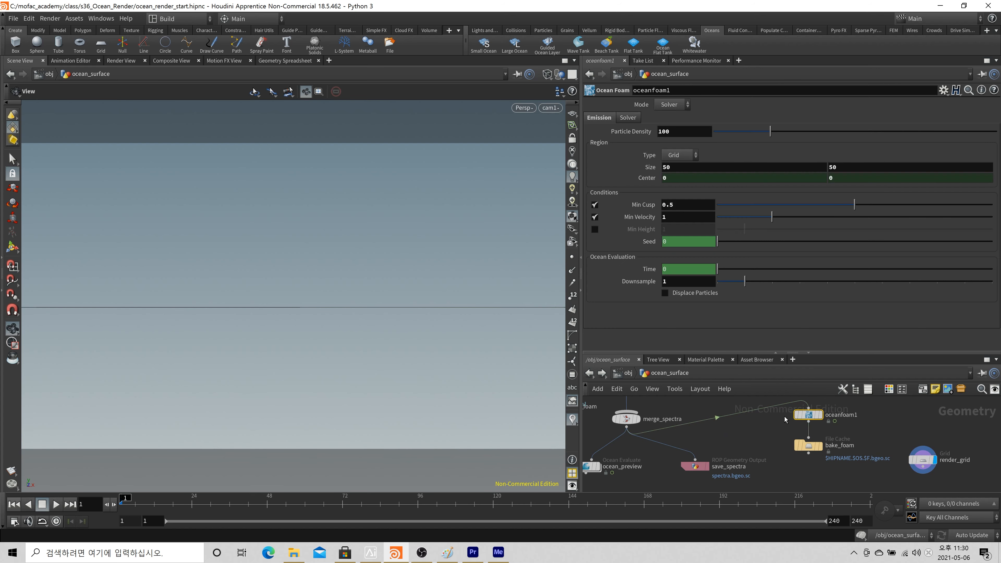
pyautogui.click(678, 111)
pyautogui.click(672, 106)
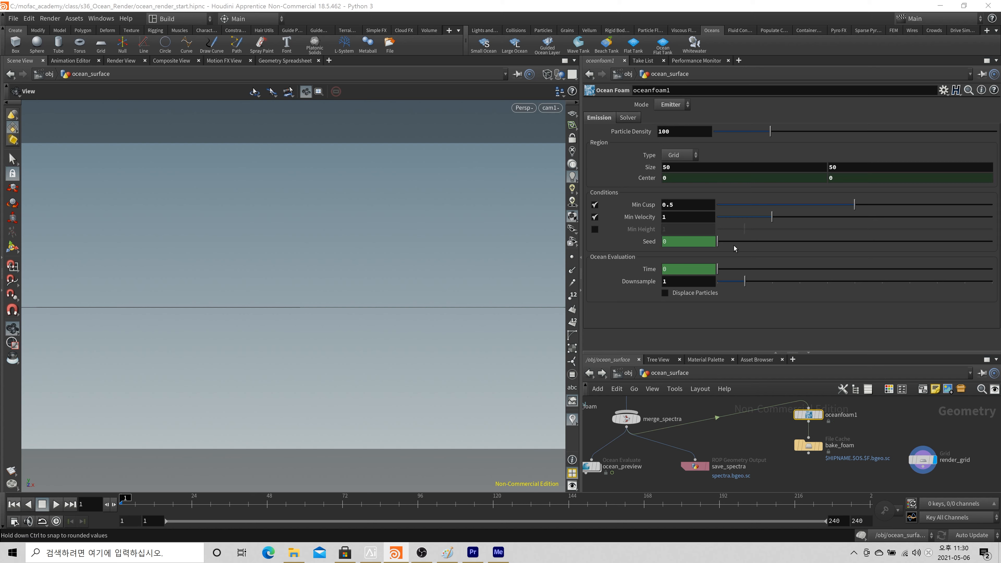
pyautogui.click(820, 414)
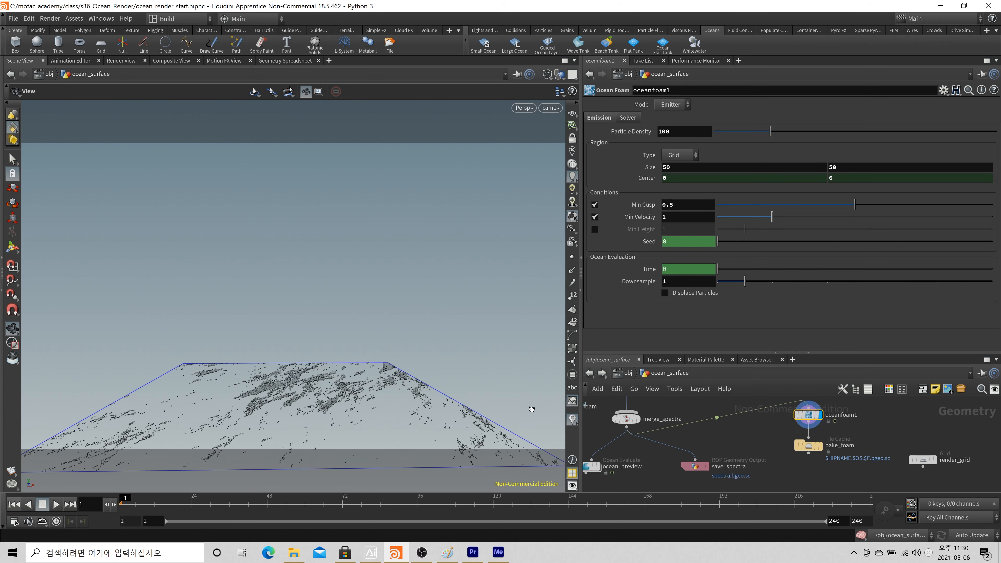
# - Set the Particle Density of oceanfoam1 to 1
pyautogui.click(767, 165)
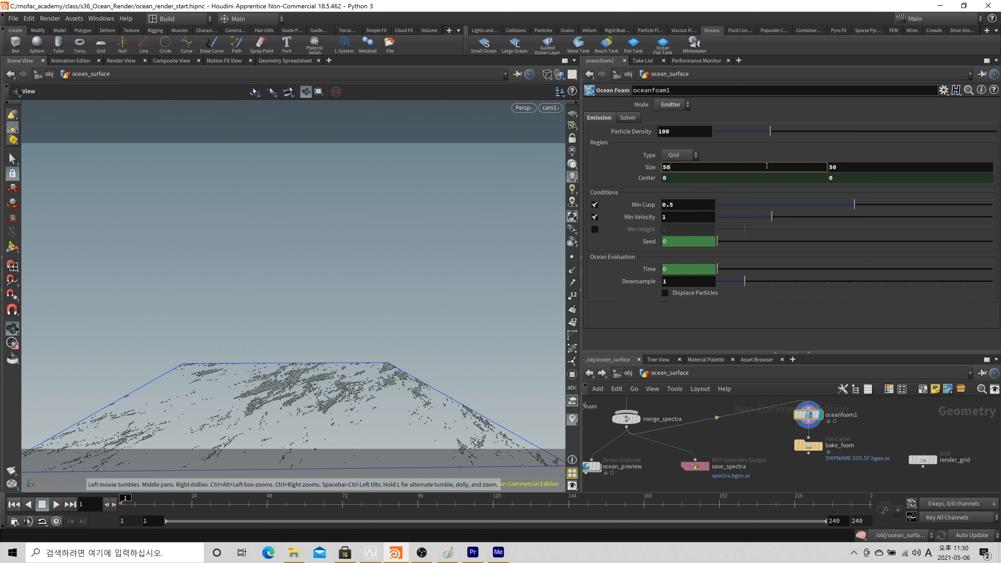
pyautogui.hotkey('shift', 'Tab')
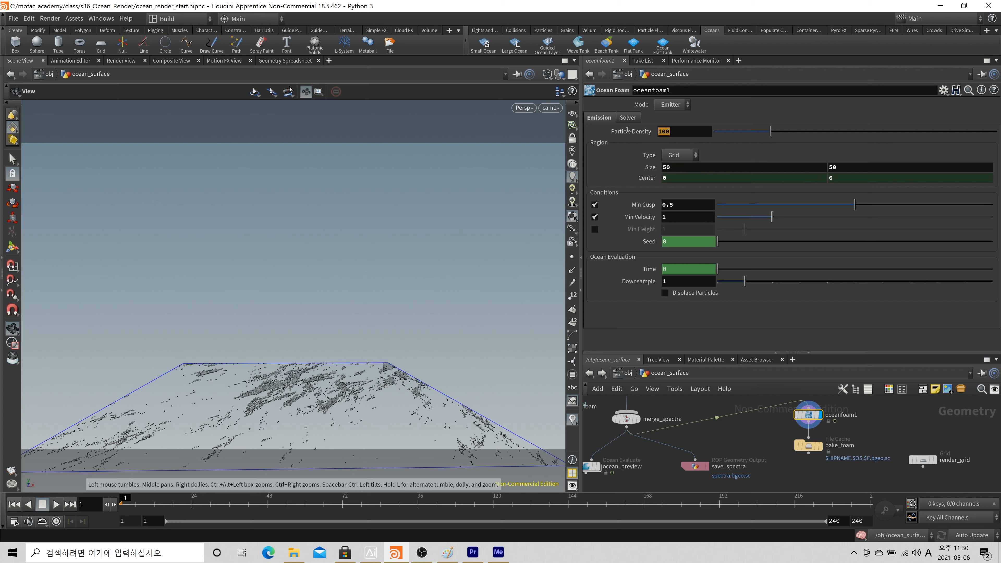
pyautogui.press('Tab')
pyautogui.press('capslock')
pyautogui.hotkey('shift', 'Tab')
pyautogui.press('capslock')
pyautogui.press('Tab')
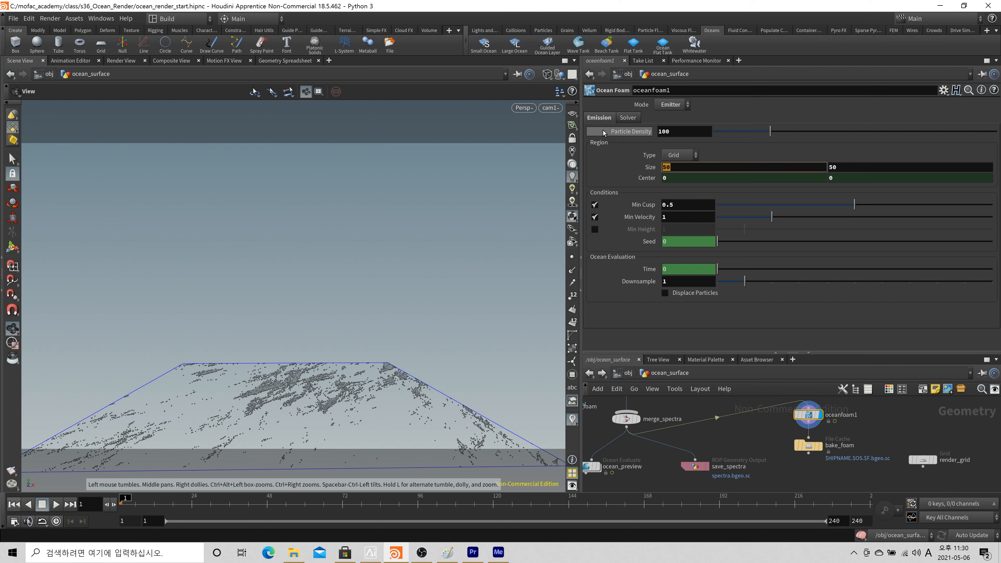
pyautogui.hotkey('shift', 'Tab')
pyautogui.write('1')
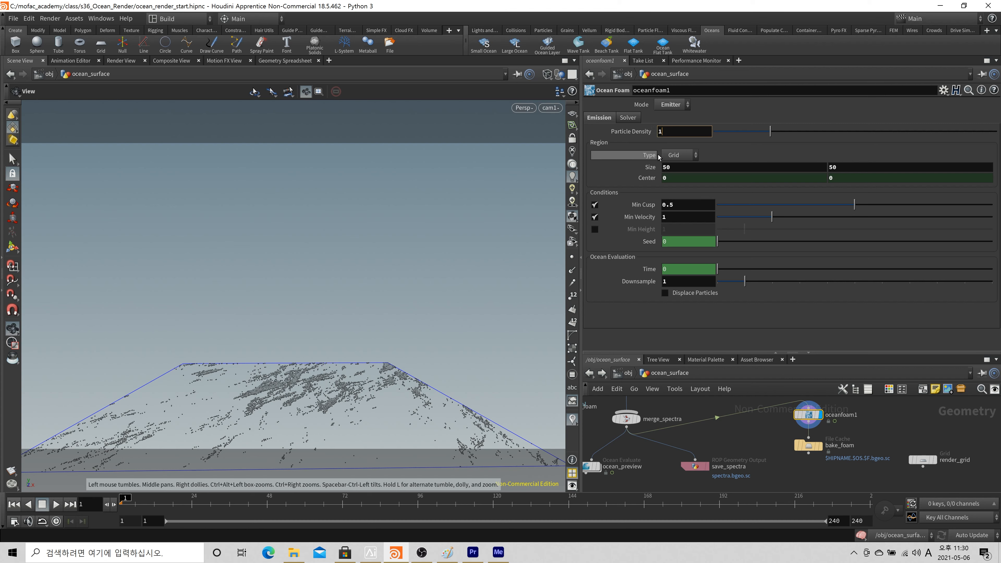
# - Set the emission grid size of oceanfoam1 to 5000 by 5000
pyautogui.press('Tab')
pyautogui.write('5')
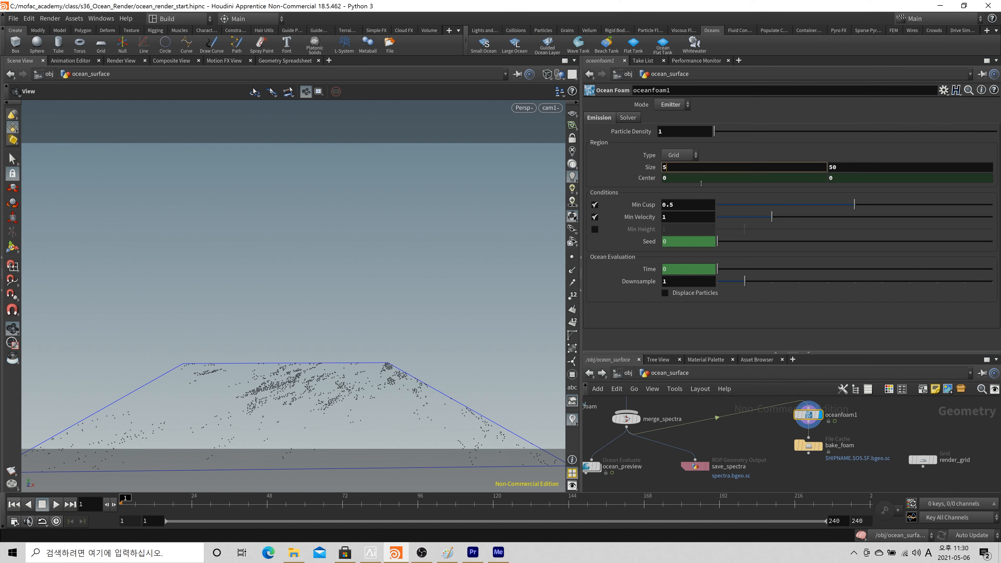
pyautogui.write('000')
pyautogui.press('Tab')
pyautogui.write('5000')
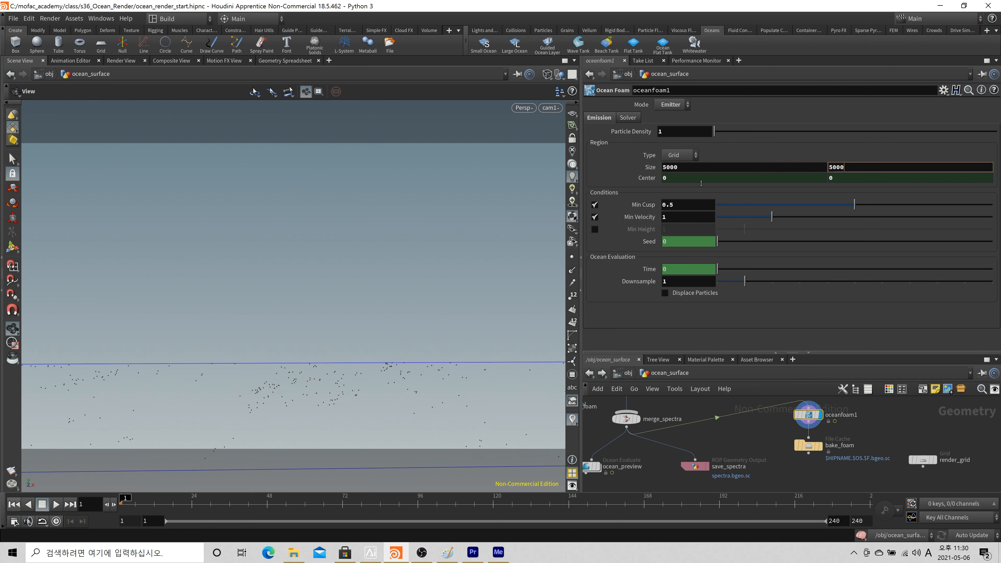
pyautogui.press('Return')
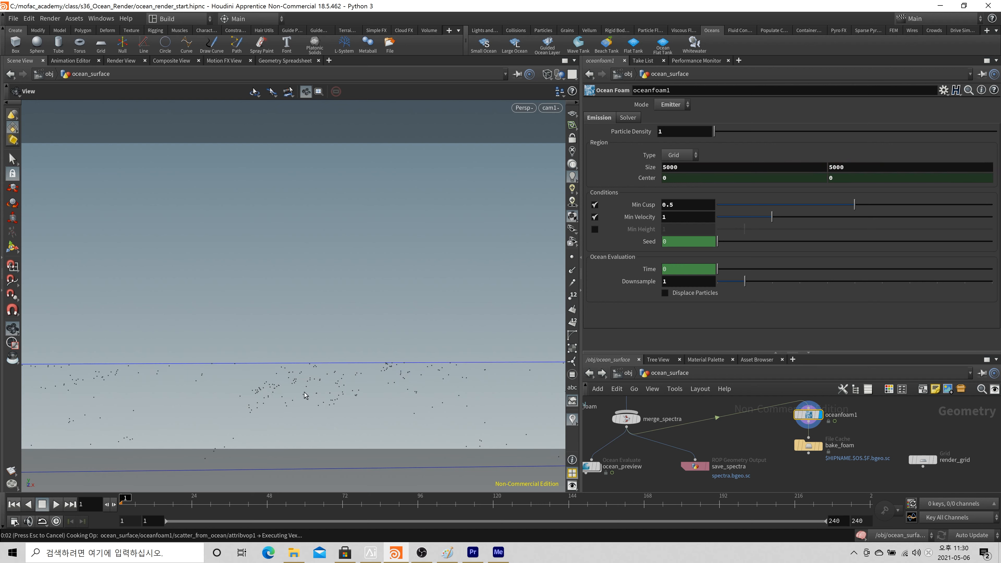
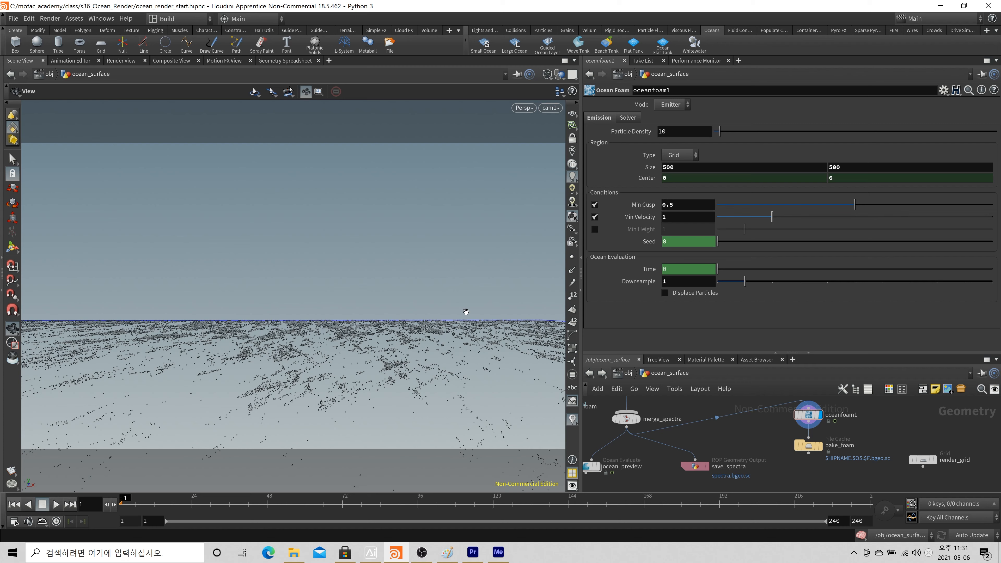
# - Change the emission region type of oceanfoam1 to Camera and assign /obj/cam1 as its camera
pyautogui.click(679, 157)
pyautogui.click(678, 177)
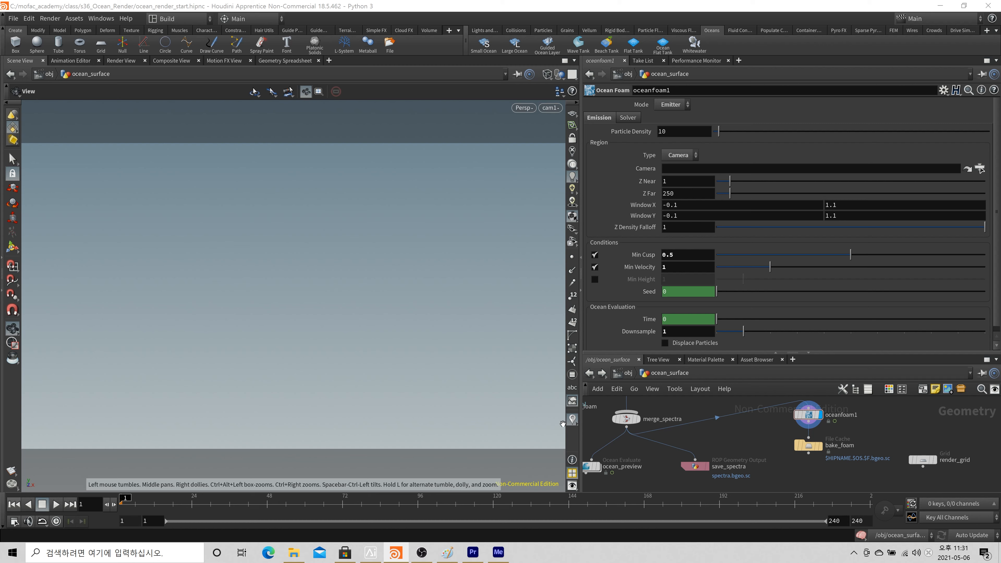
pyautogui.click(981, 169)
pyautogui.click(906, 111)
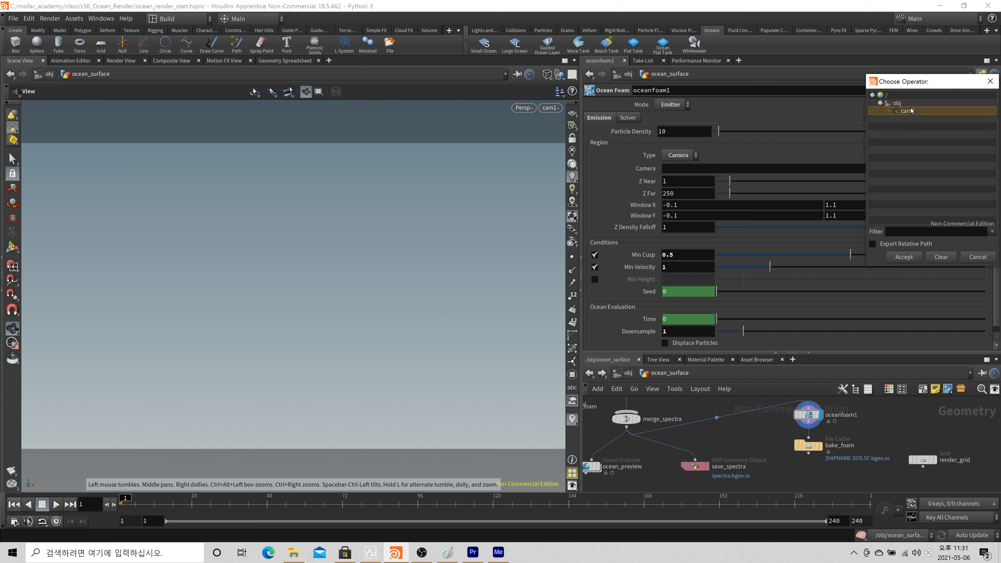
pyautogui.click(912, 258)
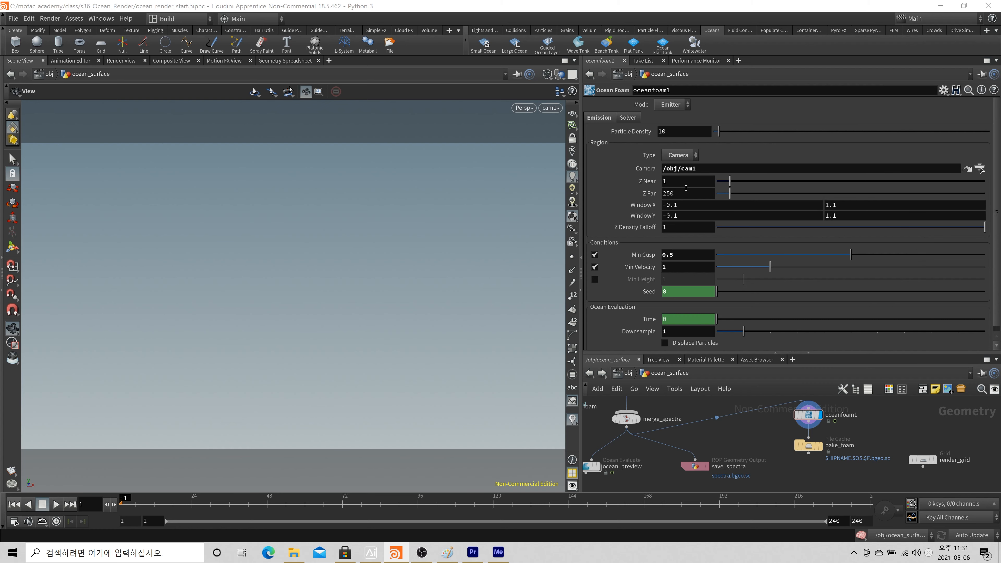
pyautogui.middleClick(800, 420)
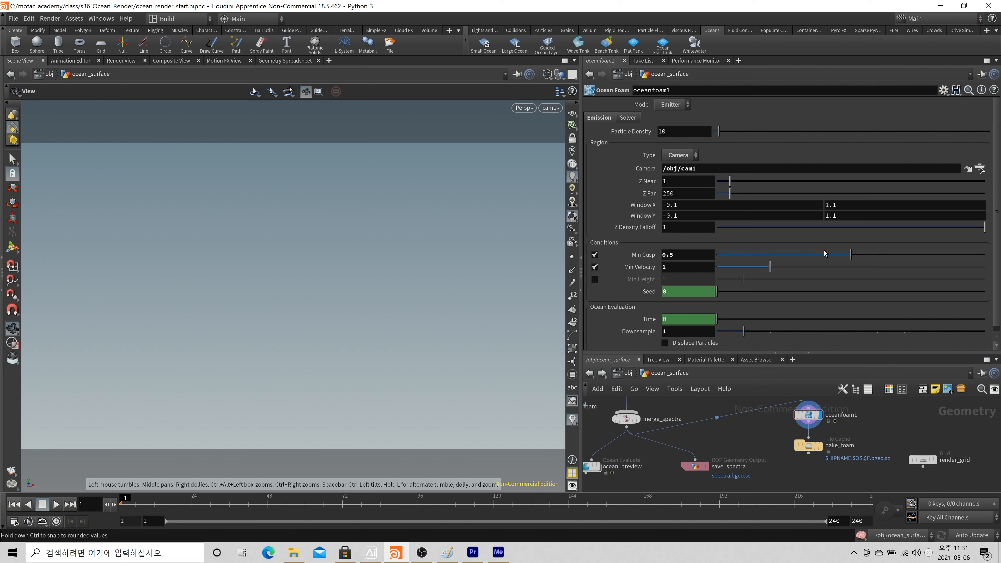
# - Allow editing of the contents of oceanfoam1 and enter its internal network
pyautogui.moveTo(874, 351); pyautogui.dragTo(871, 326)
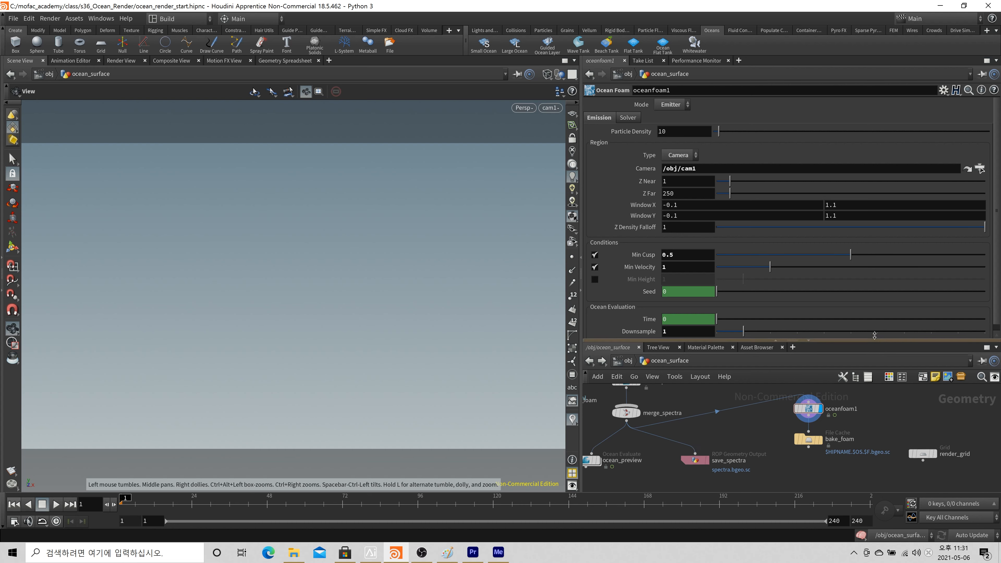
pyautogui.scroll(5, 868, 404)
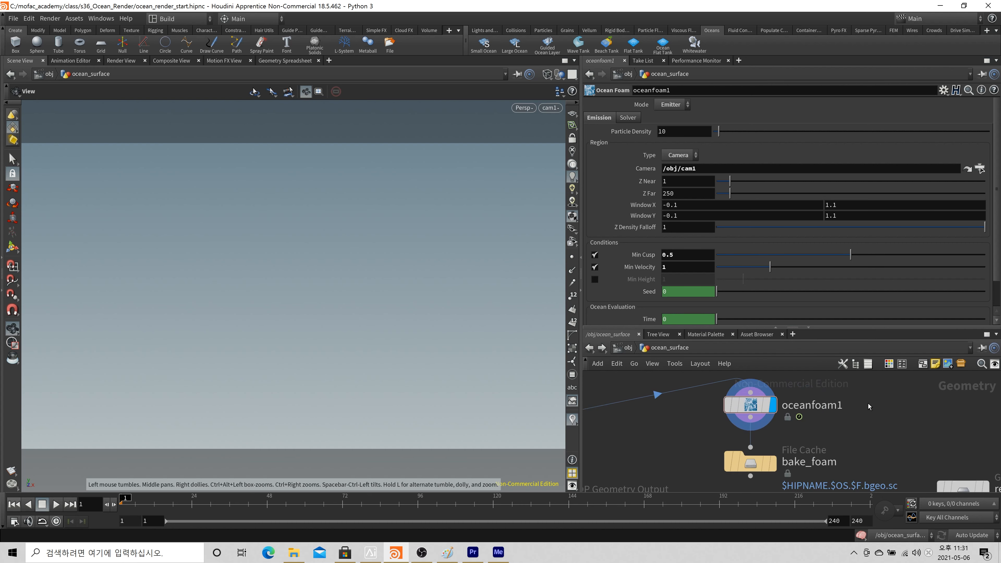
pyautogui.rightClick(744, 408)
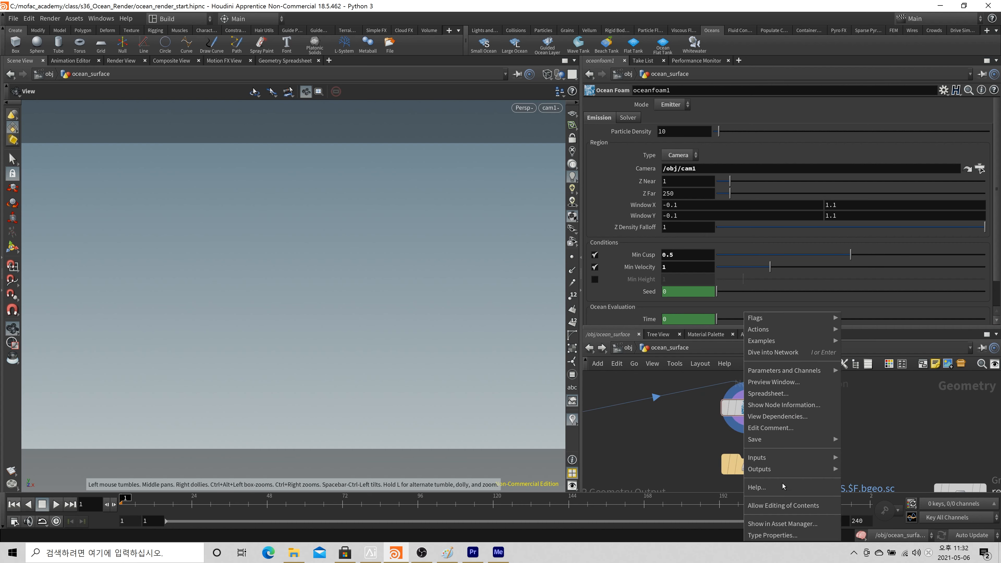
pyautogui.click(793, 506)
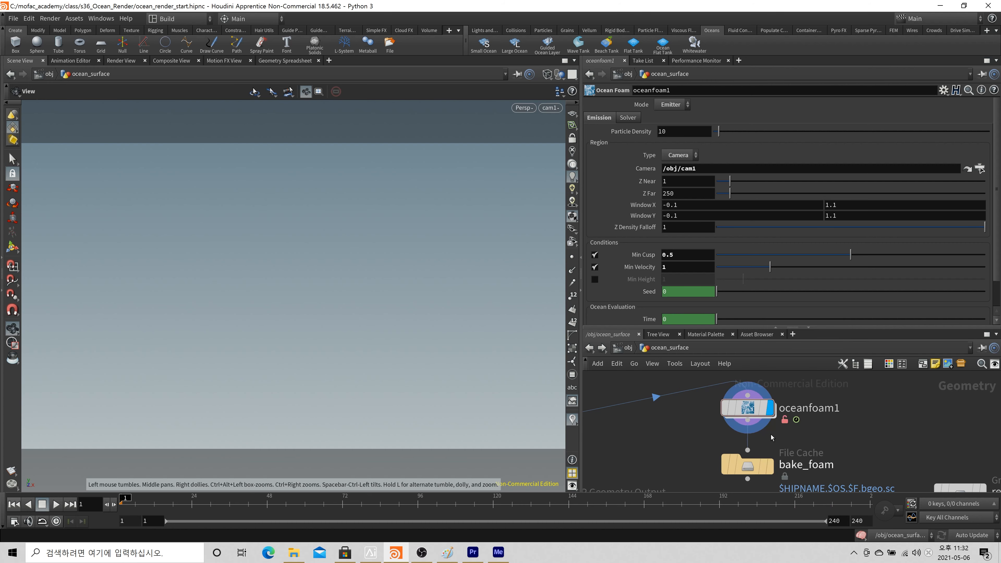
pyautogui.doubleClick(750, 414)
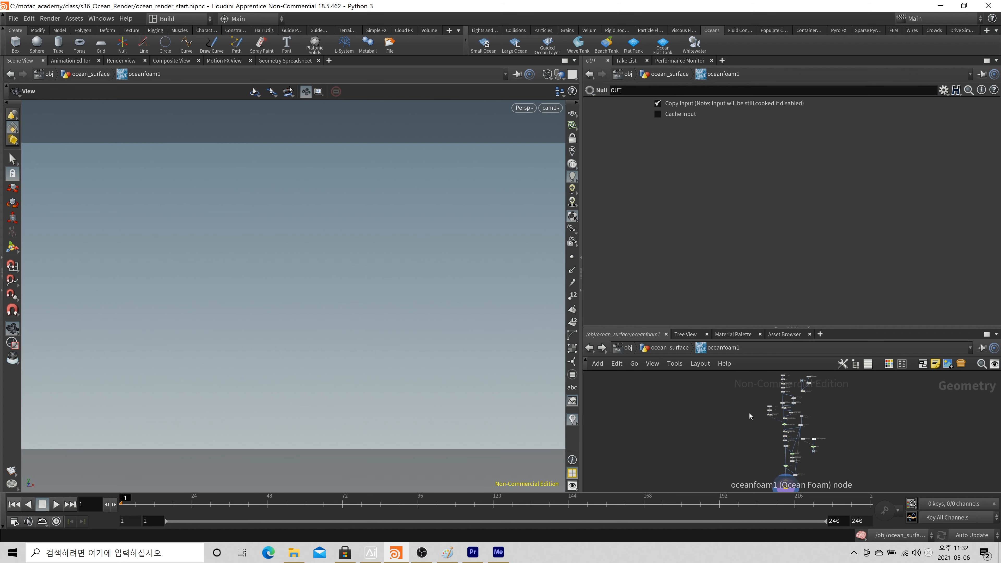
# - Add a Clean node beside clip_at_near in the internal network of oceanfoam1
pyautogui.scroll(6, 768, 418)
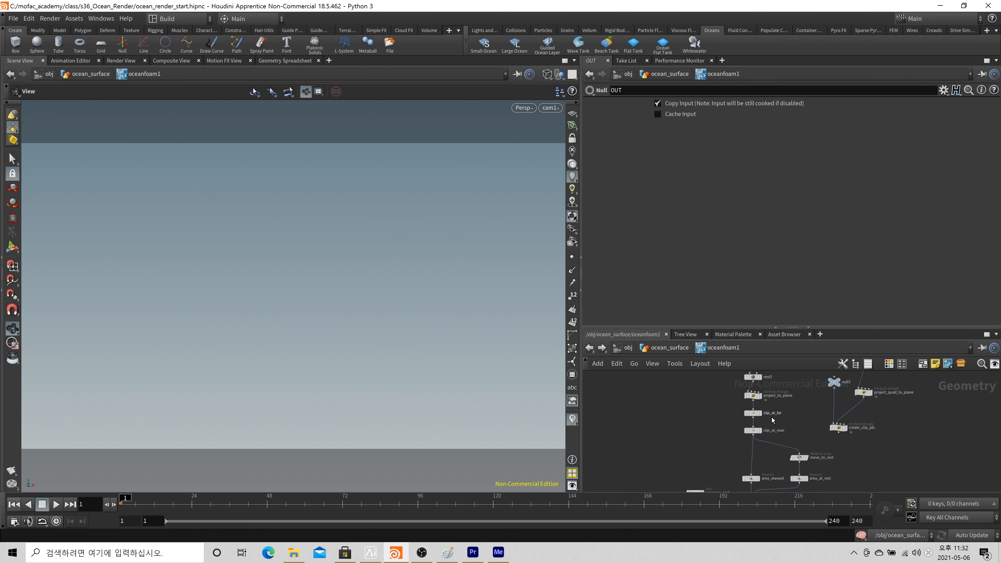
pyautogui.scroll(3, 772, 417)
pyautogui.scroll(-3, 789, 451)
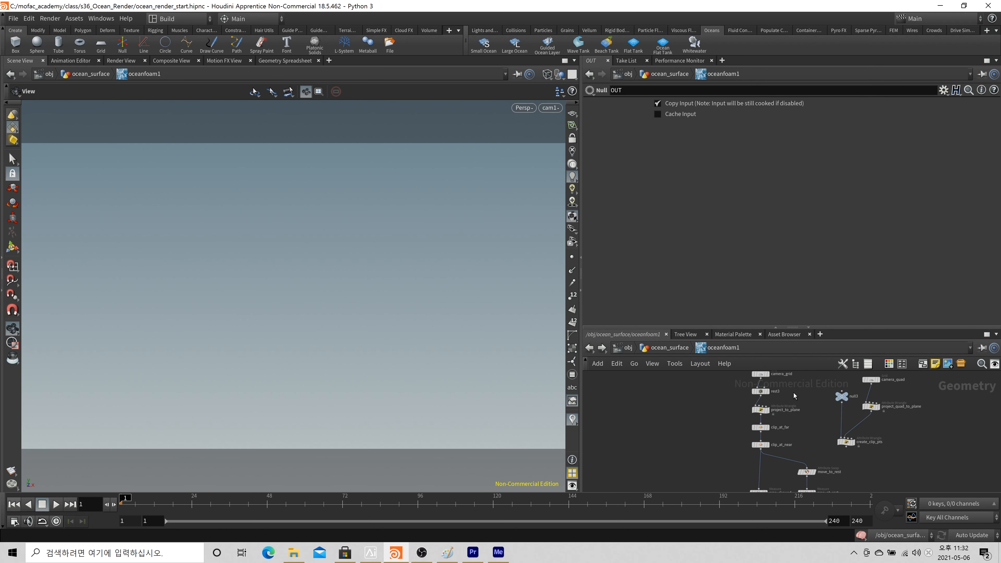
pyautogui.moveTo(794, 396); pyautogui.dragTo(797, 415, button='middle')
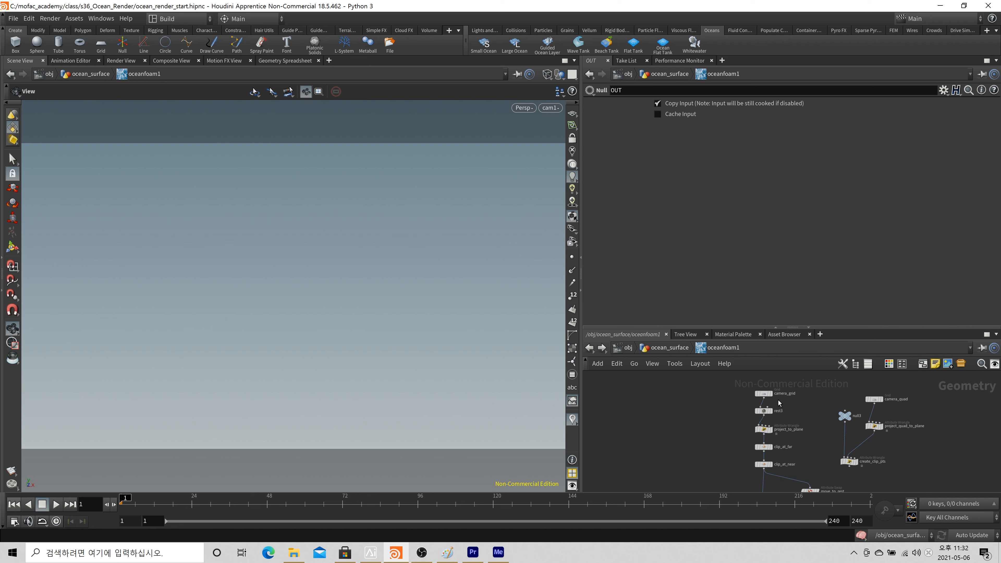
pyautogui.scroll(2, 795, 477)
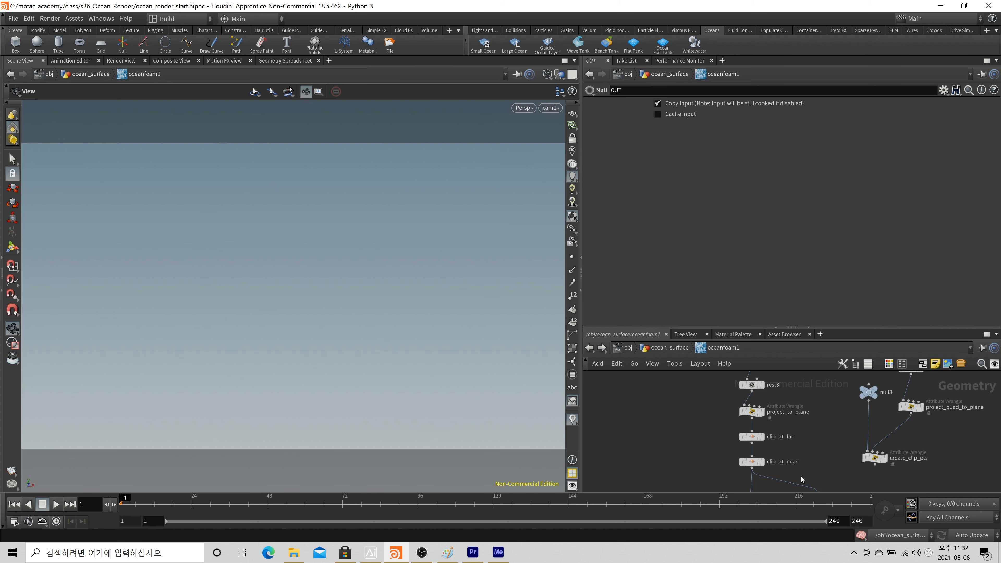
pyautogui.moveTo(804, 478); pyautogui.dragTo(807, 462, button='middle')
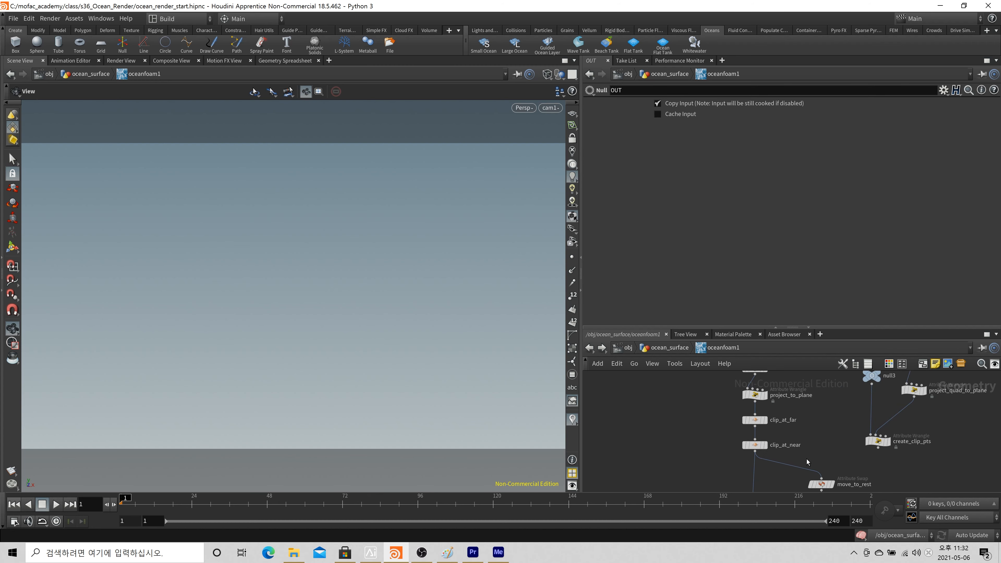
pyautogui.scroll(2, 789, 456)
pyautogui.press('Tab')
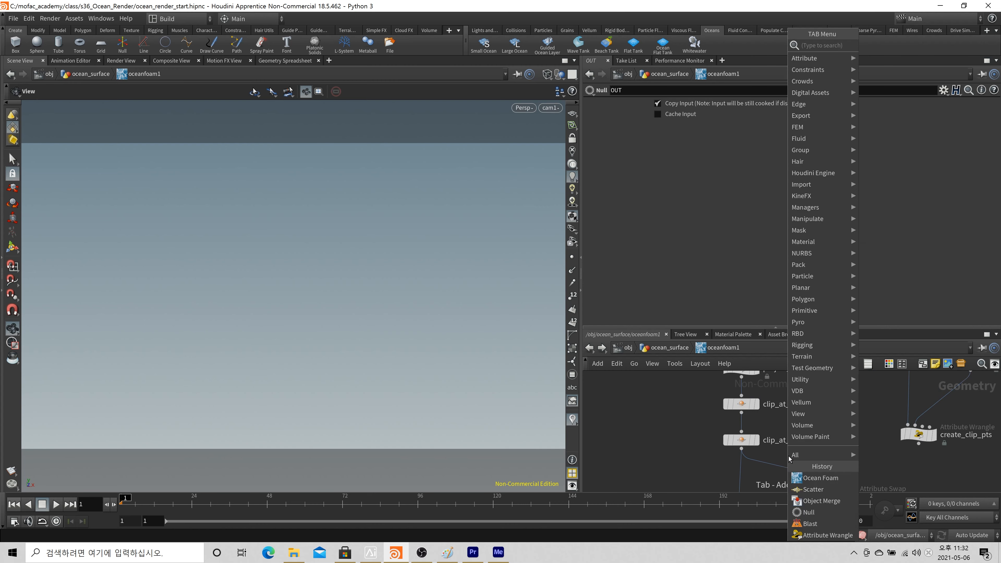
pyautogui.write('clea')
pyautogui.press('Return')
pyautogui.click(788, 460)
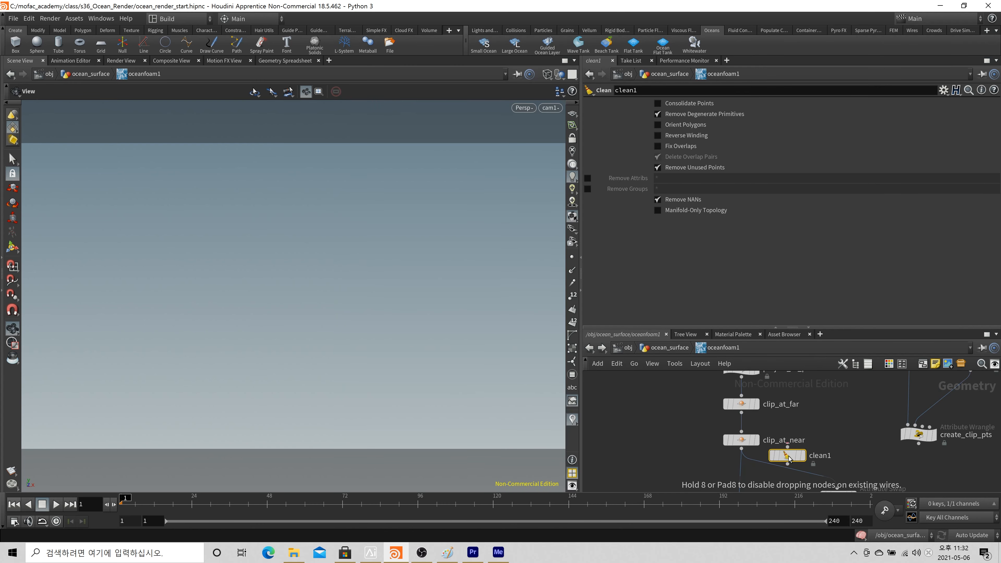
# - Insert clean1 directly after clip_at_near, feeding both downstream branches, and return to the ocean_surface network
pyautogui.moveTo(789, 458); pyautogui.dragTo(732, 470)
pyautogui.click(731, 477)
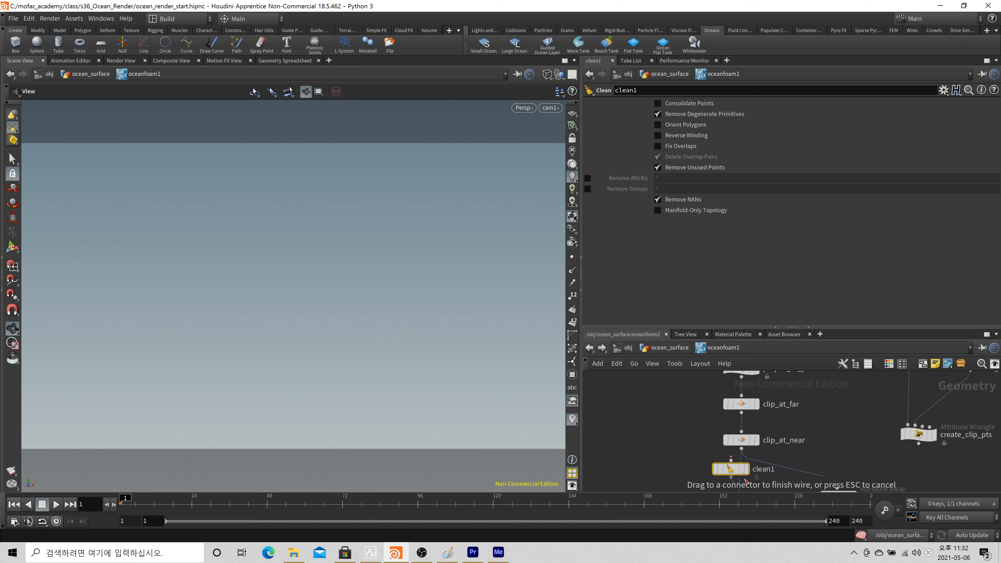
pyautogui.press('Escape')
pyautogui.moveTo(747, 476); pyautogui.dragTo(737, 429, button='middle')
pyautogui.moveTo(727, 422); pyautogui.dragTo(737, 429)
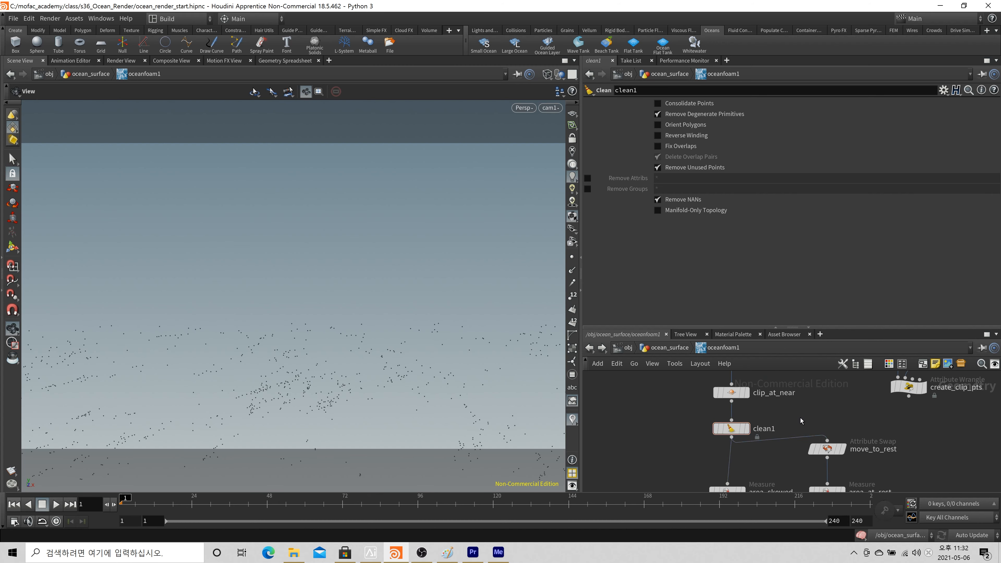
pyautogui.click(672, 349)
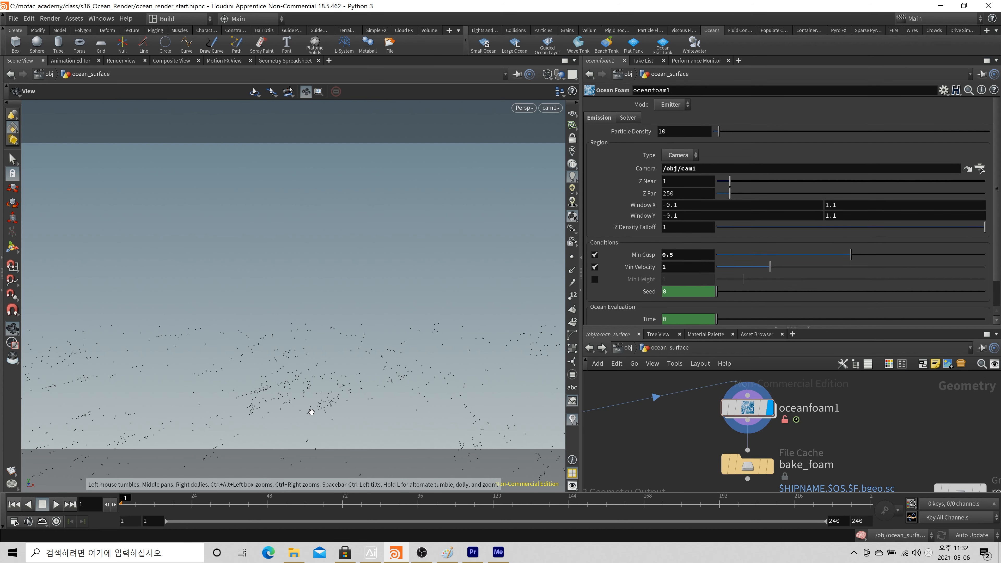
# - Try Particle Density values of 100 and 200 and a Min Cusp of 0.25 on oceanfoam1
pyautogui.click(686, 135)
pyautogui.write('0')
pyautogui.press('Return')
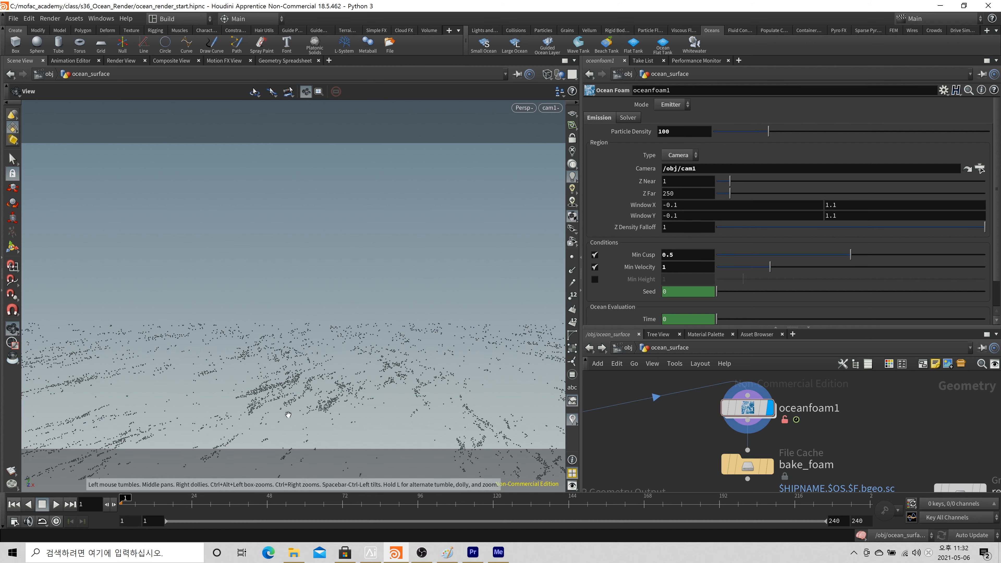
pyautogui.doubleClick(665, 132)
pyautogui.write('200')
pyautogui.press('Return')
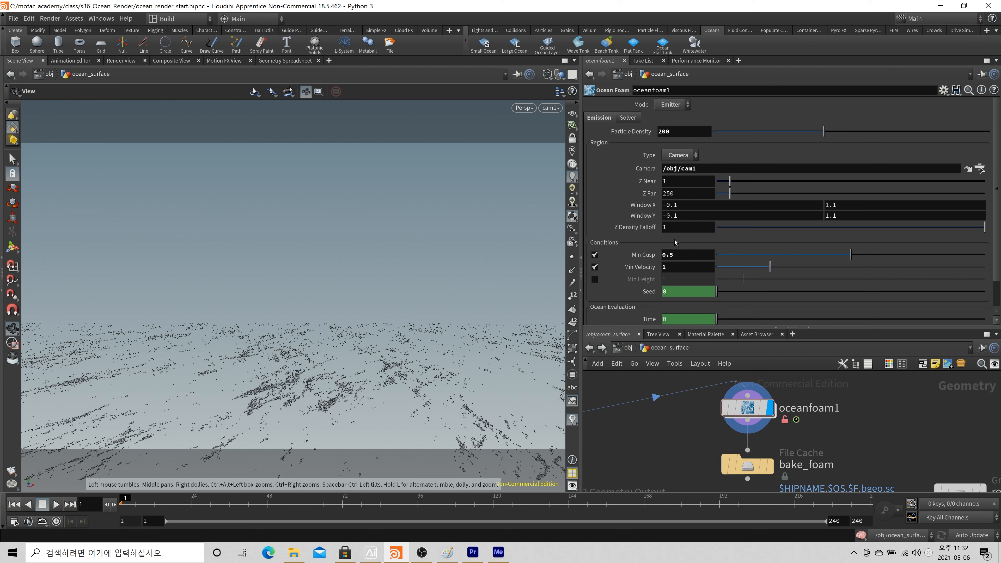
pyautogui.doubleClick(670, 256)
pyautogui.write('0.25')
pyautogui.press('Return')
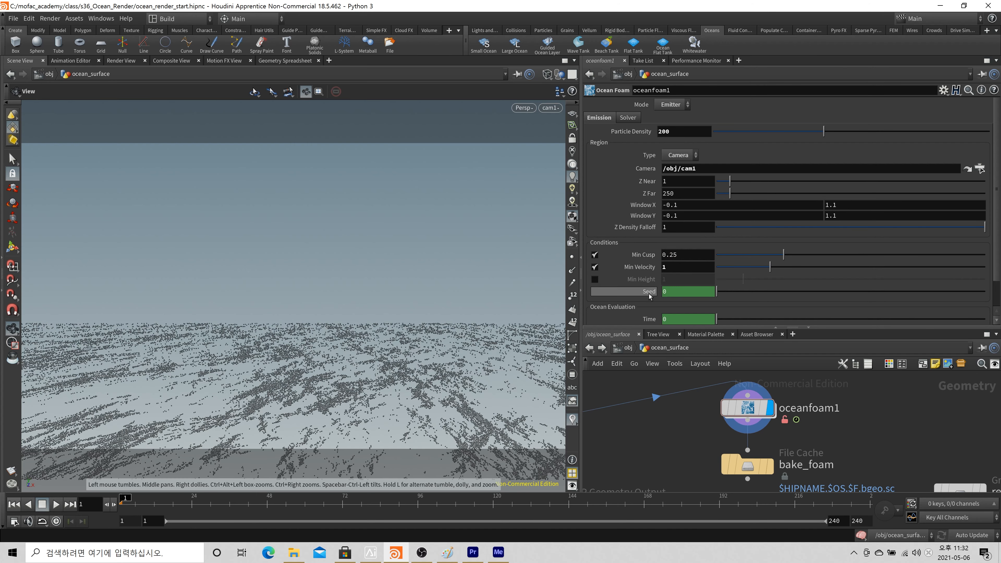
# - Set the Min Cusp of oceanfoam1 to 0.4 and its Particle Density to 250
pyautogui.doubleClick(671, 256)
pyautogui.write('0.4')
pyautogui.press('Return')
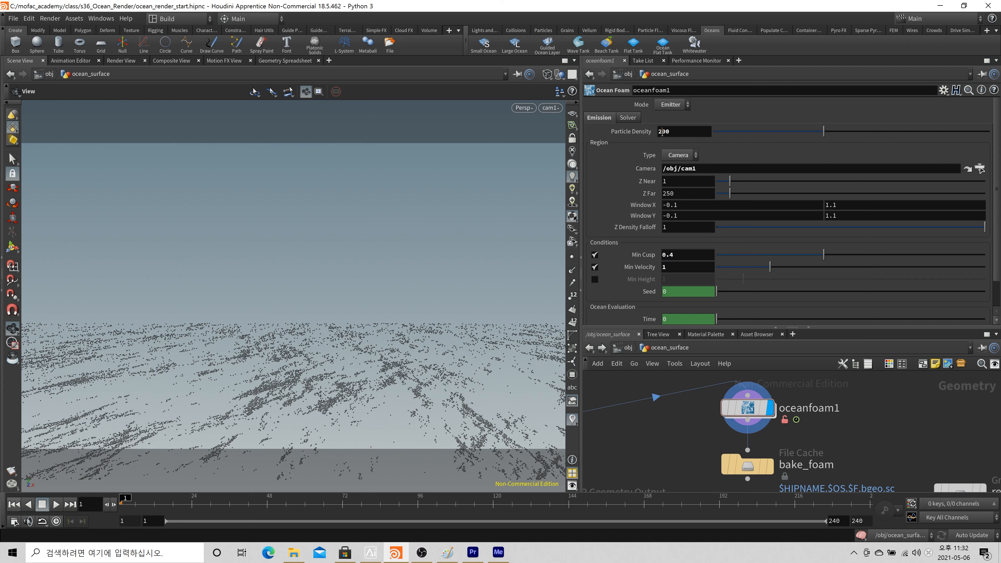
pyautogui.doubleClick(662, 132)
pyautogui.write('250')
pyautogui.press('Return')
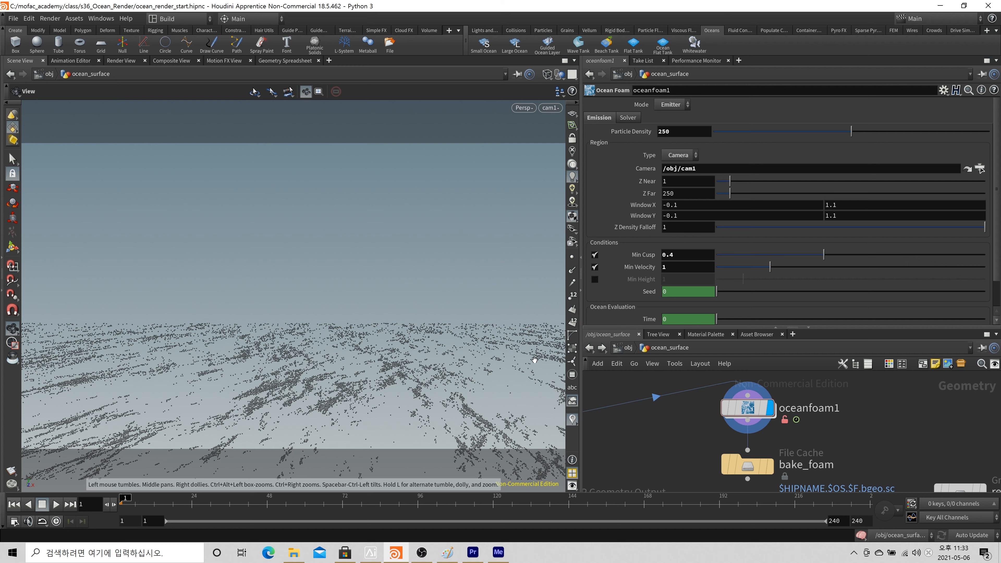
# - Show render_grid as a template and compare its extent with the foam region from outside the camera
pyautogui.scroll(-2, 898, 432)
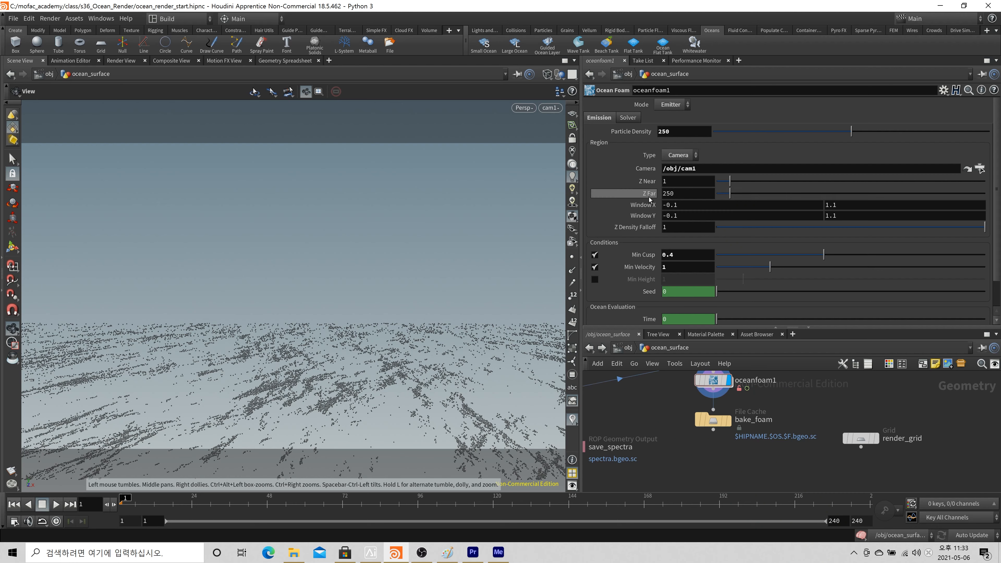
pyautogui.moveTo(460, 302); pyautogui.dragTo(442, 332)
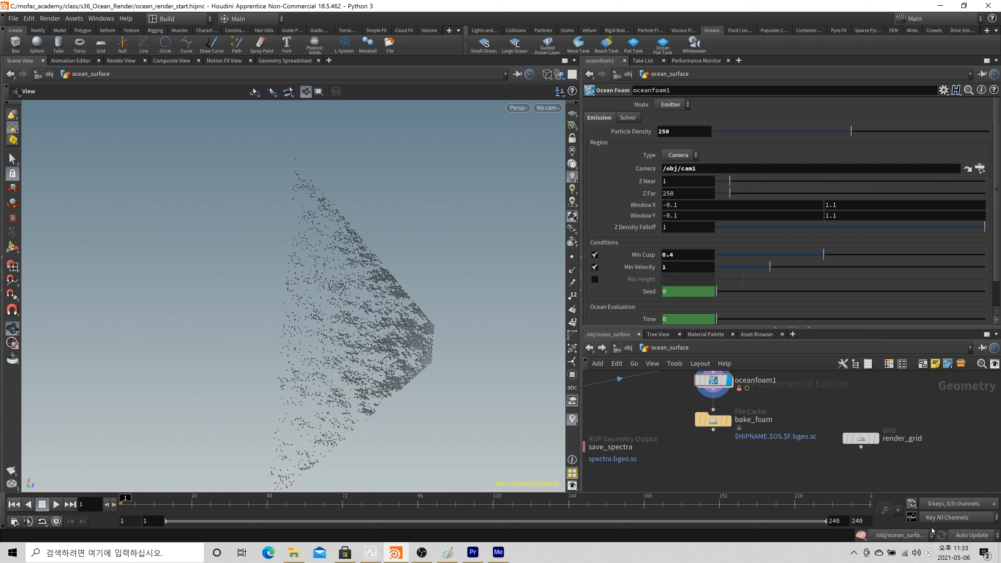
pyautogui.moveTo(872, 445)
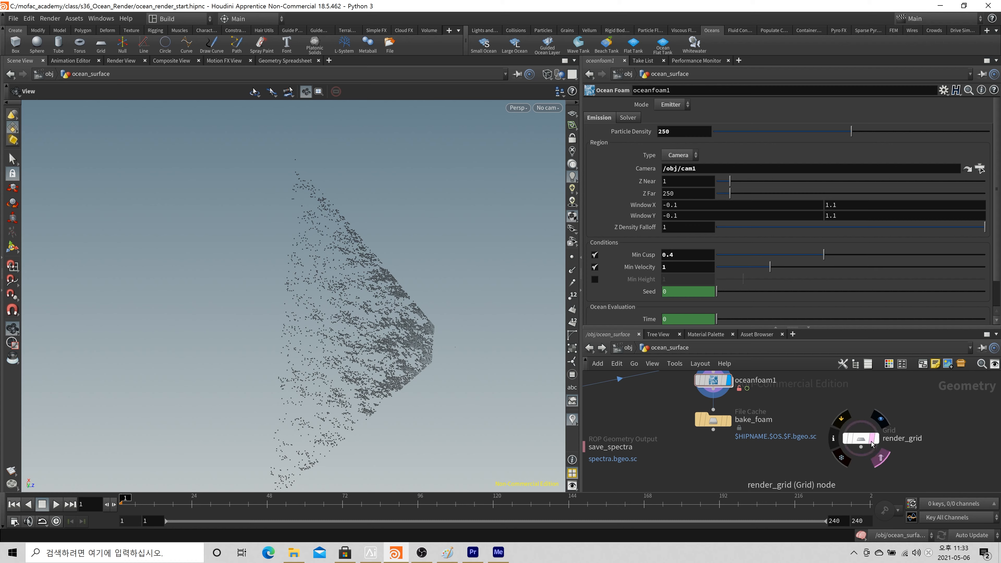
pyautogui.scroll(-5, 254, 313)
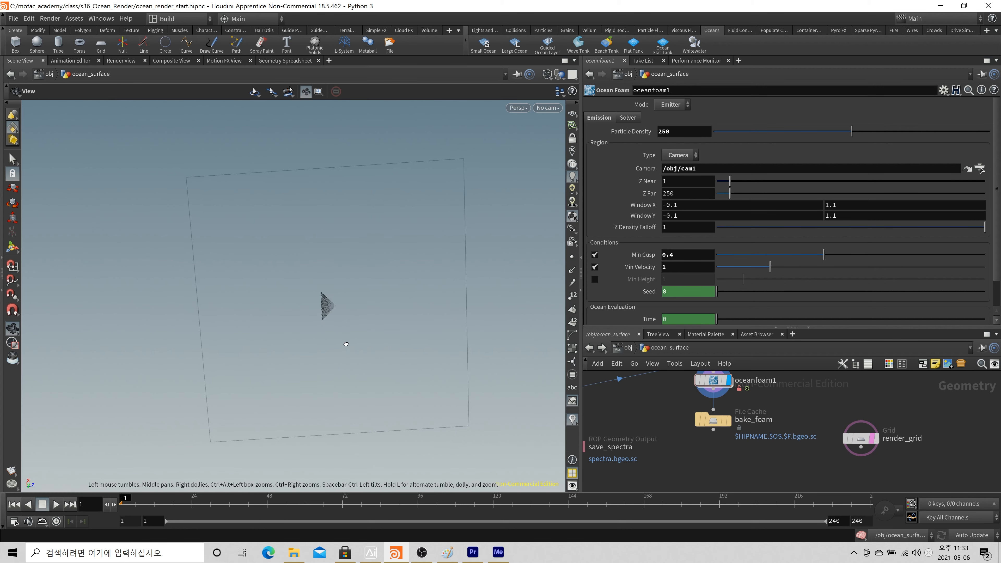
pyautogui.moveTo(346, 344); pyautogui.dragTo(342, 334)
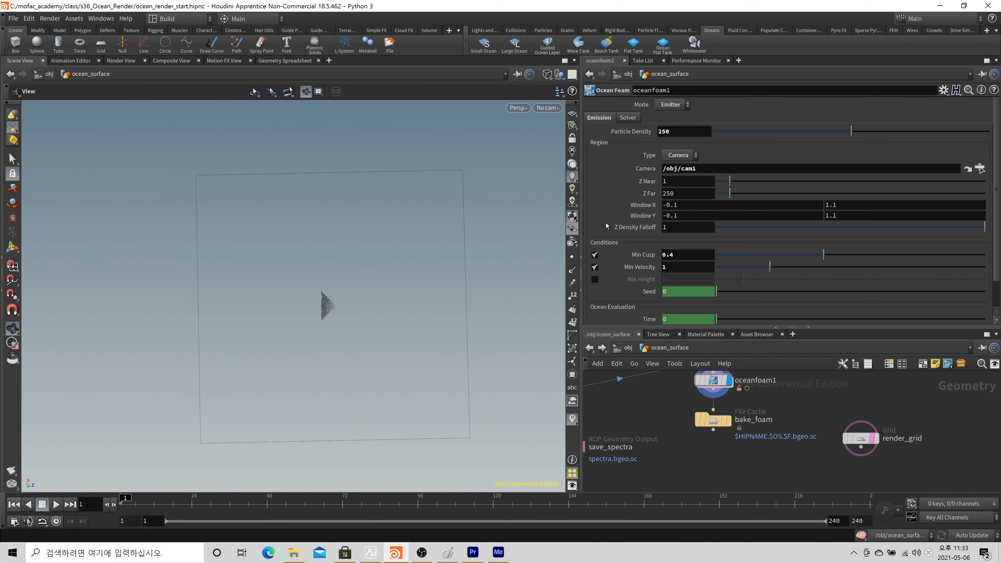
# - Set the emission Z Far of oceanfoam1 to 3000, inspect the foam spread over the grid, and return to the cam1 view
pyautogui.doubleClick(687, 193)
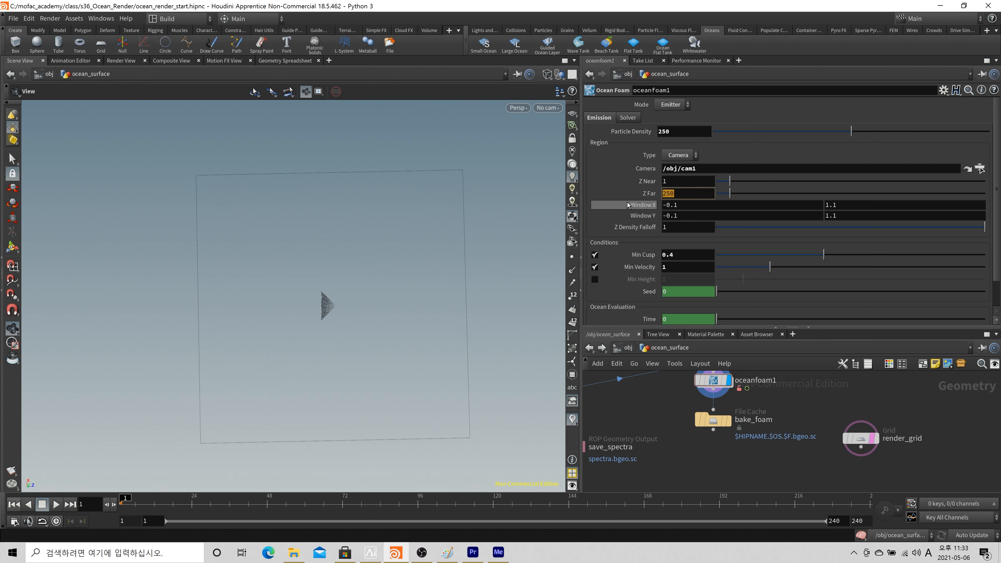
pyautogui.write('3000')
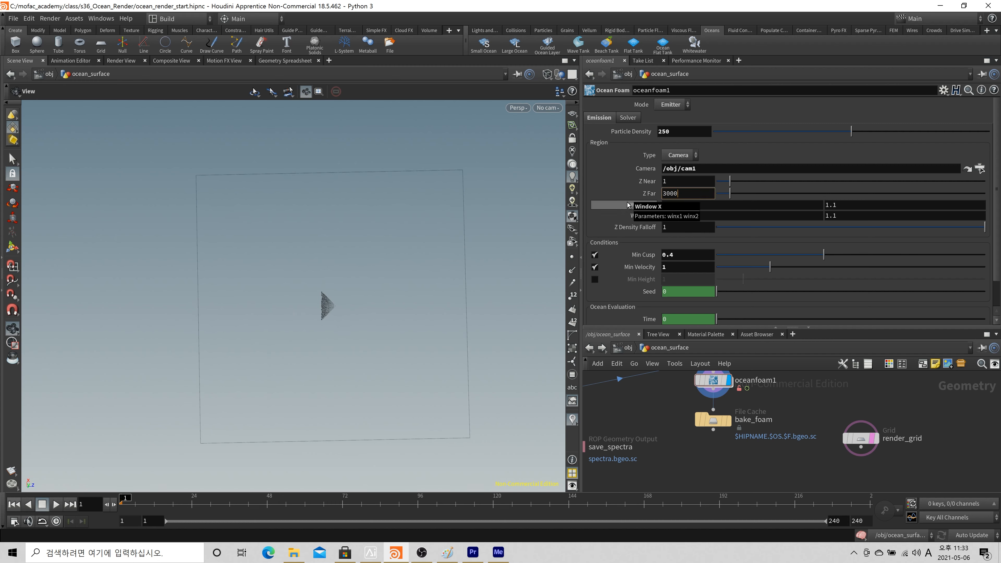
pyautogui.press('Return')
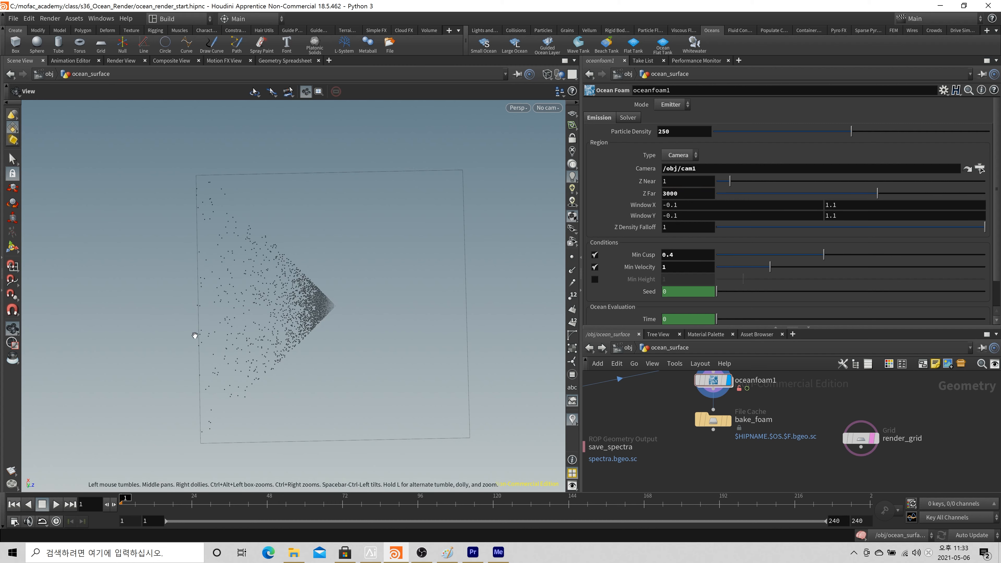
pyautogui.moveTo(195, 335); pyautogui.dragTo(202, 227)
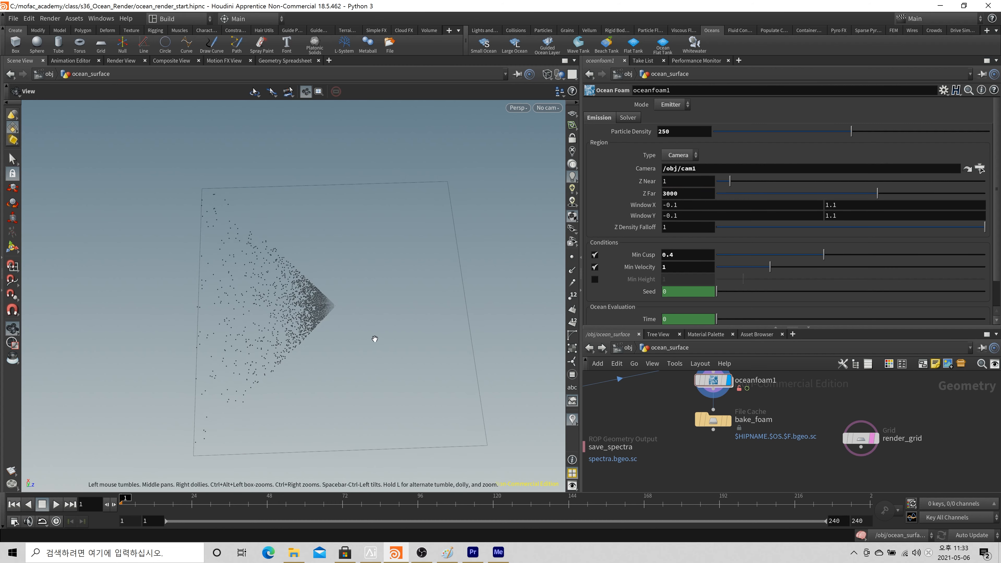
pyautogui.moveTo(385, 306); pyautogui.dragTo(489, 166)
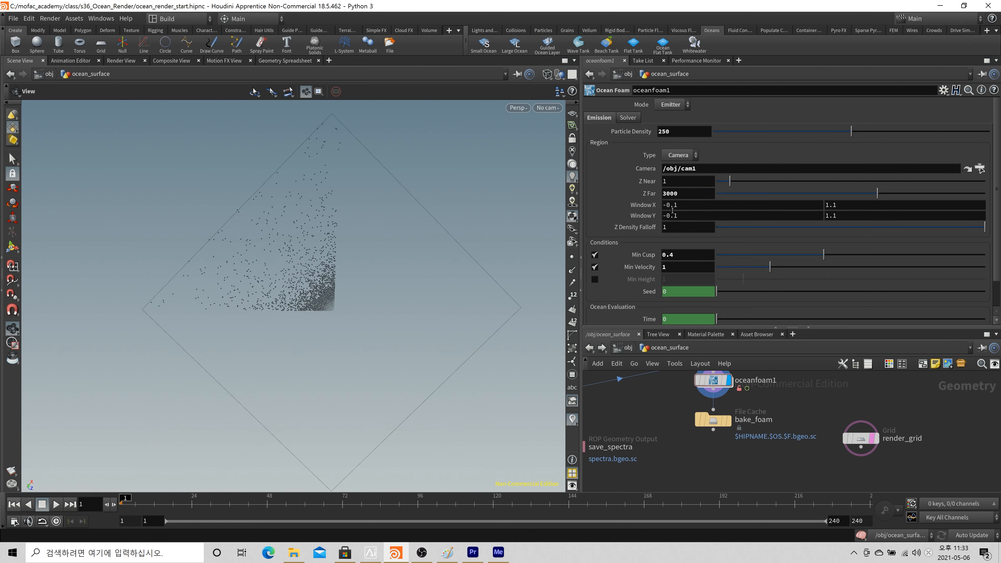
pyautogui.click(548, 107)
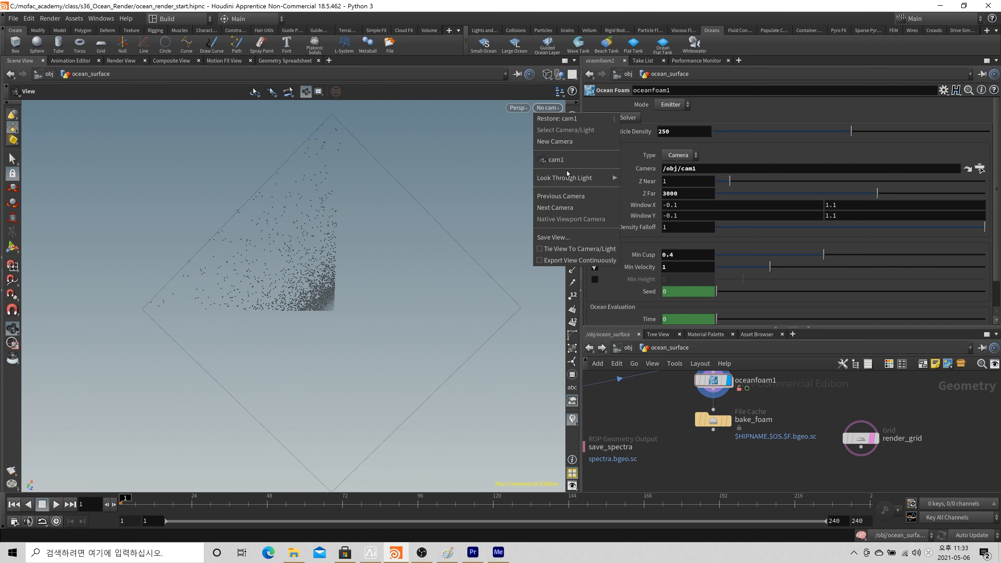
pyautogui.click(552, 165)
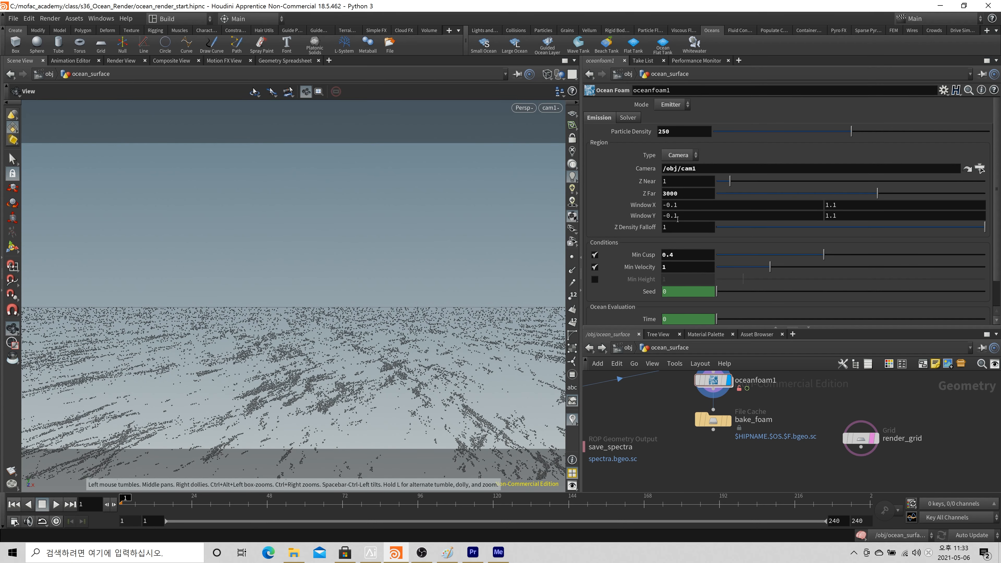
# - Try a Z Near of 30 for the camera emission region of oceanfoam1
pyautogui.click(682, 185)
pyautogui.write('30')
pyautogui.press('Return')
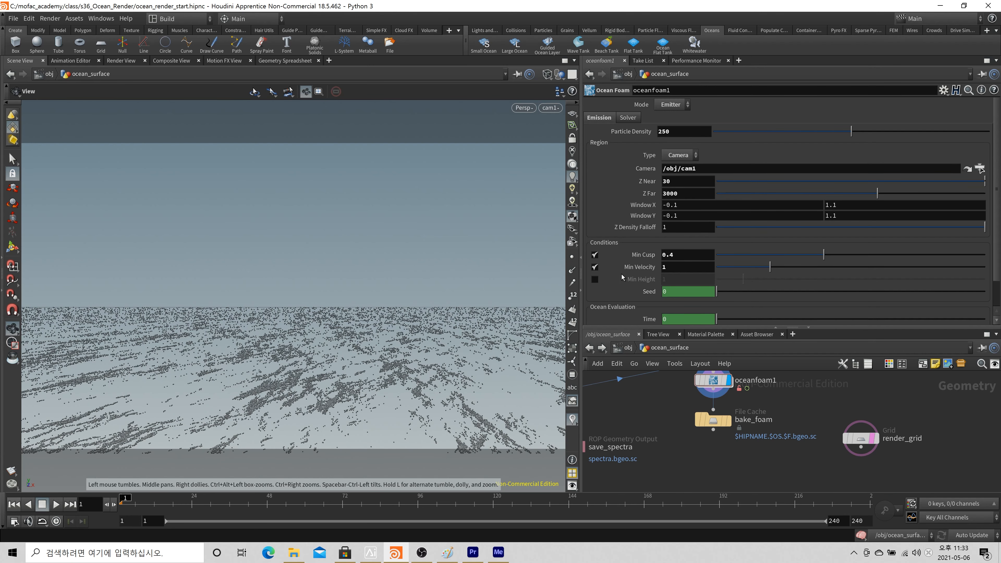
# - Set the emission Z Near of oceanfoam1 to 20, inspect the region from outside the camera, and look through cam1 again
pyautogui.click(669, 183)
pyautogui.press('BackSpace')
pyautogui.write('2')
pyautogui.press('Tab')
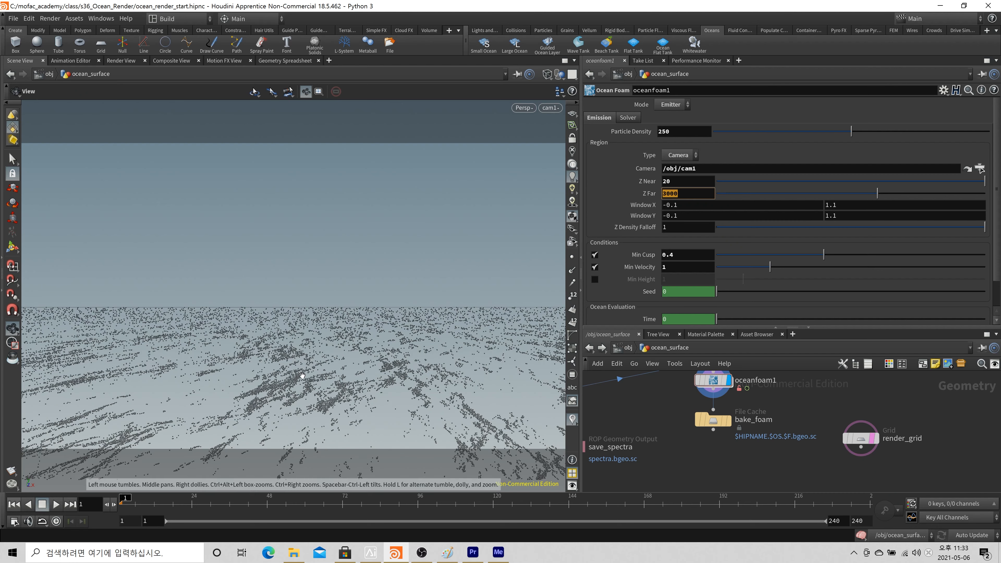
pyautogui.moveTo(410, 389); pyautogui.dragTo(303, 329)
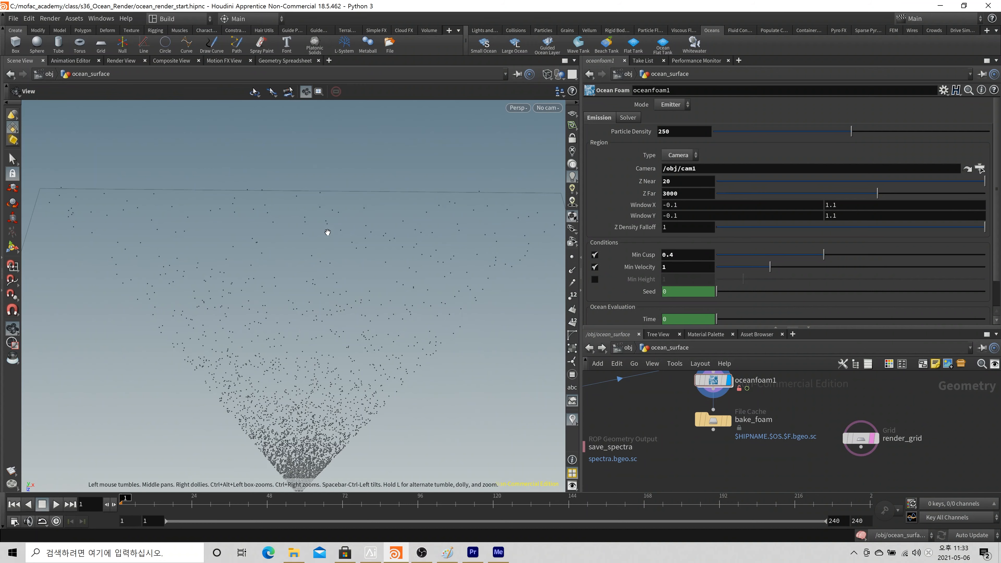
pyautogui.click(559, 109)
pyautogui.click(570, 171)
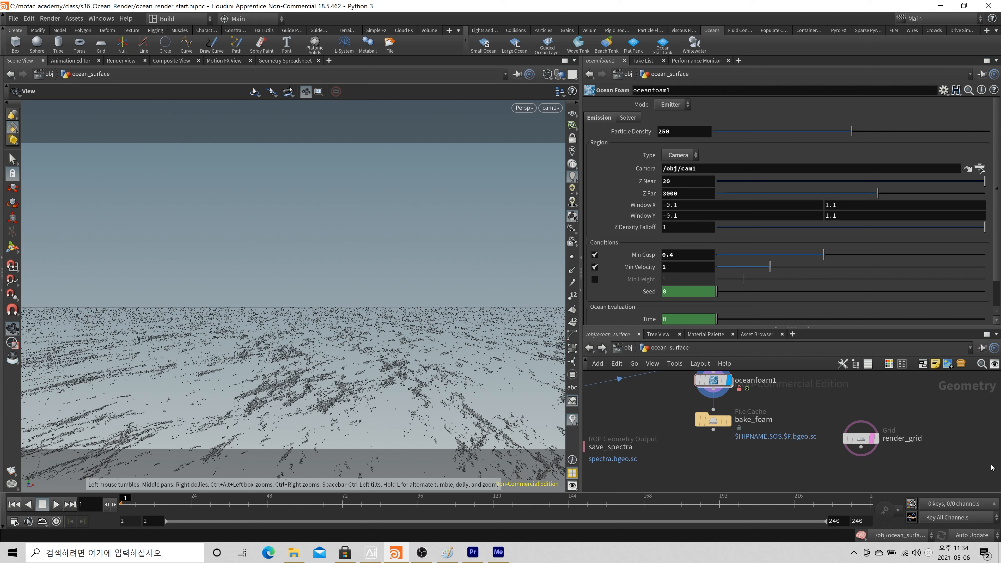
# - Try a Particle Density of 200 on oceanfoam1 and compare the node's point count before and after
pyautogui.moveTo(718, 387)
pyautogui.middleClick(718, 380)
pyautogui.keyDown('ctrl'); pyautogui.scroll(5, 663, 131); pyautogui.keyUp('ctrl')
pyautogui.write('0')
pyautogui.press('Return')
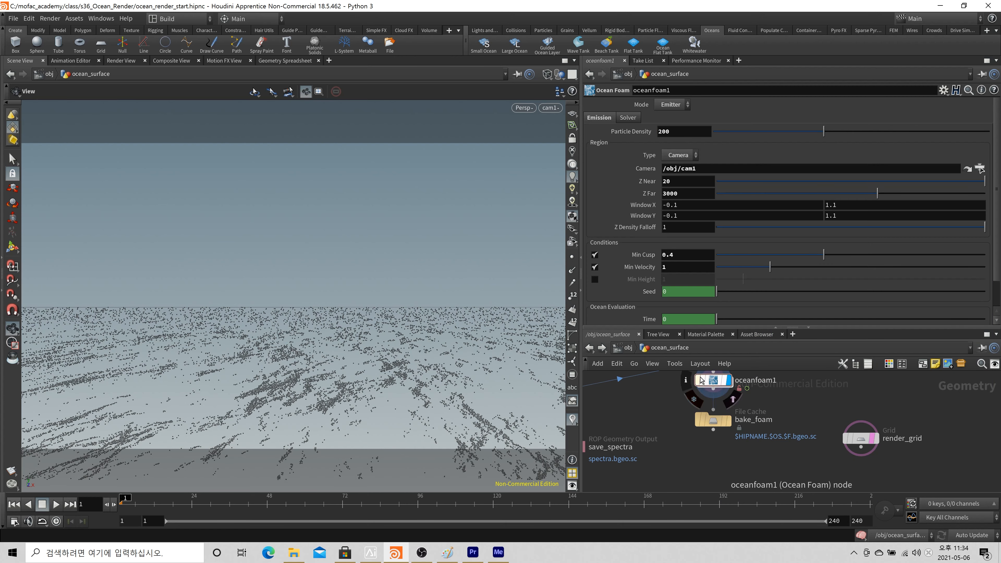
pyautogui.middleClick(700, 378)
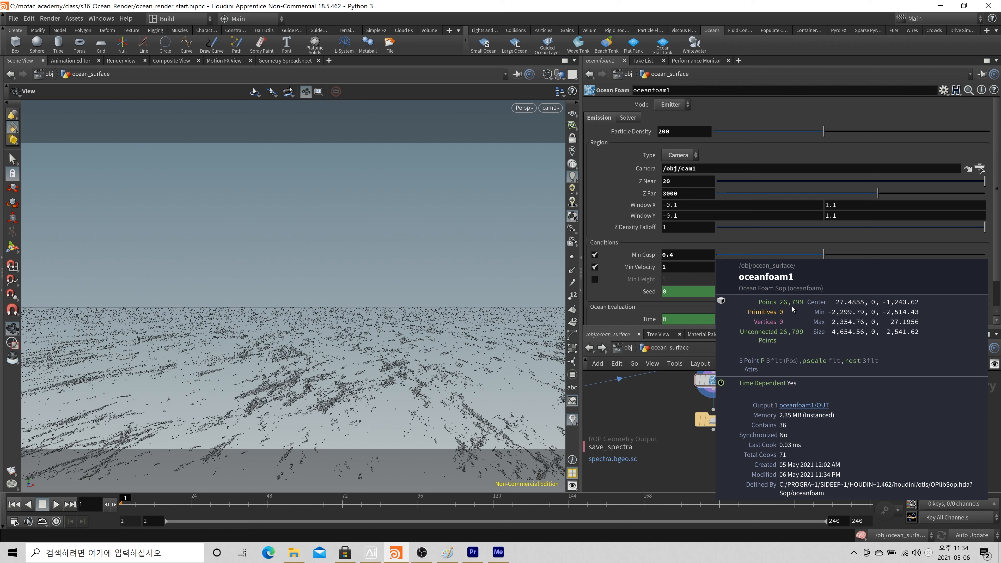
# - Restore the Particle Density of oceanfoam1 to 250 and check the node's info
pyautogui.doubleClick(663, 131)
pyautogui.write('250')
pyautogui.press('Tab')
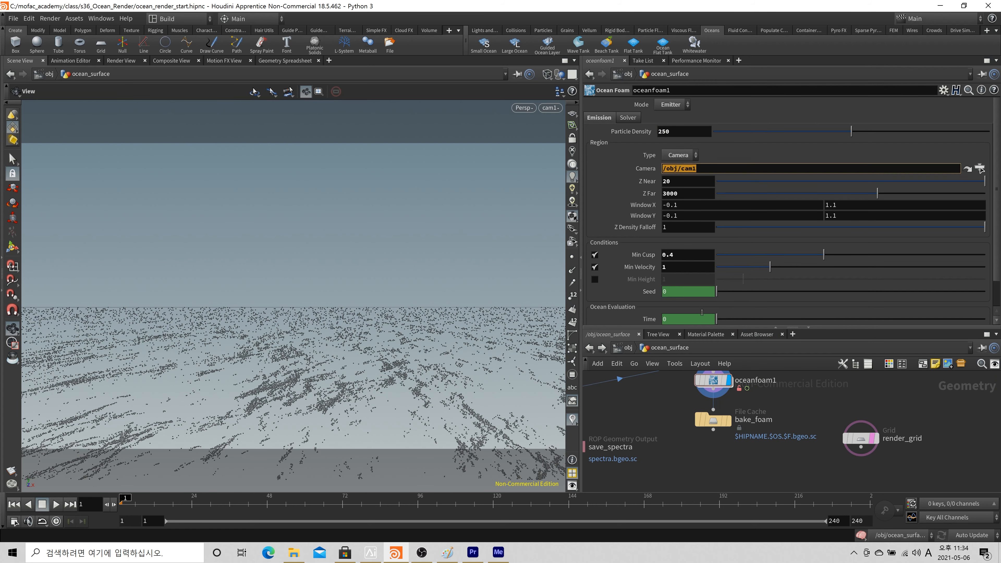
pyautogui.middleClick(713, 385)
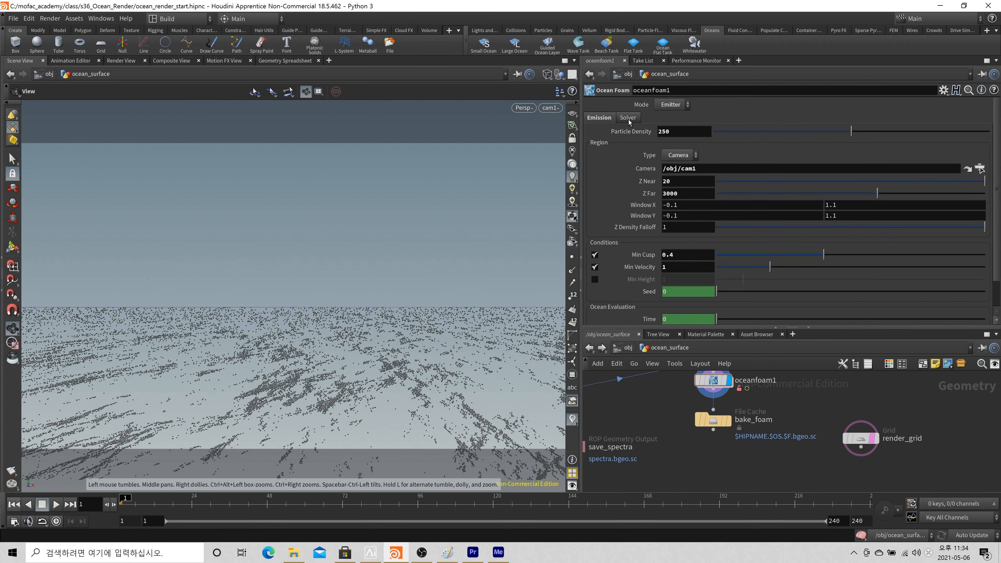
# - Switch the mode of oceanfoam1 to Solver and turn off Preserve Foam in its solver settings
pyautogui.click(672, 104)
pyautogui.click(662, 131)
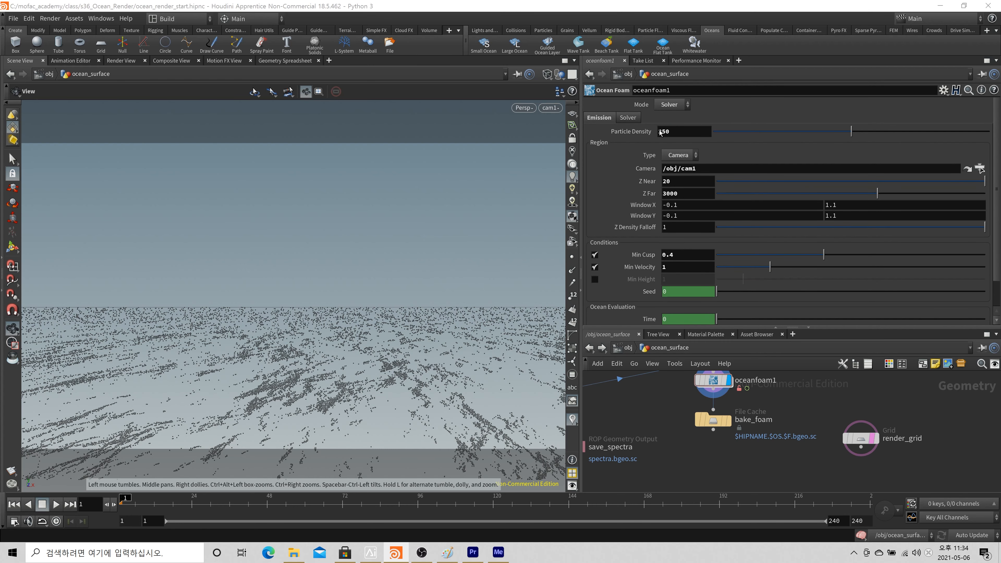
pyautogui.click(629, 119)
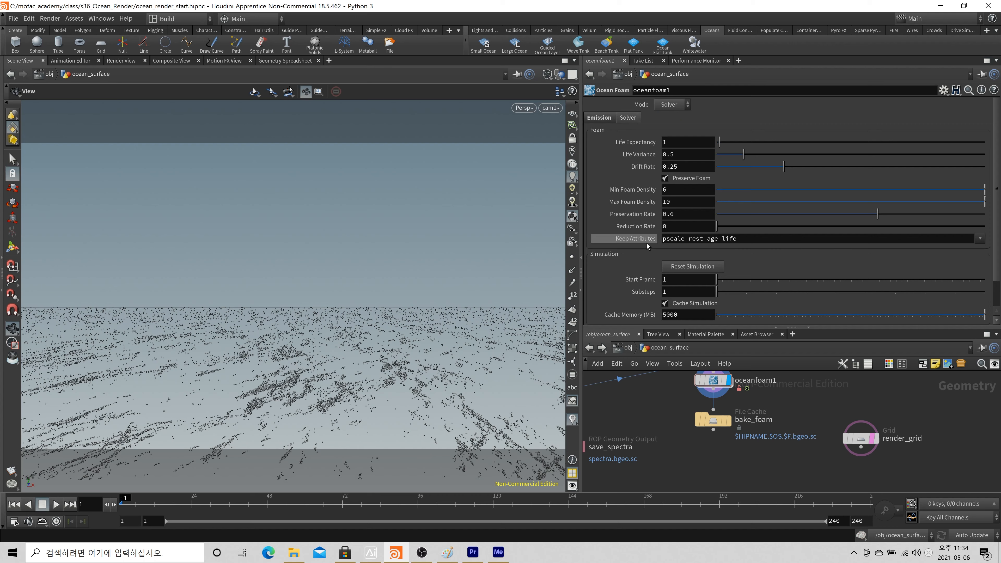
pyautogui.scroll(-2, 649, 248)
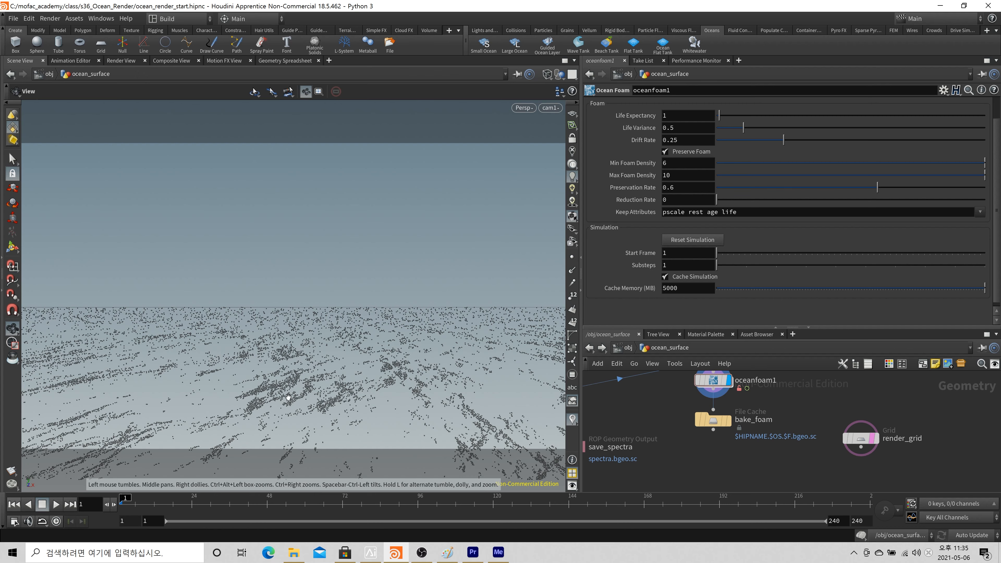
pyautogui.click(693, 152)
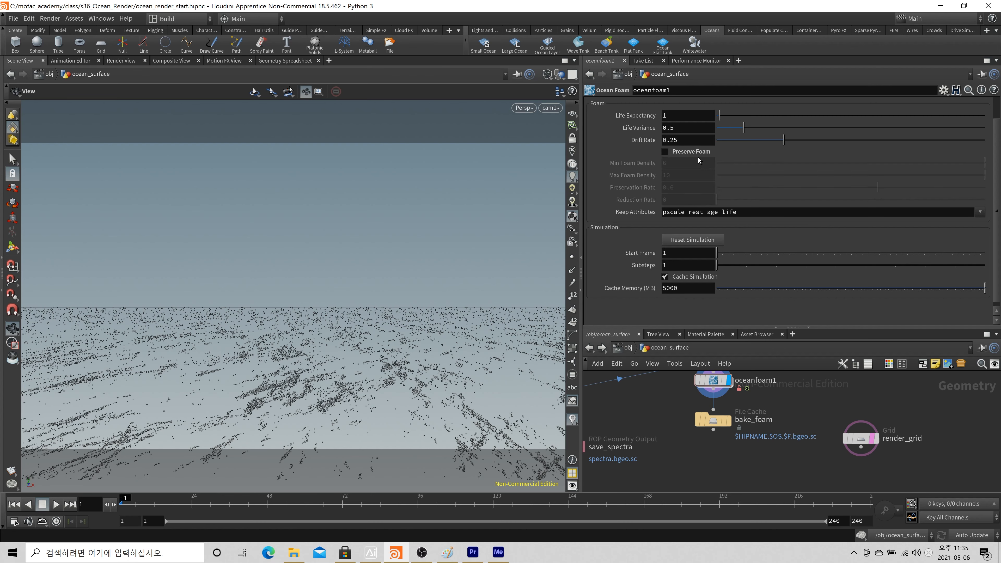
# - Set the simulation start frame to -100, inspect the simulated foam from outside the camera, and return to the cam1 view
pyautogui.click(680, 253)
pyautogui.write('-100')
pyautogui.press('Return')
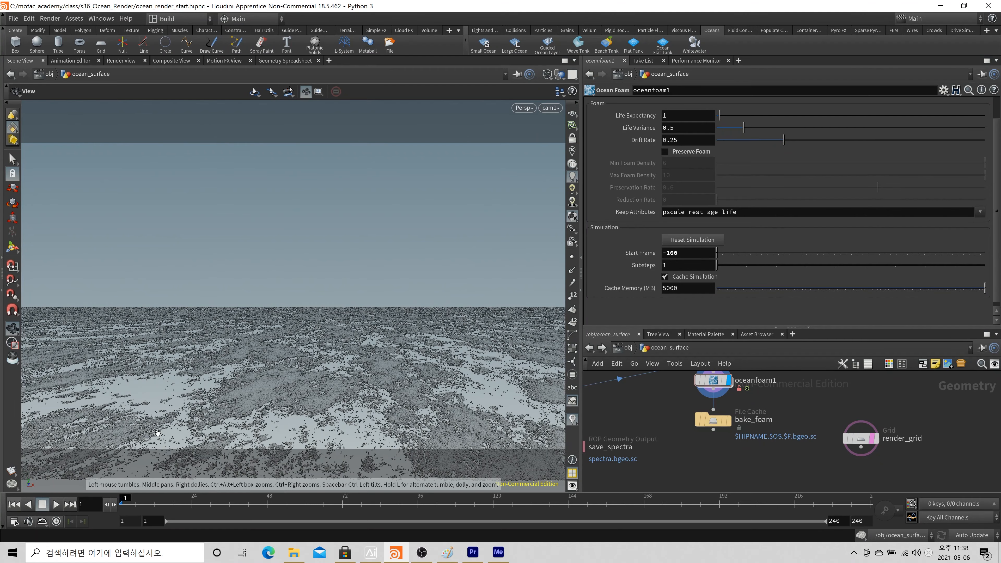
pyautogui.moveTo(299, 372); pyautogui.dragTo(449, 359)
pyautogui.click(547, 108)
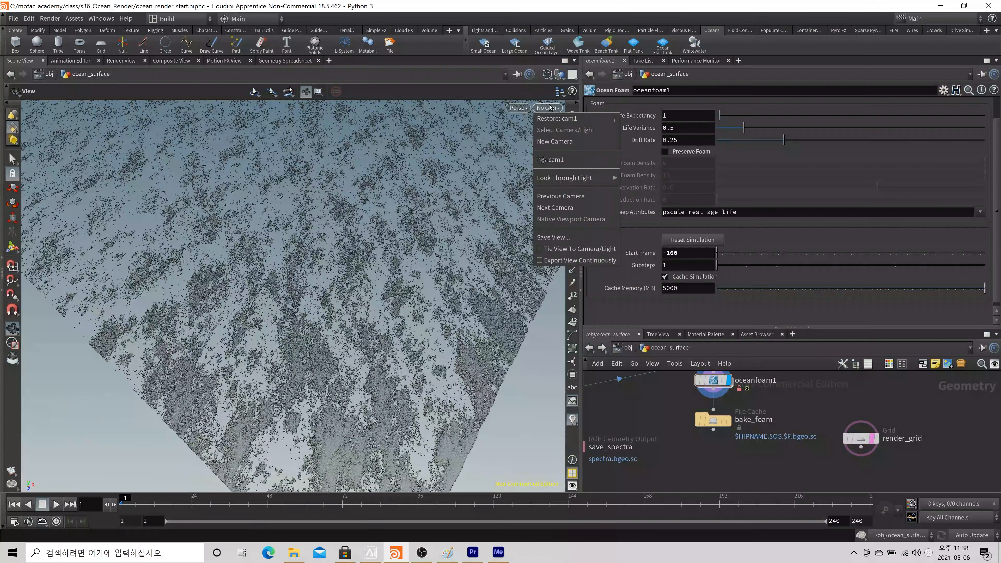
pyautogui.click(586, 157)
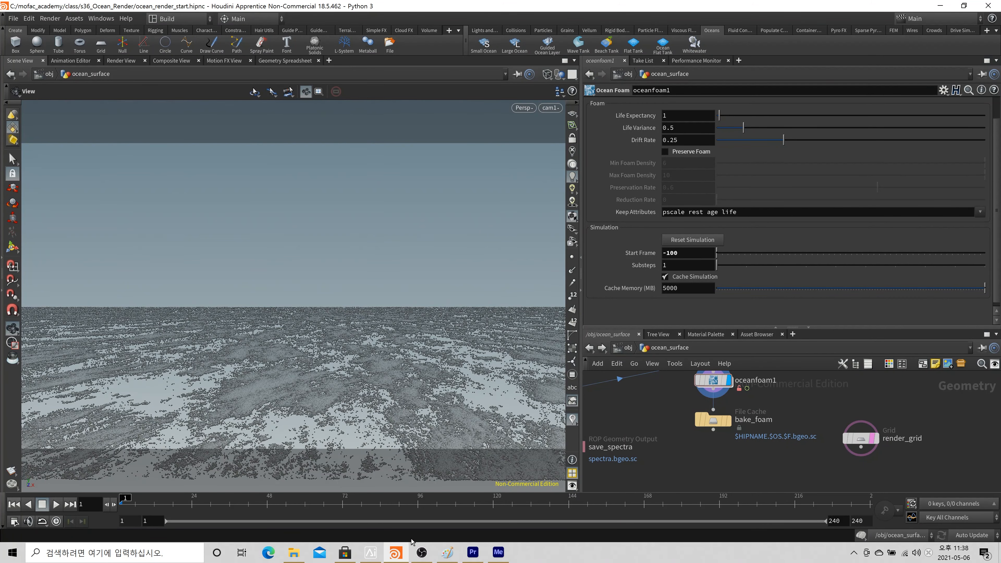
# - Switch to Paint and start a blank picture without saving the existing sketch
pyautogui.click(447, 552)
pyautogui.click(53, 98)
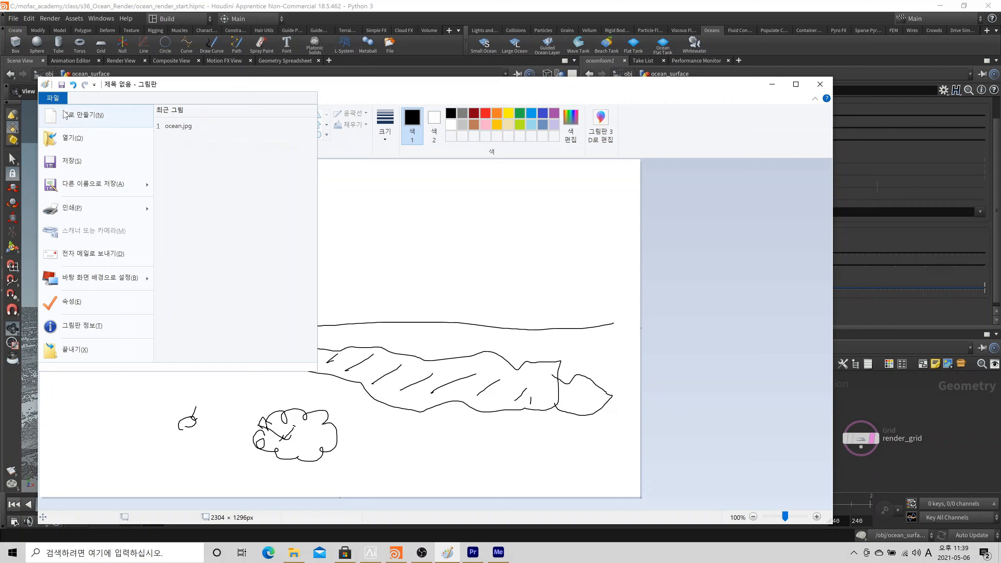
pyautogui.click(77, 114)
pyautogui.click(448, 309)
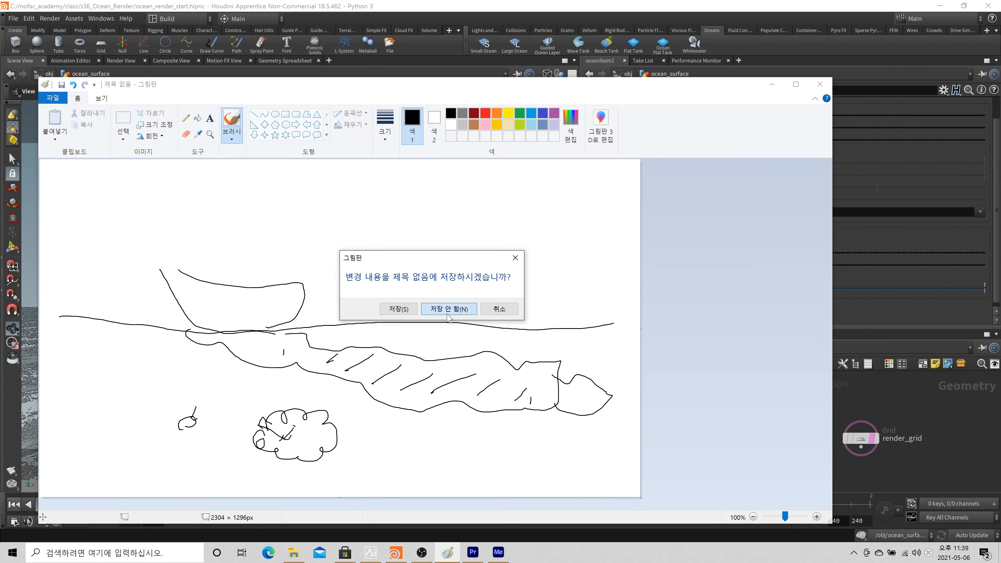
# - Sketch a peaked wave with up and down arrows and a curling wave with spray above it, and return to Houdini
pyautogui.moveTo(168, 333)
pyautogui.mouseDown()
pyautogui.moveTo(248, 324)
pyautogui.moveTo(302, 302)
pyautogui.moveTo(350, 331)
pyautogui.moveTo(304, 320)
pyautogui.mouseUp()
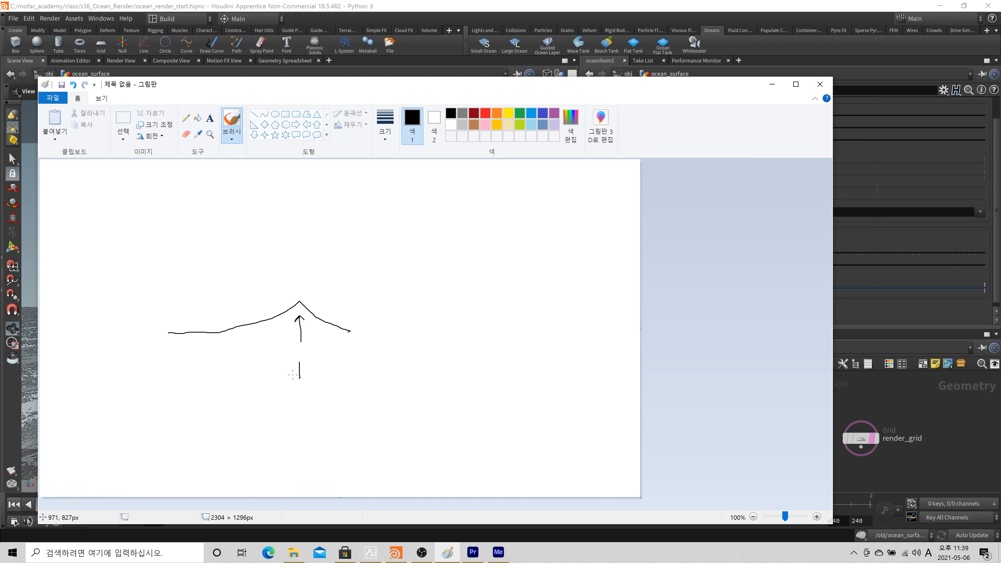
pyautogui.moveTo(293, 374); pyautogui.dragTo(304, 374)
pyautogui.moveTo(273, 258)
pyautogui.mouseDown()
pyautogui.moveTo(329, 257)
pyautogui.moveTo(412, 227)
pyautogui.moveTo(432, 247)
pyautogui.moveTo(422, 239)
pyautogui.moveTo(408, 254)
pyautogui.moveTo(500, 259)
pyautogui.mouseUp()
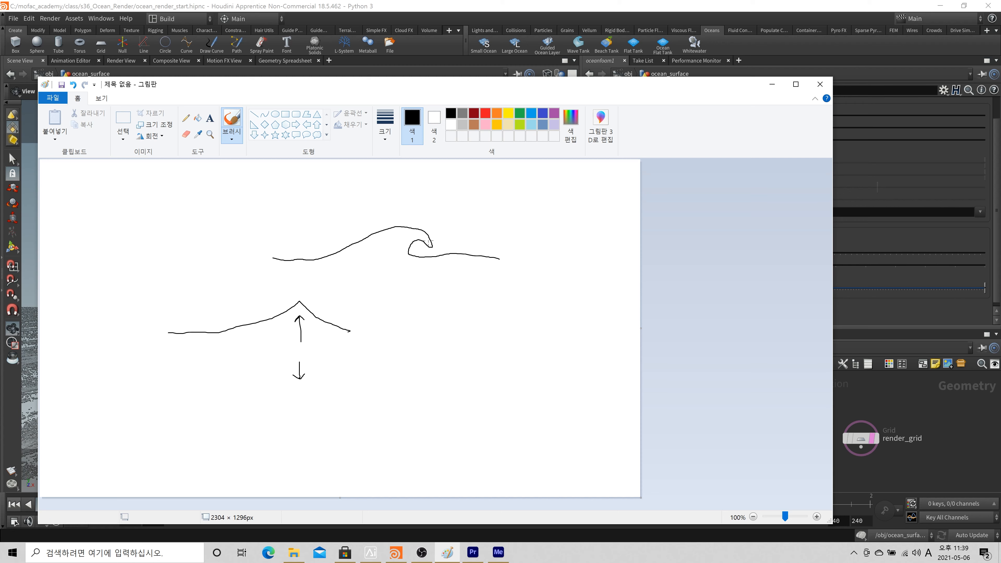
pyautogui.moveTo(428, 236); pyautogui.dragTo(440, 254)
pyautogui.moveTo(447, 251); pyautogui.dragTo(455, 249)
pyautogui.click(617, 6)
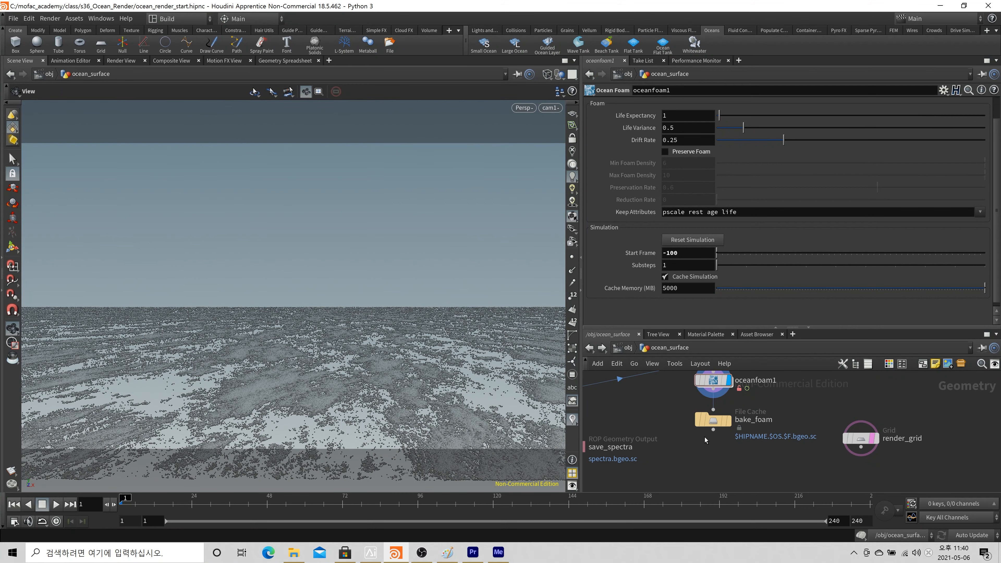
# - Set the geometry file of bake_foam to $HIP/geo/foam/foam.$F4.bgeo.sc and save the foam cache to disk
pyautogui.click(707, 421)
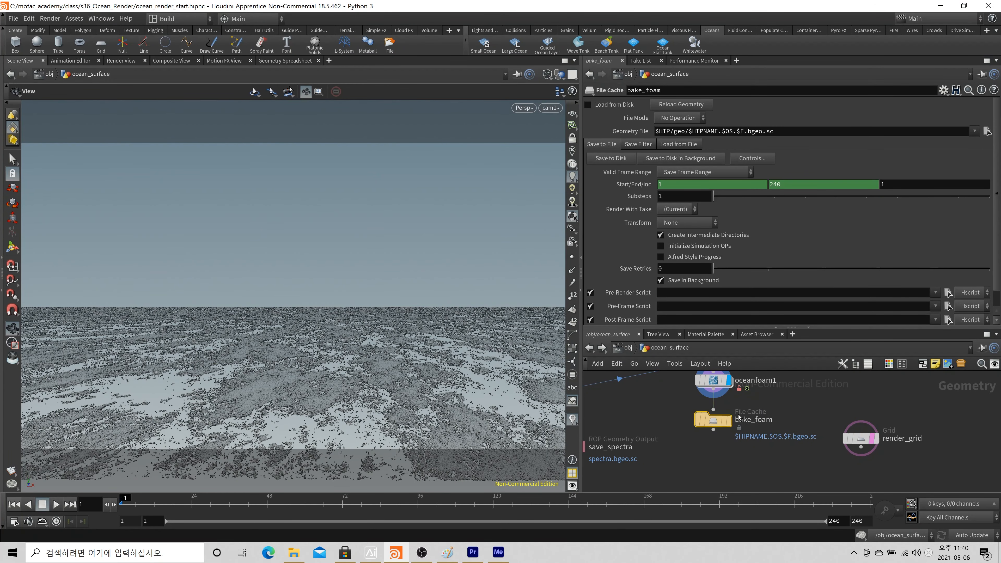
pyautogui.scroll(-3, 740, 421)
pyautogui.scroll(3, 740, 413)
pyautogui.moveTo(723, 421); pyautogui.dragTo(724, 431)
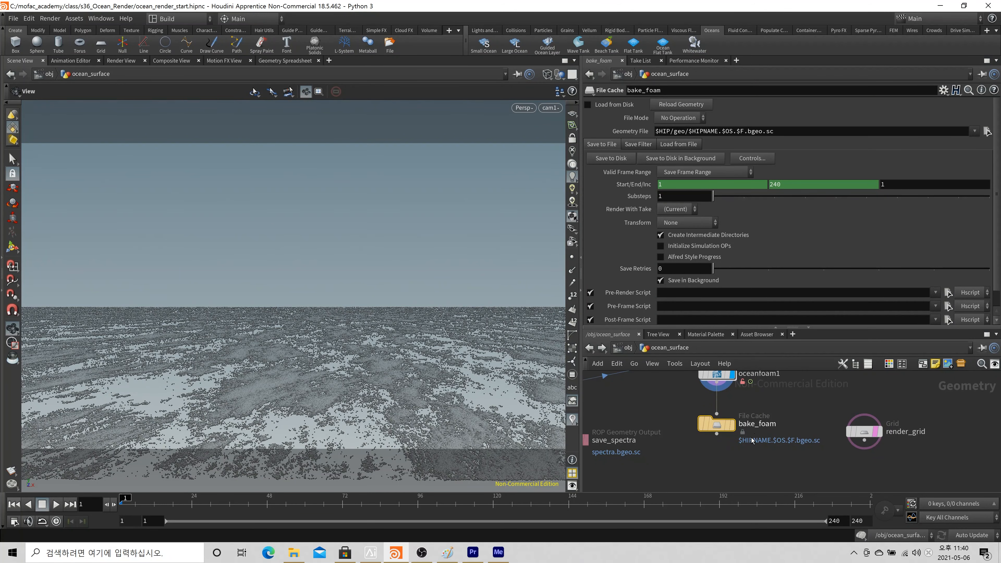
pyautogui.moveTo(688, 132); pyautogui.dragTo(722, 133)
pyautogui.press('BackSpace')
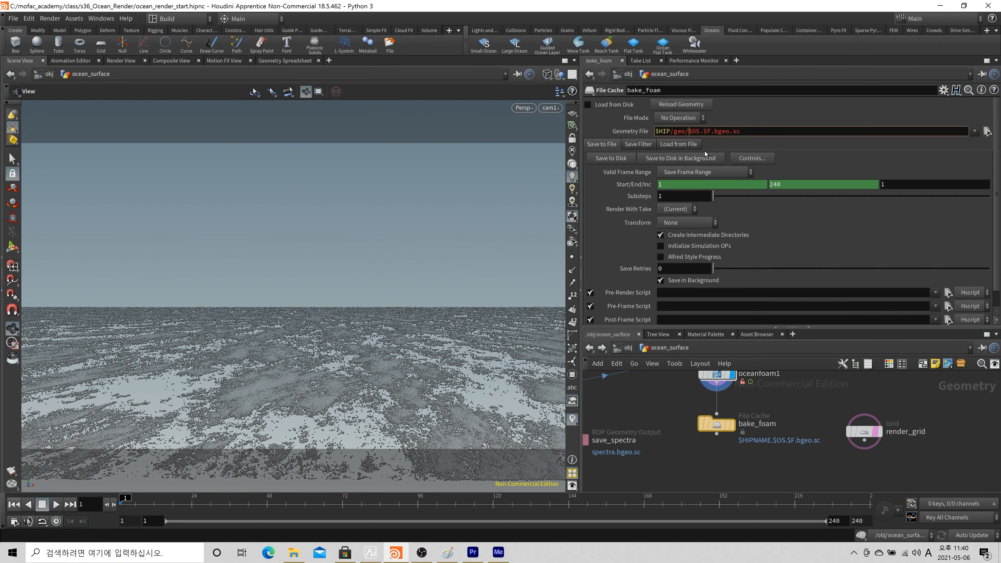
pyautogui.write('foam/')
pyautogui.press('Delete')
pyautogui.press('BackSpace')
pyautogui.press('BackSpace')
pyautogui.write('foam')
pyautogui.press('Right')
pyautogui.press('Right')
pyautogui.press('Right')
pyautogui.write('4')
pyautogui.press('Return')
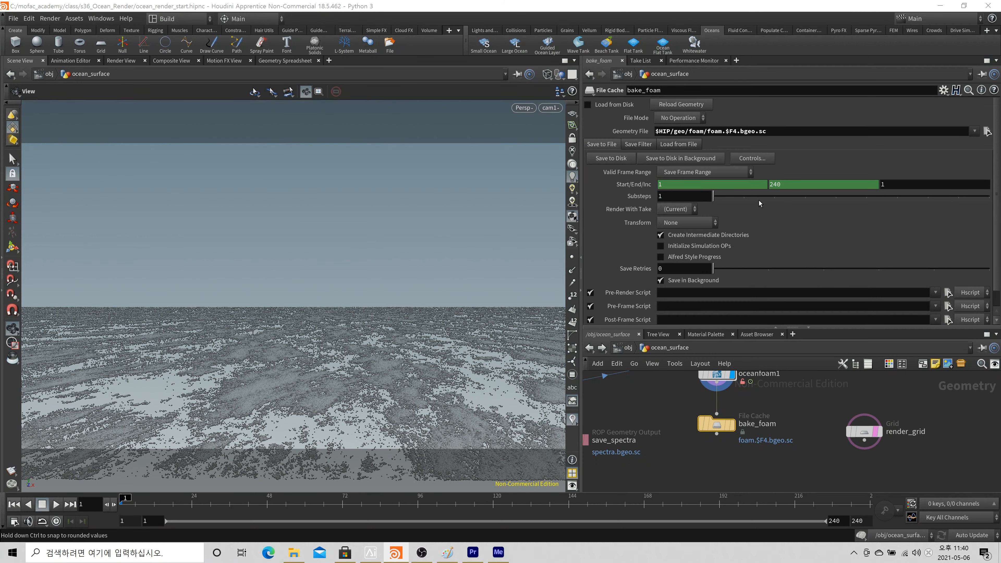
pyautogui.click(619, 159)
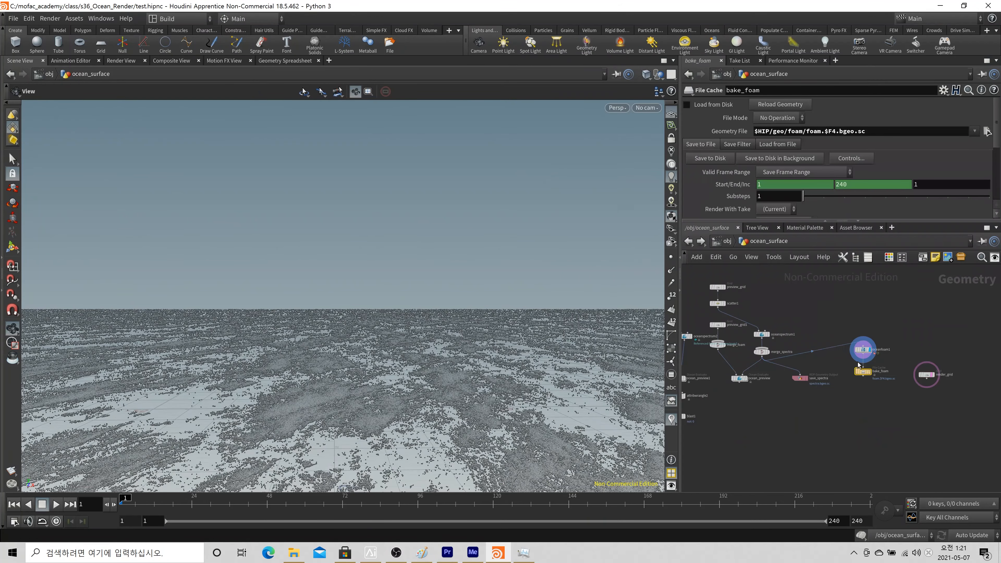
# - Turn on Load from Disk for bake_foam and display that node in the scene
pyautogui.click(686, 104)
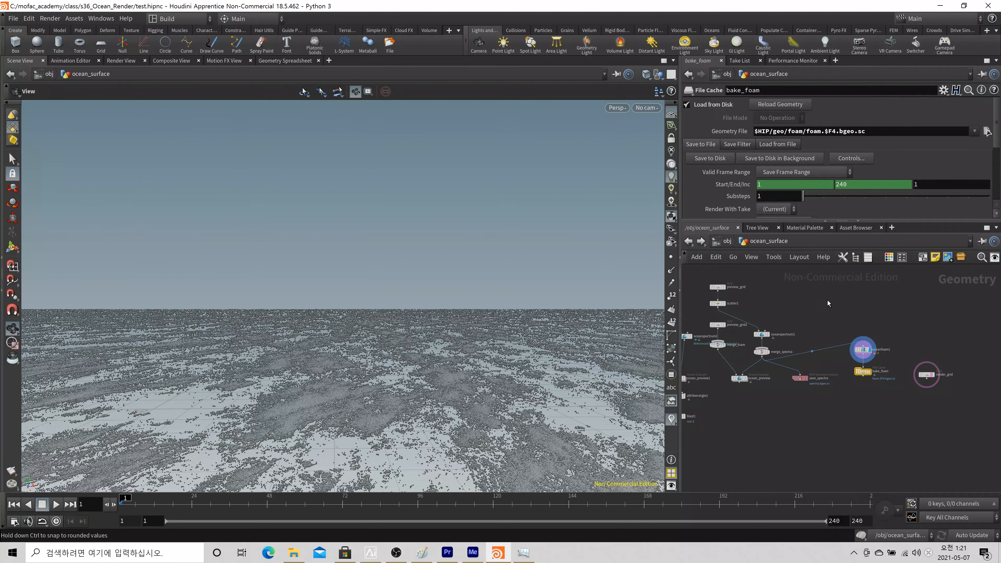
pyautogui.scroll(2, 894, 376)
pyautogui.click(860, 370)
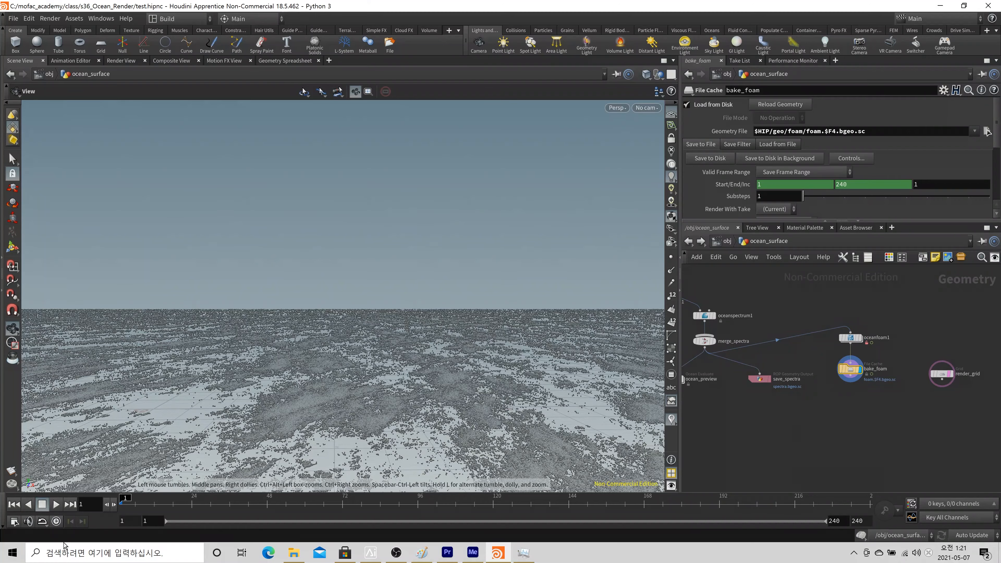
pyautogui.moveTo(120, 503)
pyautogui.mouseDown()
pyautogui.moveTo(174, 509)
pyautogui.moveTo(122, 512)
pyautogui.mouseUp()
pyautogui.moveTo(956, 378)
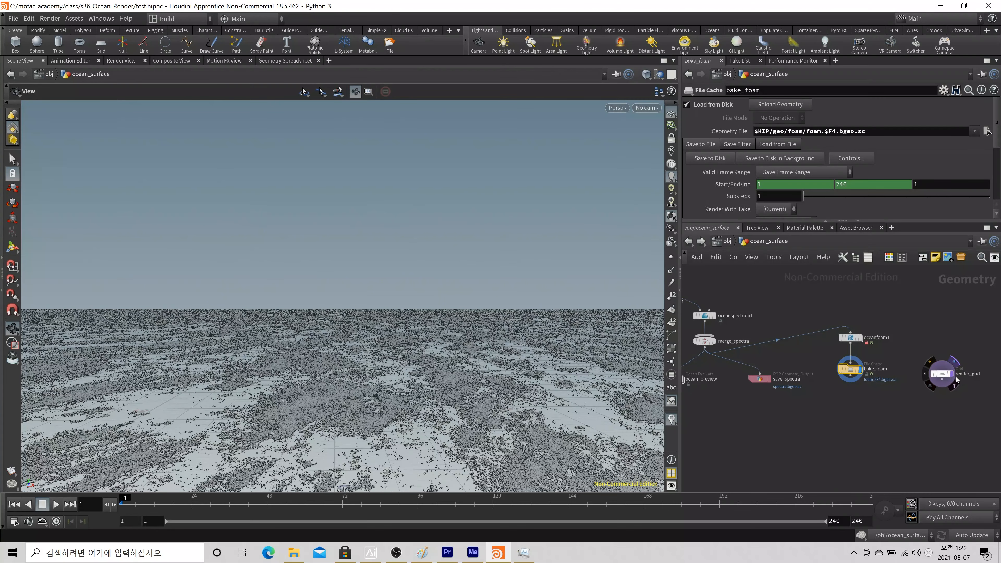
# - Go by way of the out network to the mat network and show the Foam parameters of the oceansurface material
pyautogui.press('u')
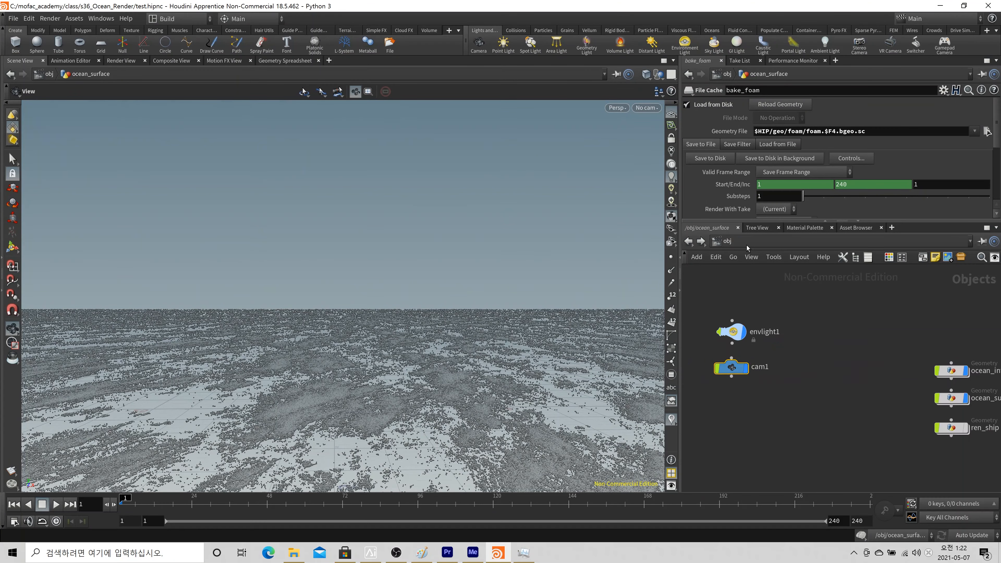
pyautogui.click(746, 244)
pyautogui.click(778, 310)
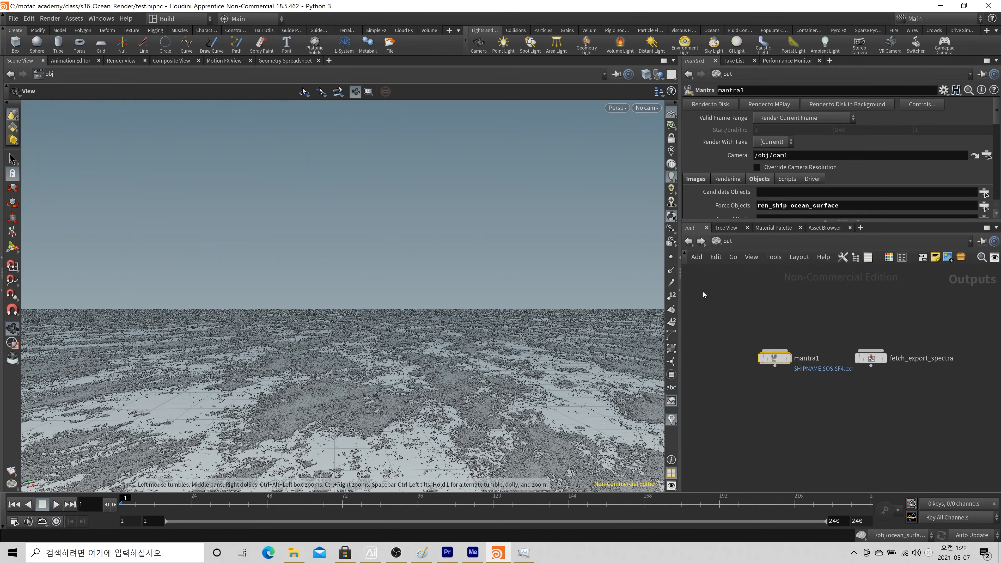
pyautogui.click(775, 241)
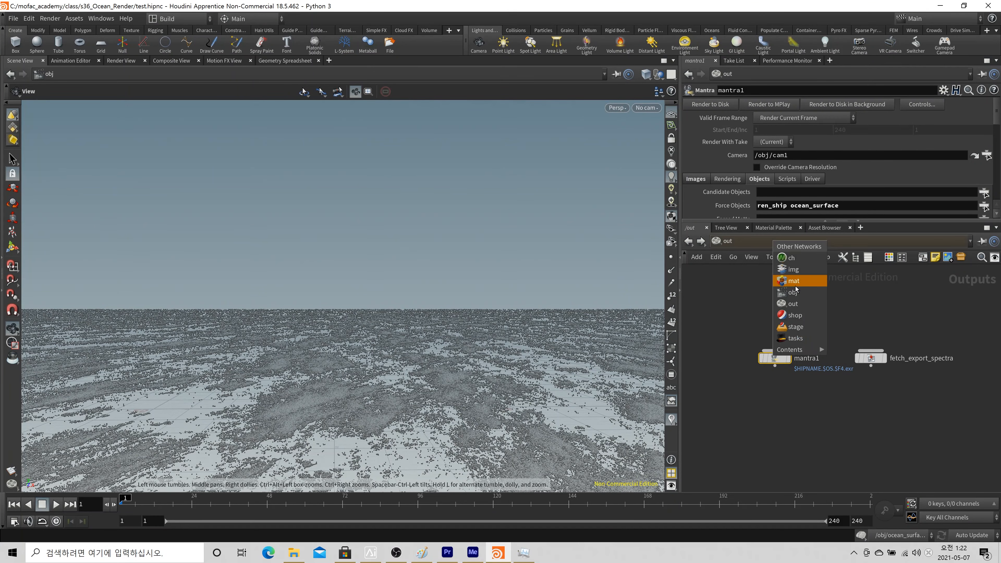
pyautogui.click(794, 281)
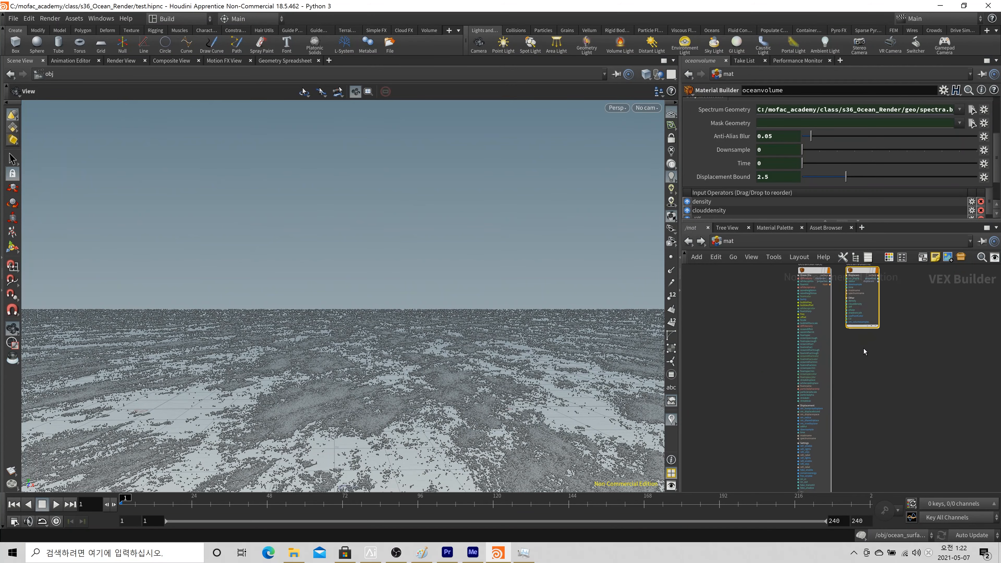
pyautogui.moveTo(761, 354); pyautogui.dragTo(800, 376)
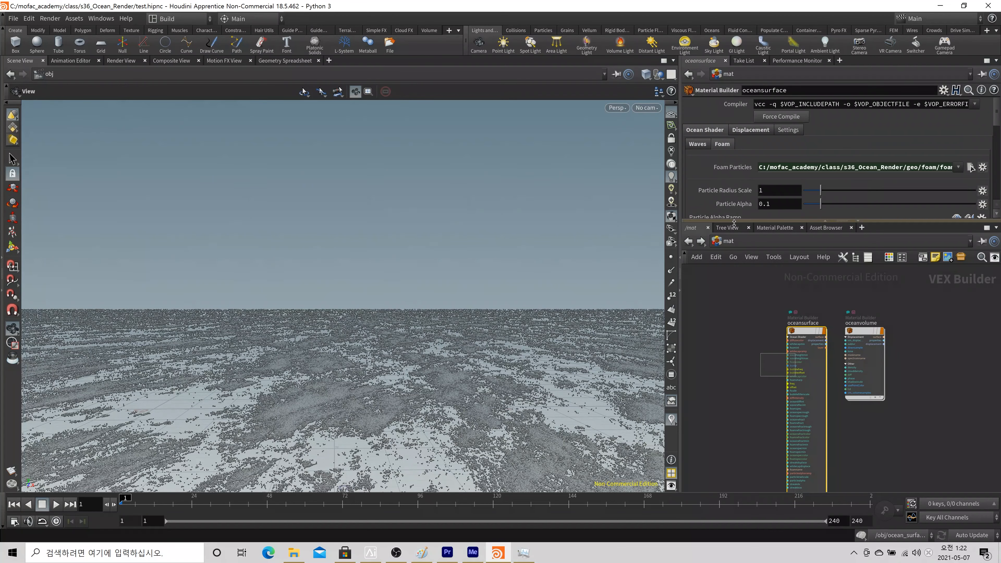
pyautogui.moveTo(734, 221); pyautogui.dragTo(734, 374)
pyautogui.click(701, 145)
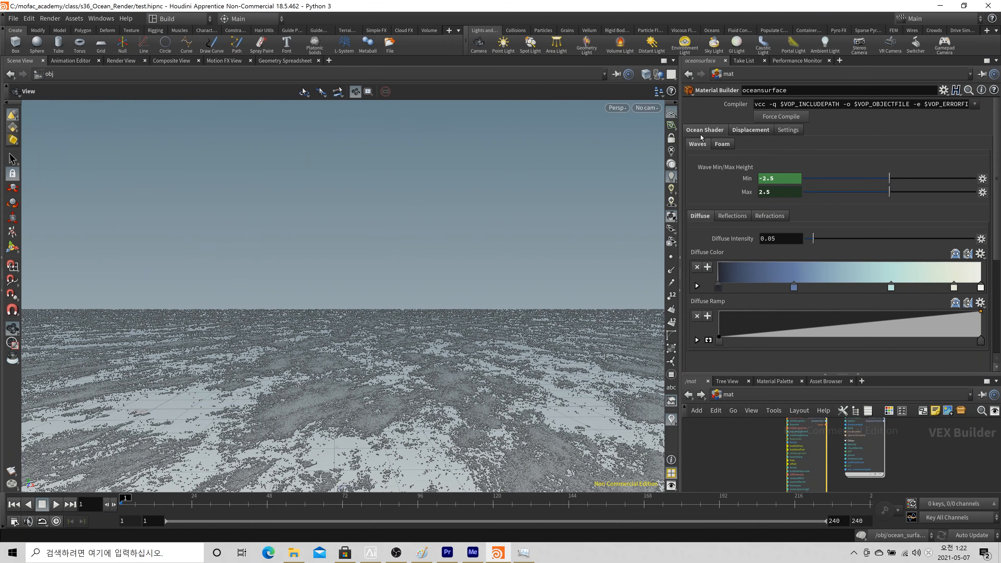
pyautogui.click(722, 145)
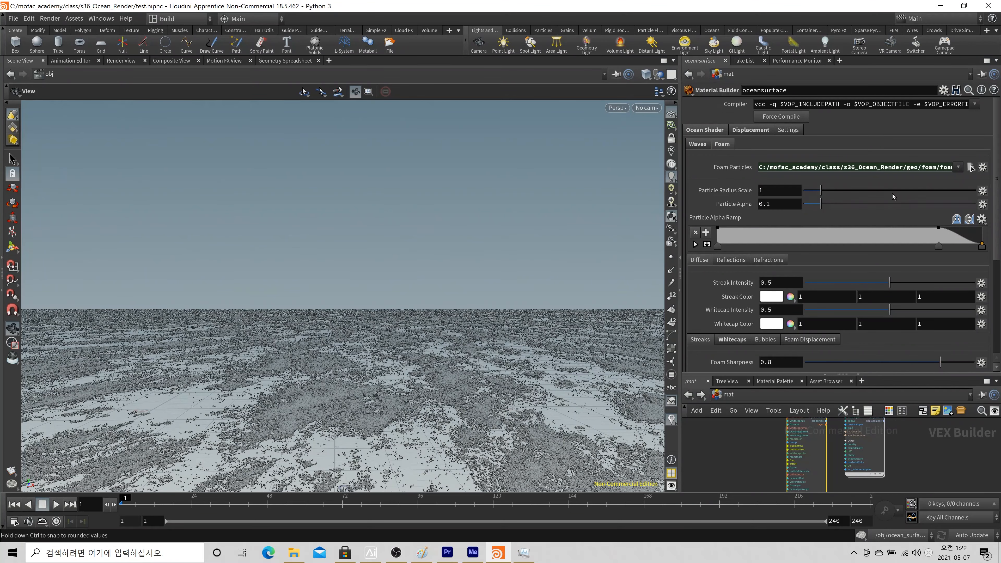
# - Examine the Foam Particles file path and the Streaks, Whitecaps and Bubbles settings of the oceansurface material
pyautogui.moveTo(995, 253); pyautogui.dragTo(997, 199)
pyautogui.moveTo(785, 169); pyautogui.dragTo(965, 181)
pyautogui.click(933, 169)
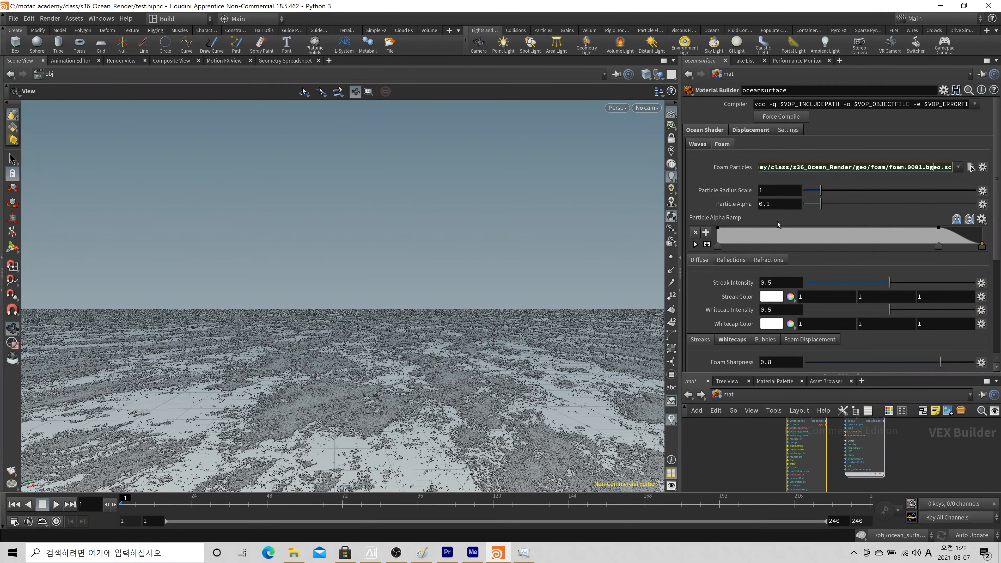
pyautogui.scroll(-3, 997, 300)
pyautogui.moveTo(997, 300); pyautogui.dragTo(997, 304)
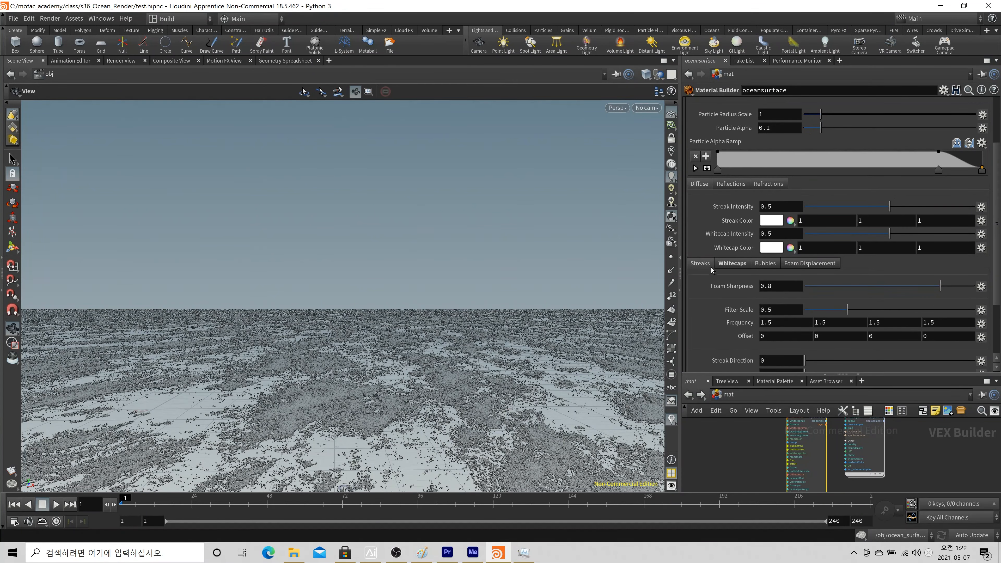
pyautogui.click(742, 263)
pyautogui.click(770, 263)
pyautogui.click(785, 265)
pyautogui.click(704, 264)
pyautogui.scroll(3, 898, 323)
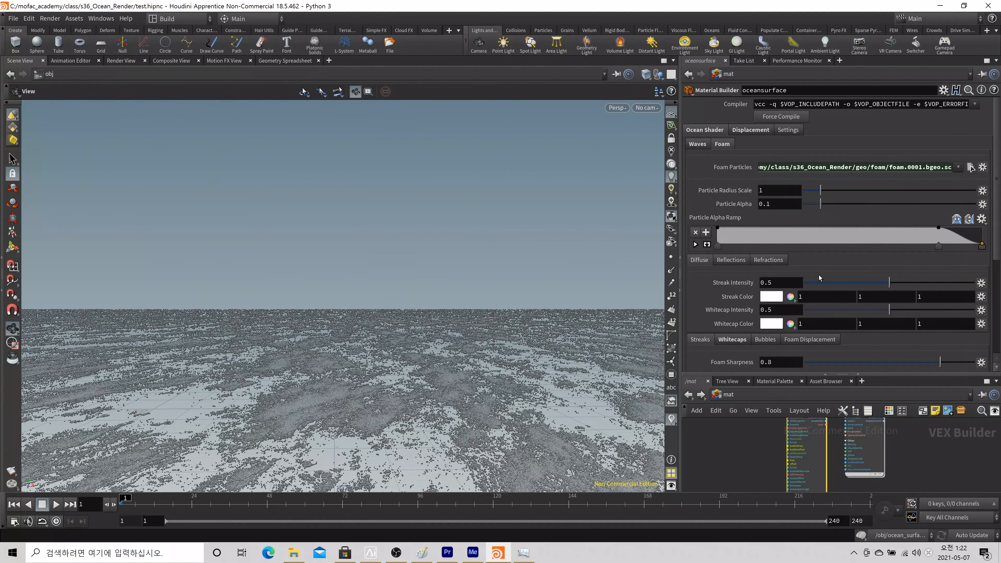
# - Give the material network more room and check the mantra1 image in the Render View before returning to the scene
pyautogui.moveTo(814, 374); pyautogui.dragTo(814, 345)
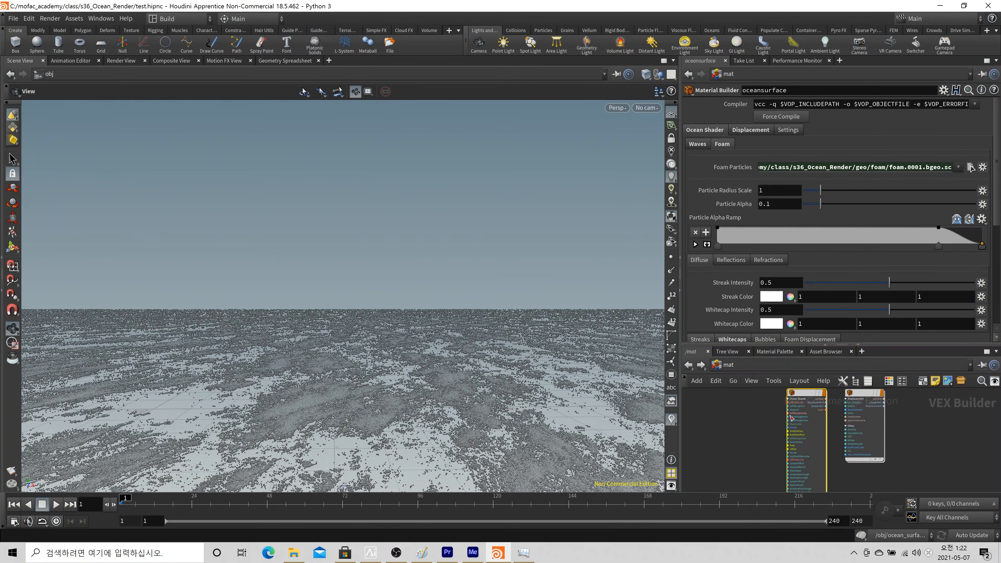
pyautogui.moveTo(790, 416); pyautogui.dragTo(782, 428, button='middle')
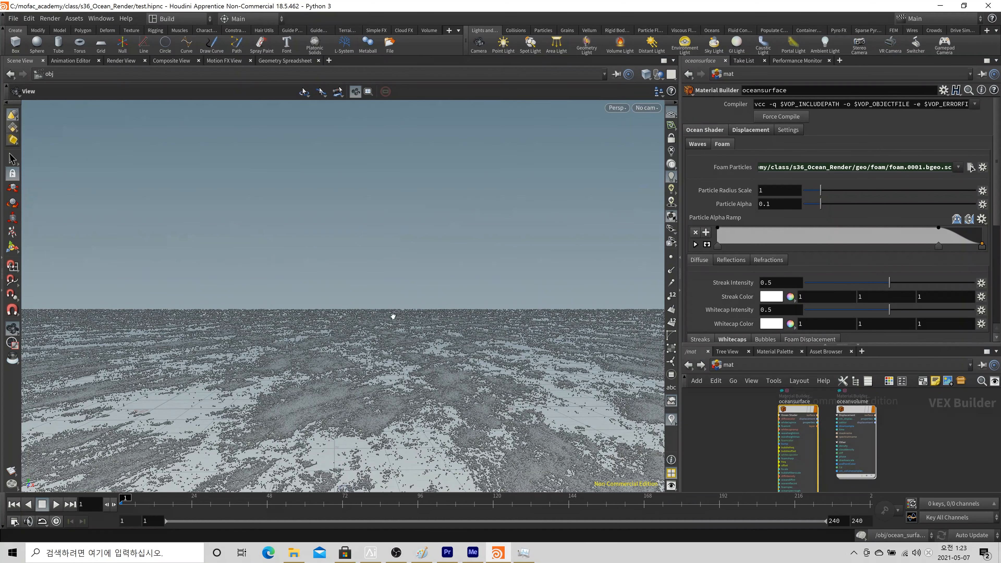
pyautogui.click(135, 63)
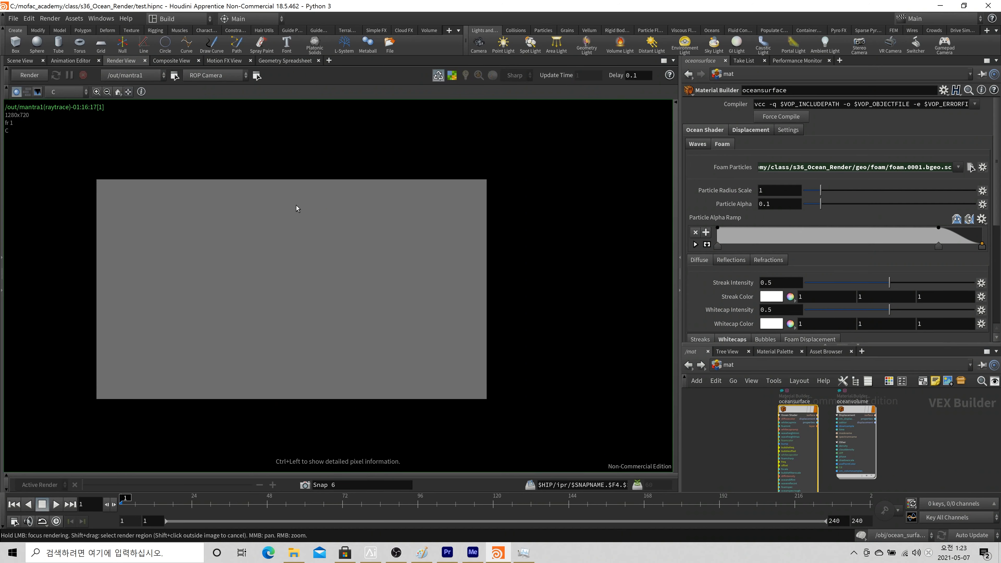
pyautogui.click(20, 60)
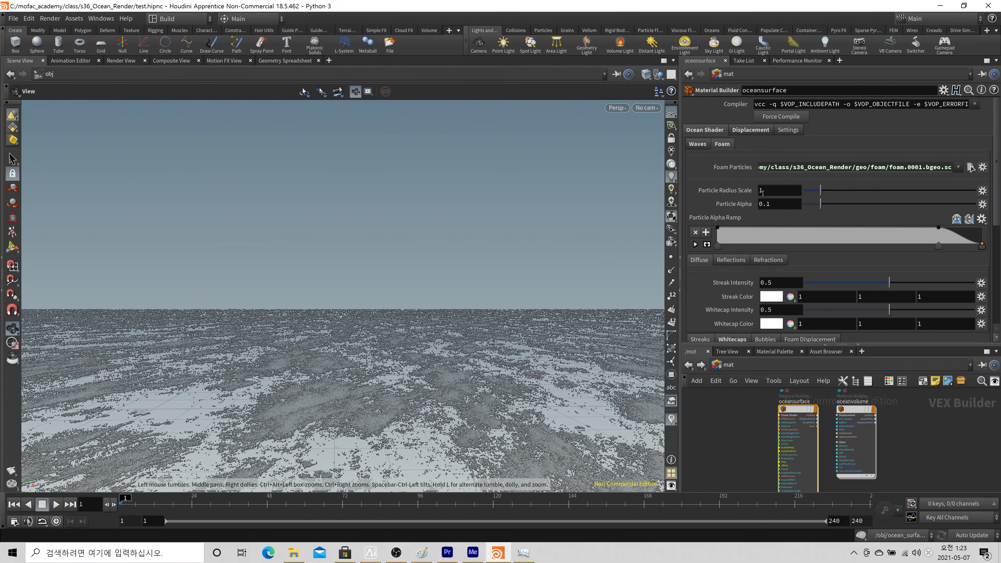
# - Set the Downsample value in the oceansurface displacement settings to 2
pyautogui.click(754, 132)
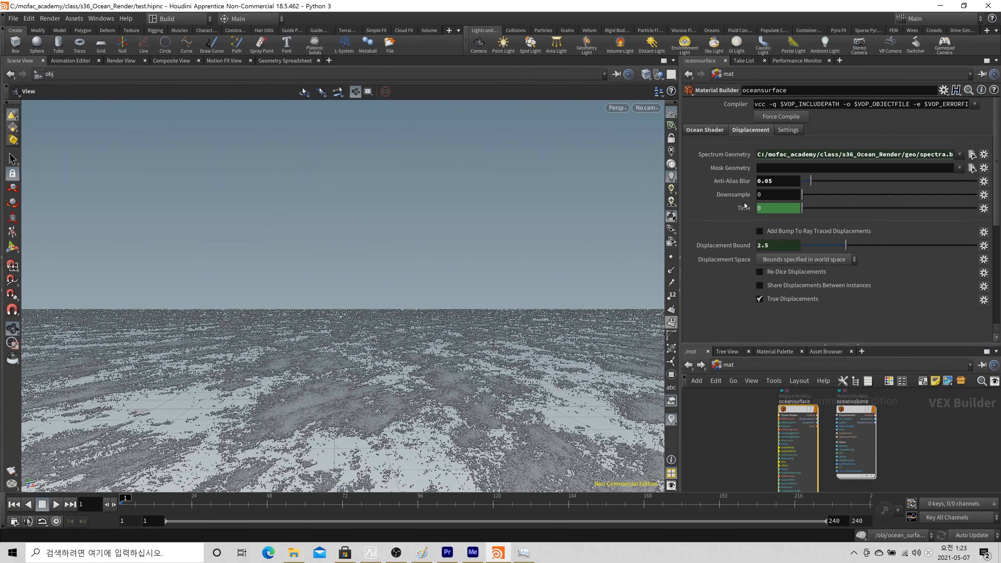
pyautogui.click(775, 194)
pyautogui.write('2')
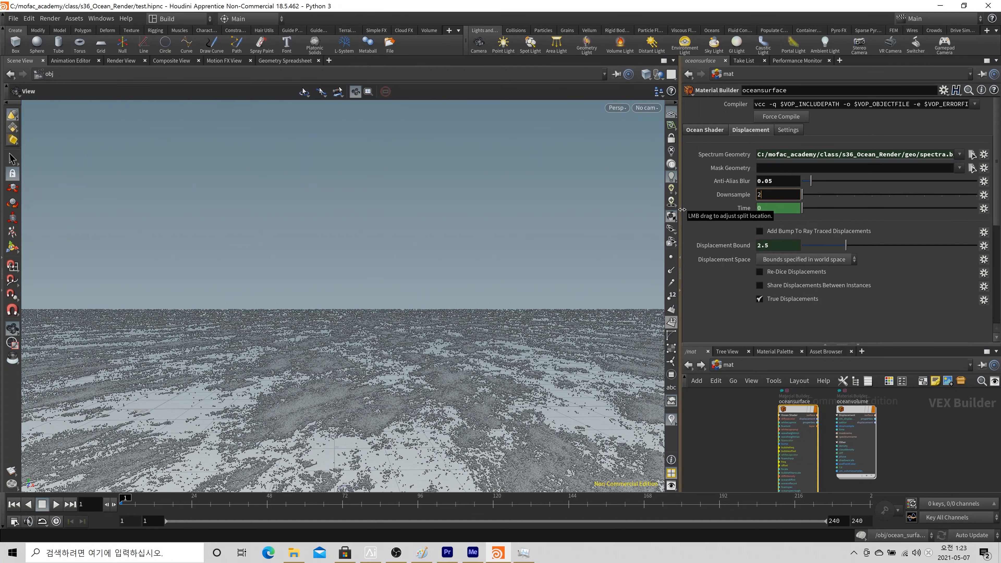
pyautogui.press('Return')
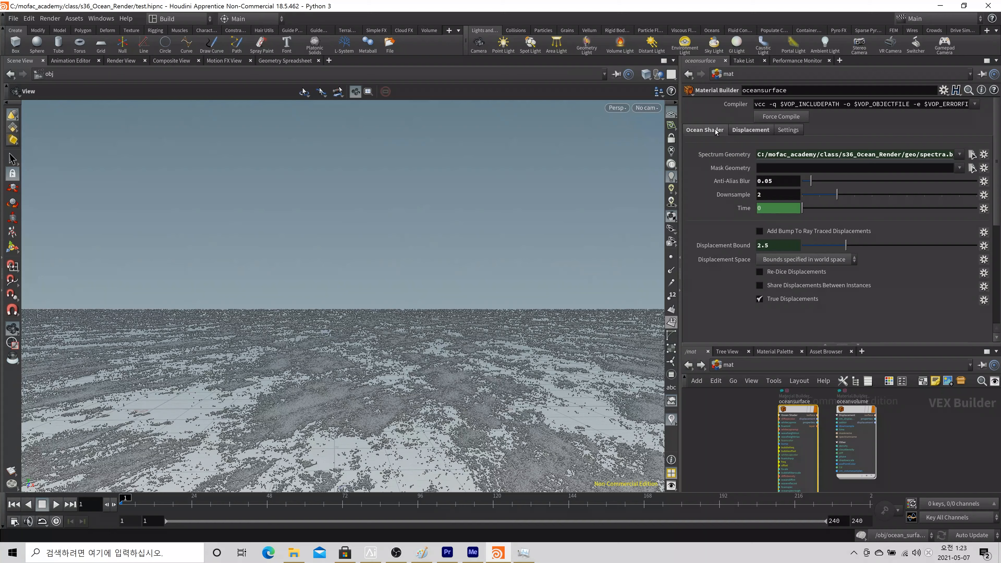
pyautogui.click(705, 130)
# - Open the Render View, mark a render region over the lower-right part of the mantra1 image and disable preview rendering
pyautogui.click(121, 61)
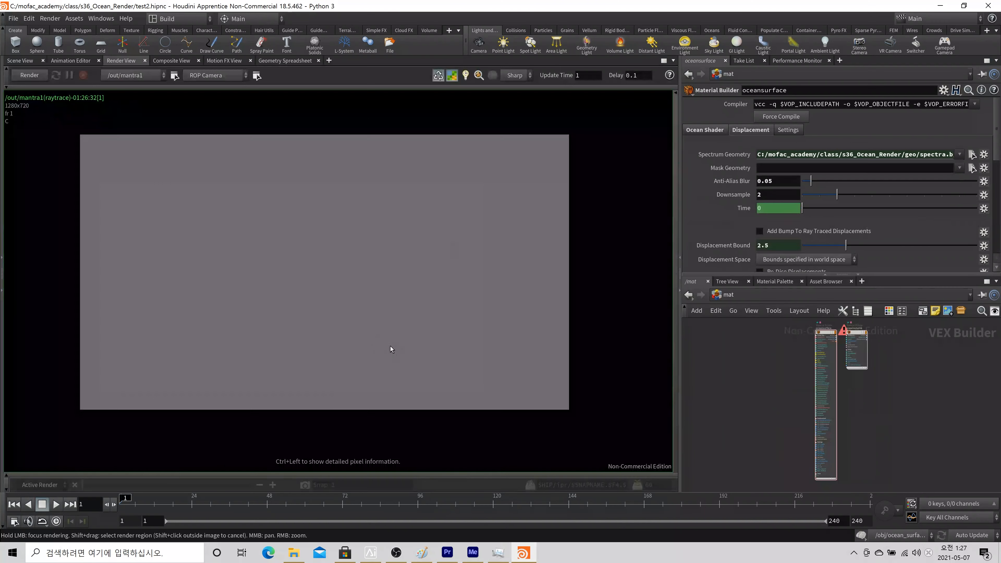
pyautogui.keyDown('shift'); pyautogui.moveTo(343, 313); pyautogui.dragTo(556, 398); pyautogui.keyUp('shift')
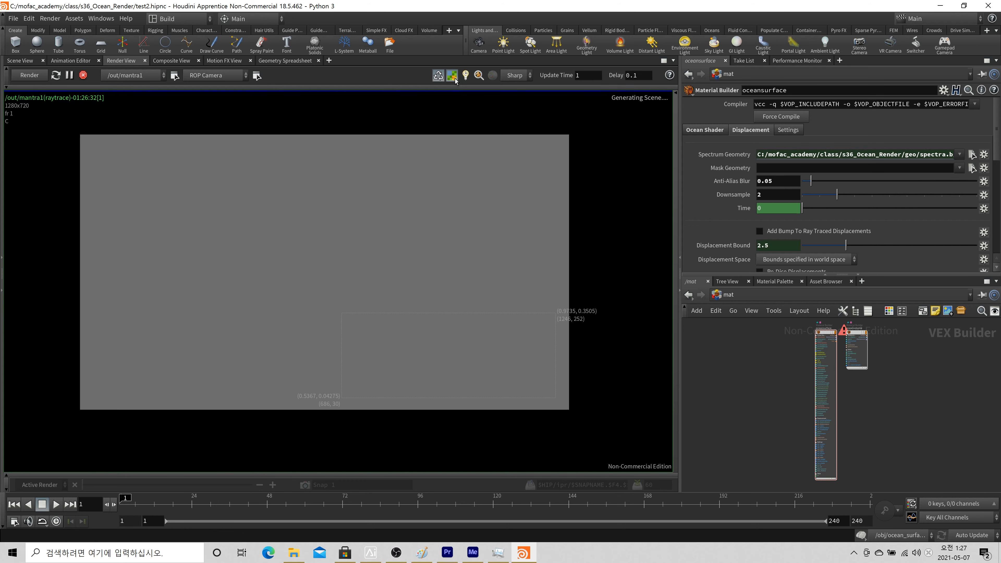
pyautogui.scroll(1, 508, 297)
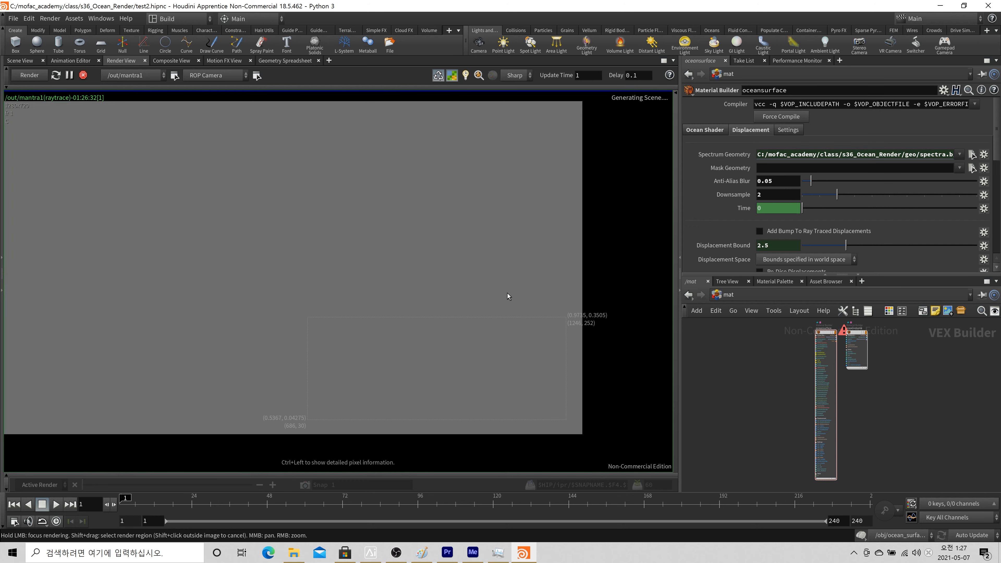
pyautogui.scroll(-1, 508, 297)
pyautogui.moveTo(511, 295); pyautogui.dragTo(577, 315, button='middle')
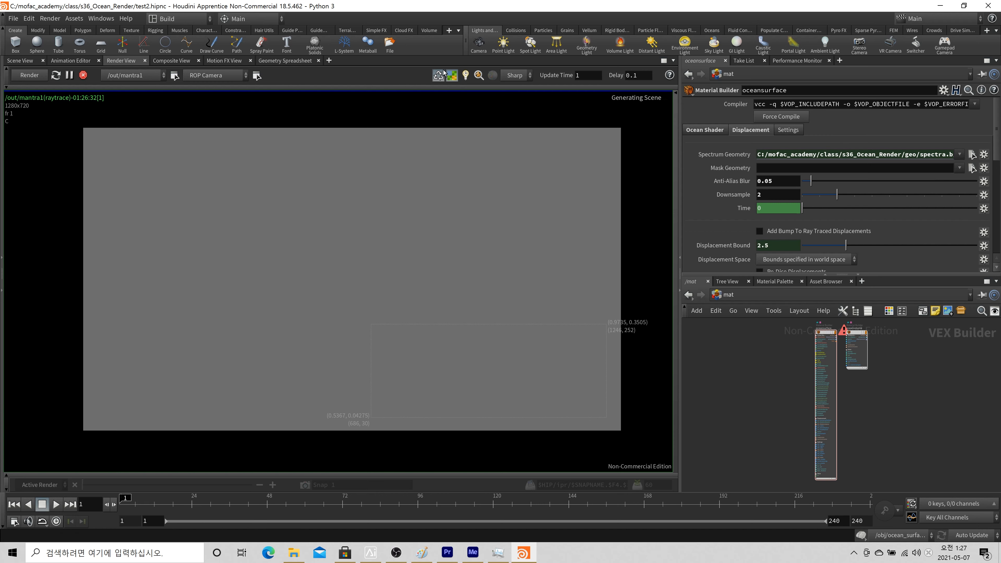
pyautogui.click(452, 78)
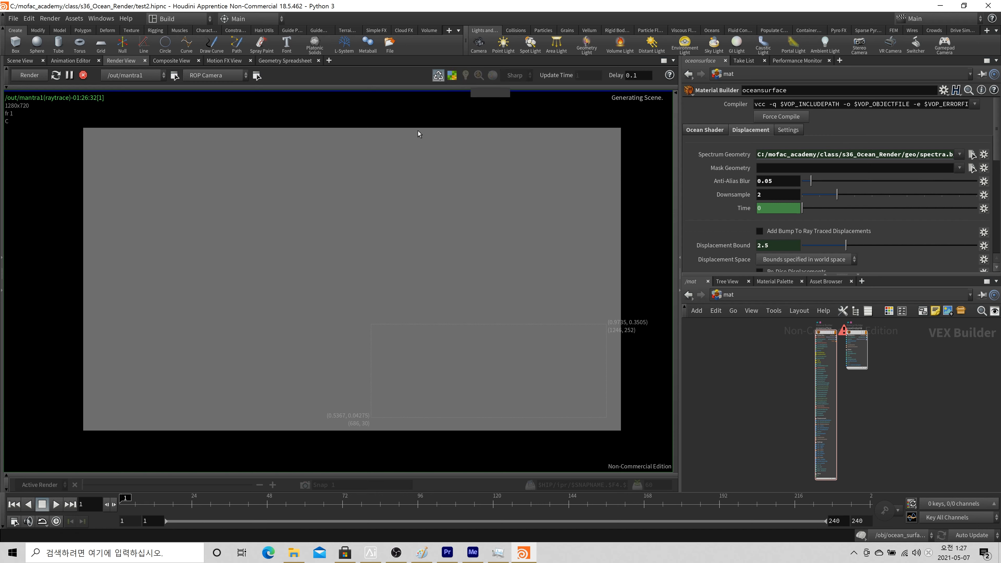
# - Render the marked region of mantra1 and check the foamy wave crests in the image up close
pyautogui.click(40, 75)
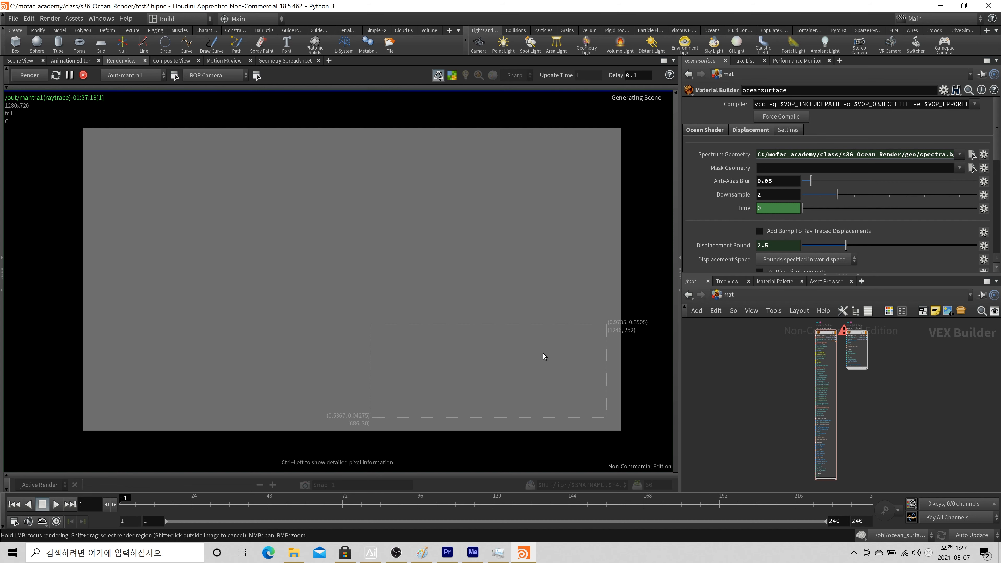
pyautogui.click(708, 131)
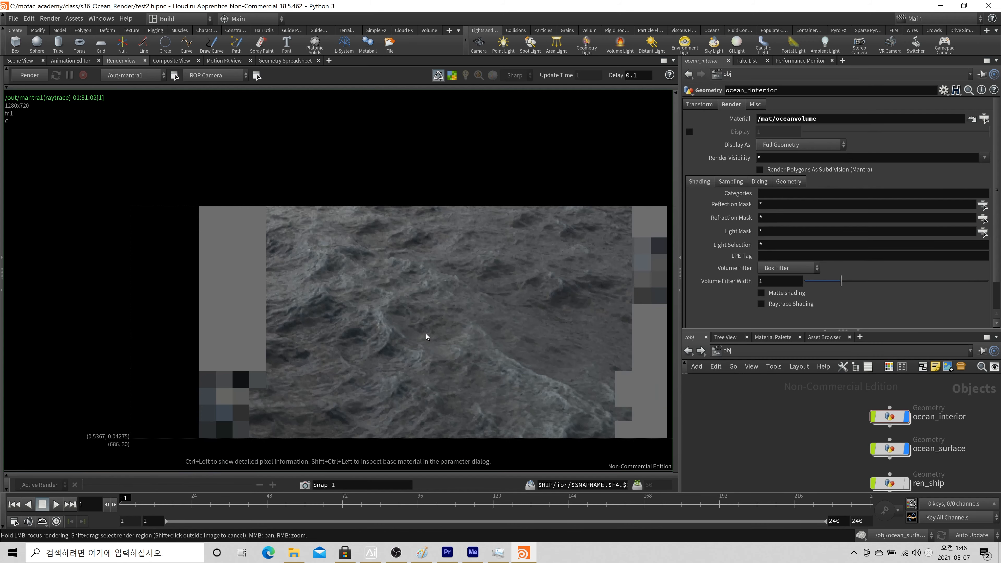
pyautogui.scroll(2, 593, 380)
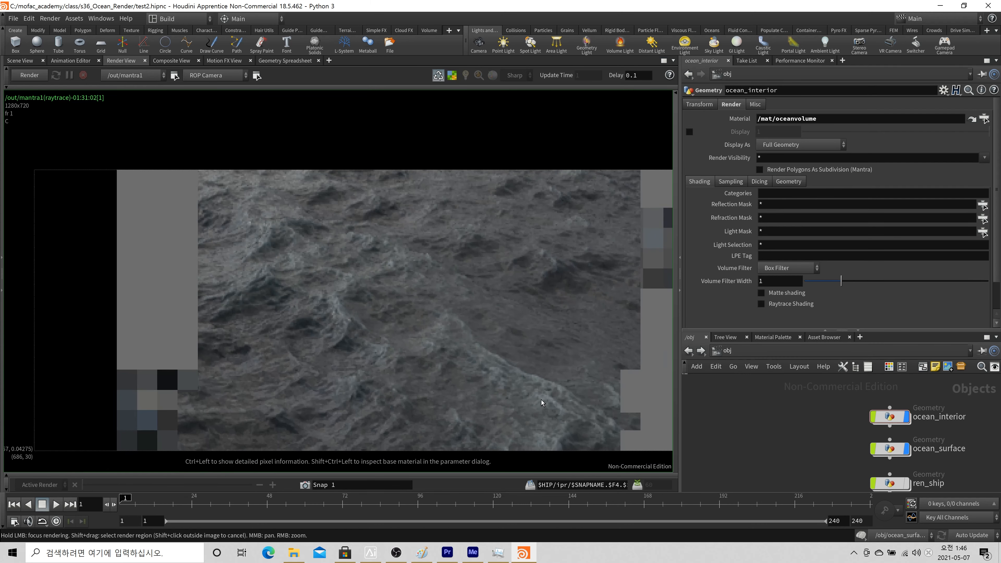
pyautogui.scroll(5, 559, 402)
pyautogui.scroll(-3, 552, 401)
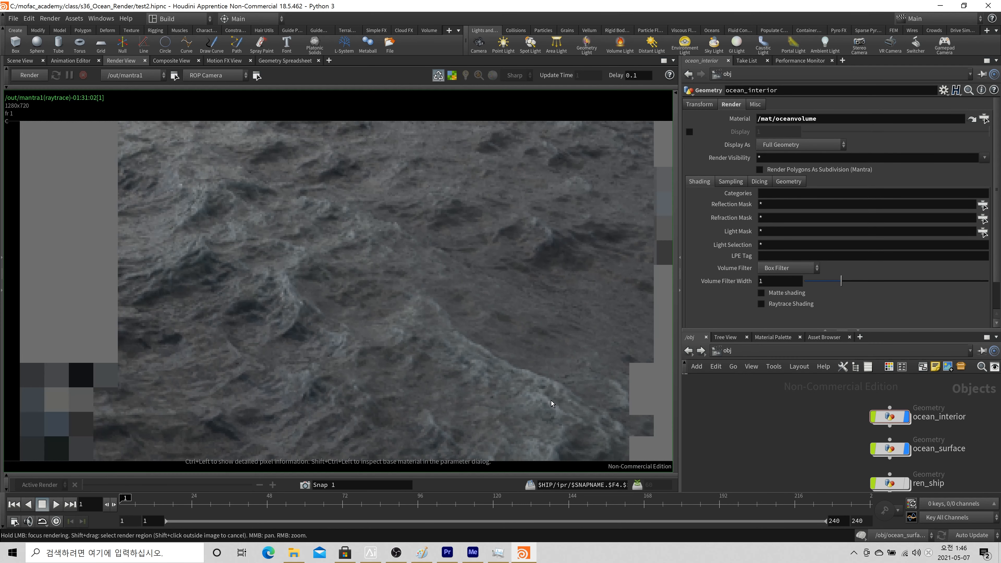
pyautogui.scroll(-2, 525, 376)
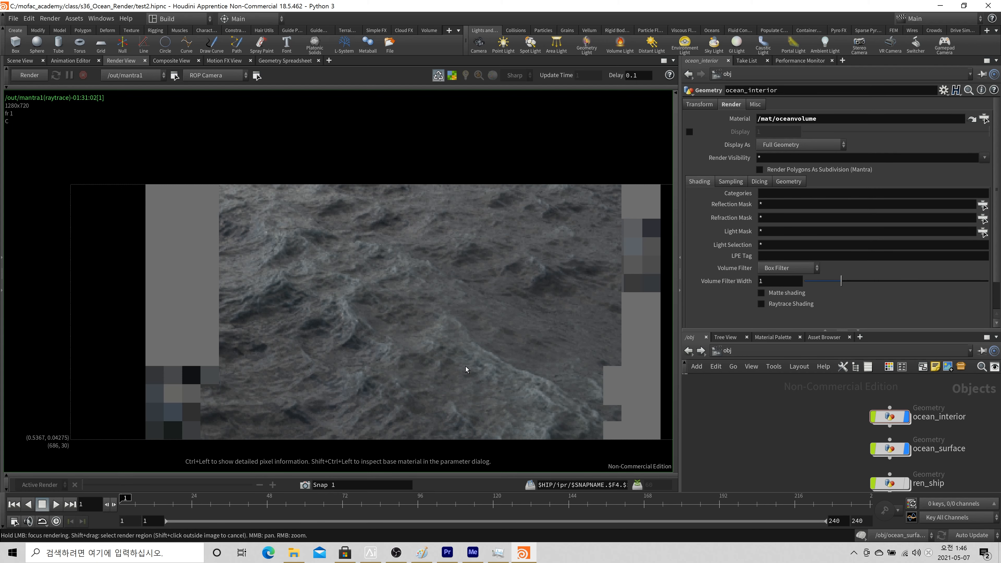
pyautogui.scroll(-3, 473, 374)
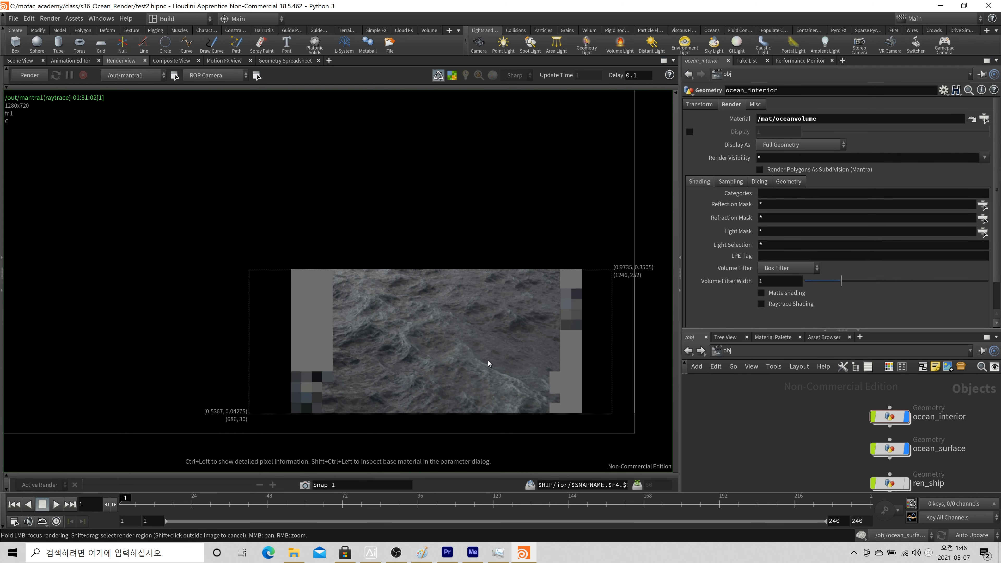
# - Show the display options of the Render View, switch to the all_diffuse image plane and look closely at the foam
pyautogui.click(178, 88)
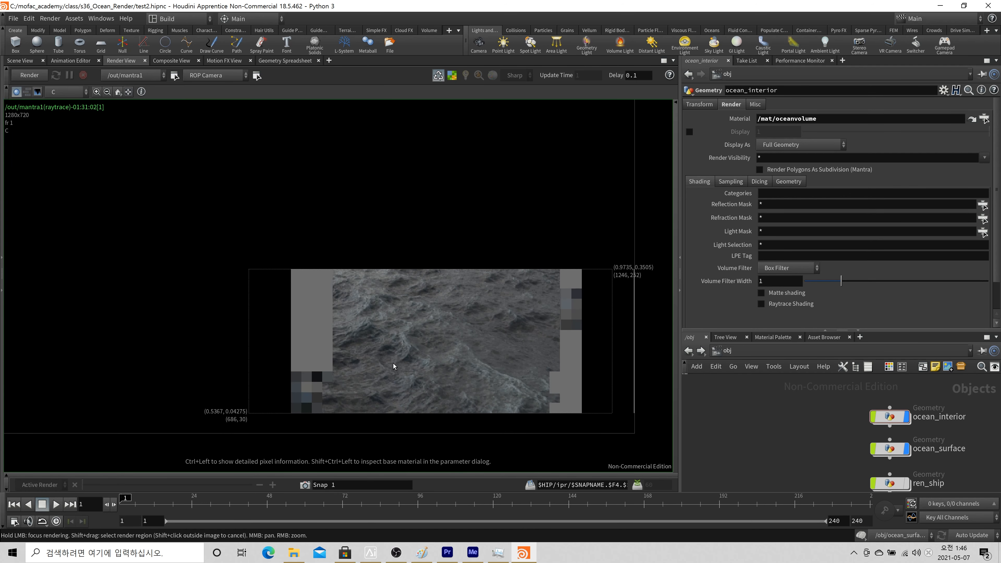
pyautogui.click(67, 91)
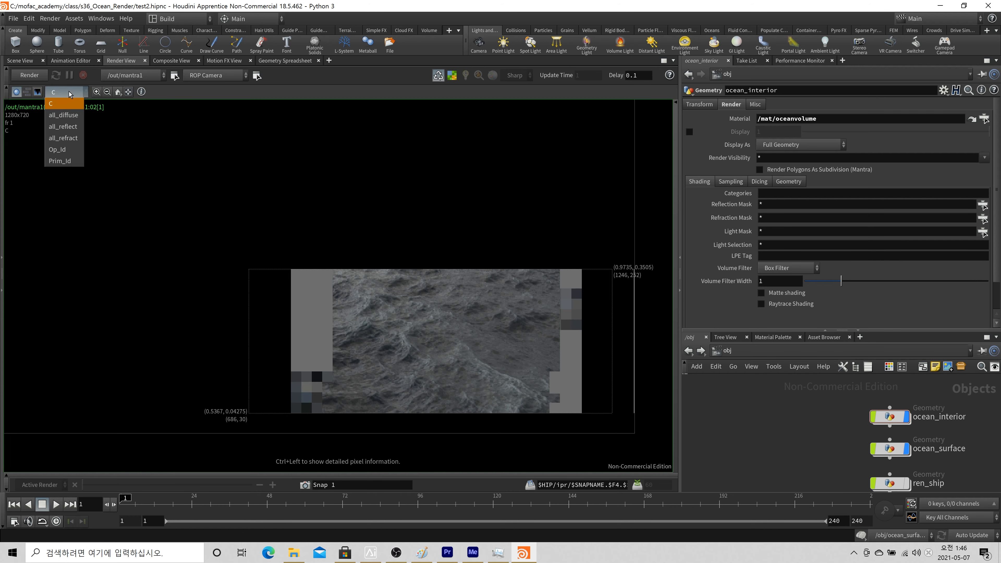
pyautogui.click(71, 120)
pyautogui.scroll(4, 488, 353)
pyautogui.moveTo(537, 418); pyautogui.dragTo(476, 377, button='middle')
pyautogui.scroll(-2, 477, 373)
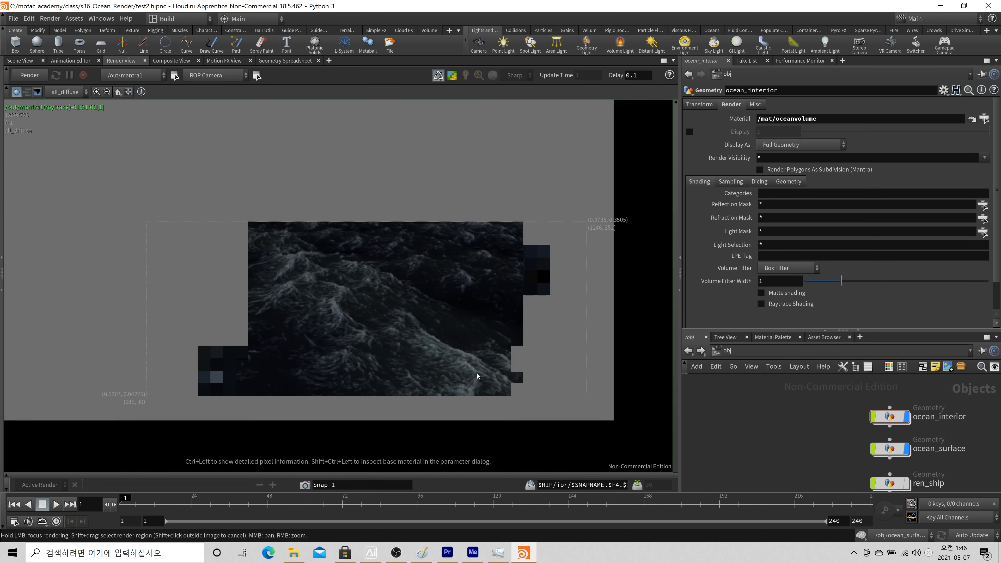
pyautogui.scroll(1, 475, 371)
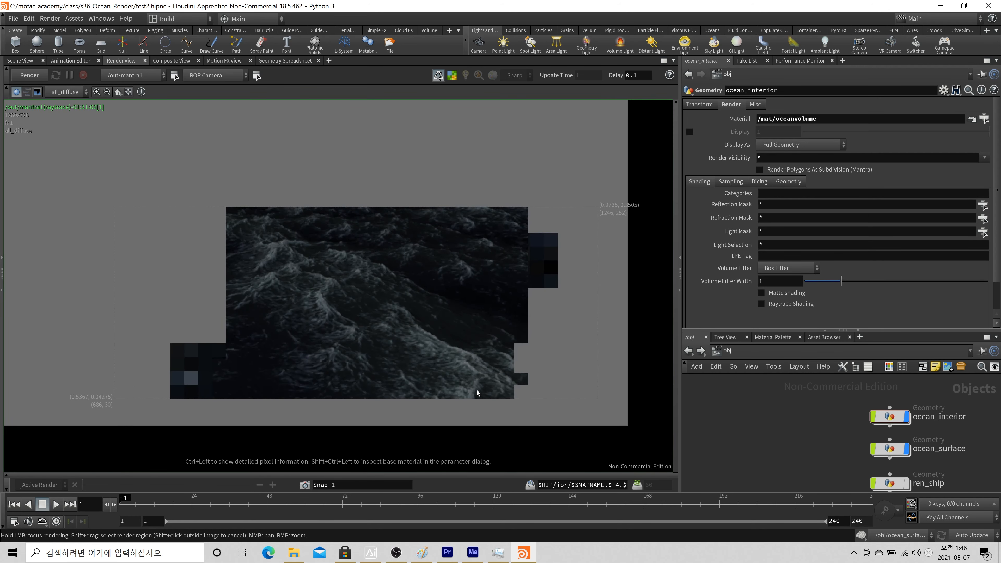
# - Open the oceansurface material's Foam settings in the mat network, enlarge the parameter area and review the Streak, Whitecap and Foam Sharpness values
pyautogui.click(814, 354)
pyautogui.click(831, 395)
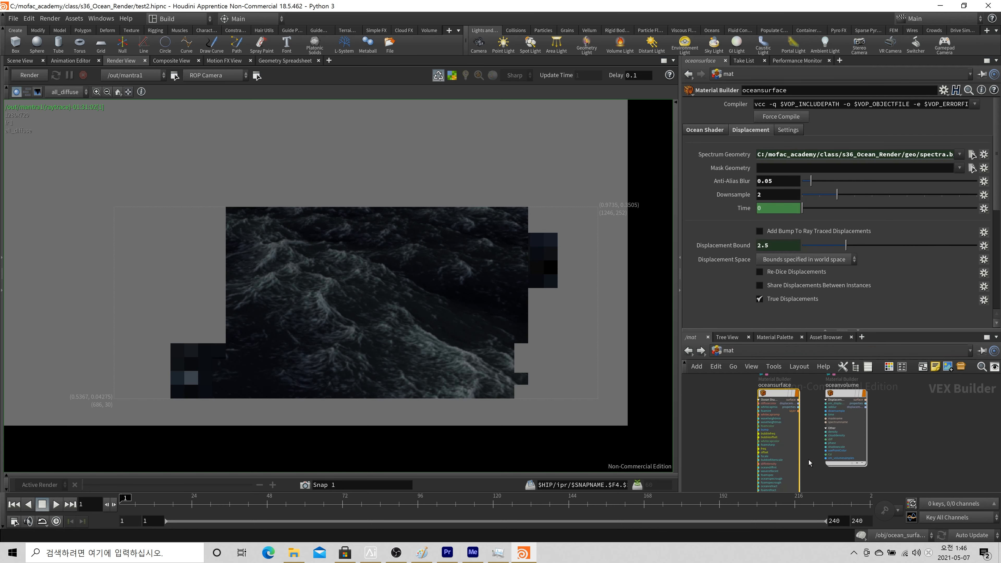
pyautogui.click(704, 129)
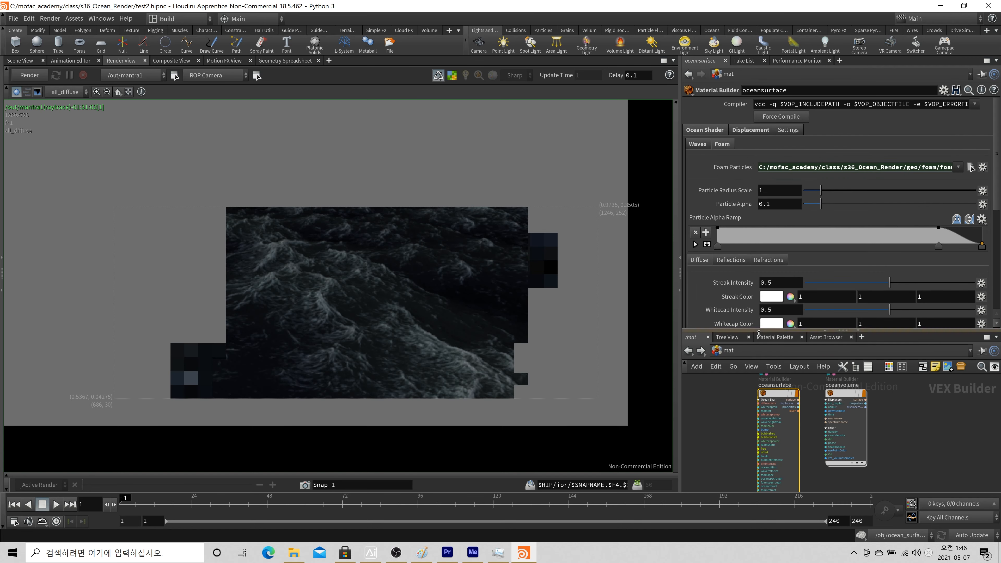
pyautogui.moveTo(758, 332); pyautogui.dragTo(765, 406)
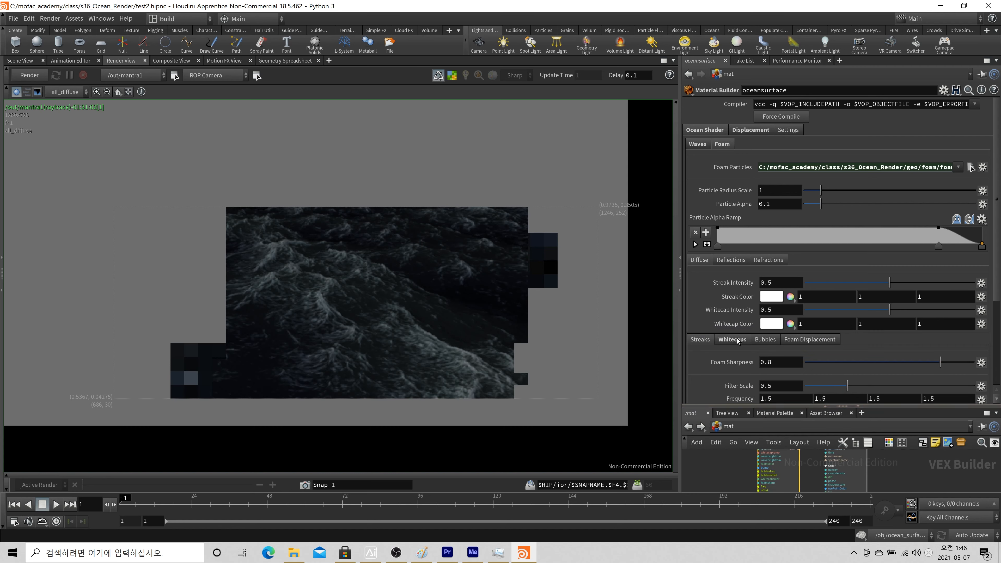
pyautogui.scroll(-3, 738, 341)
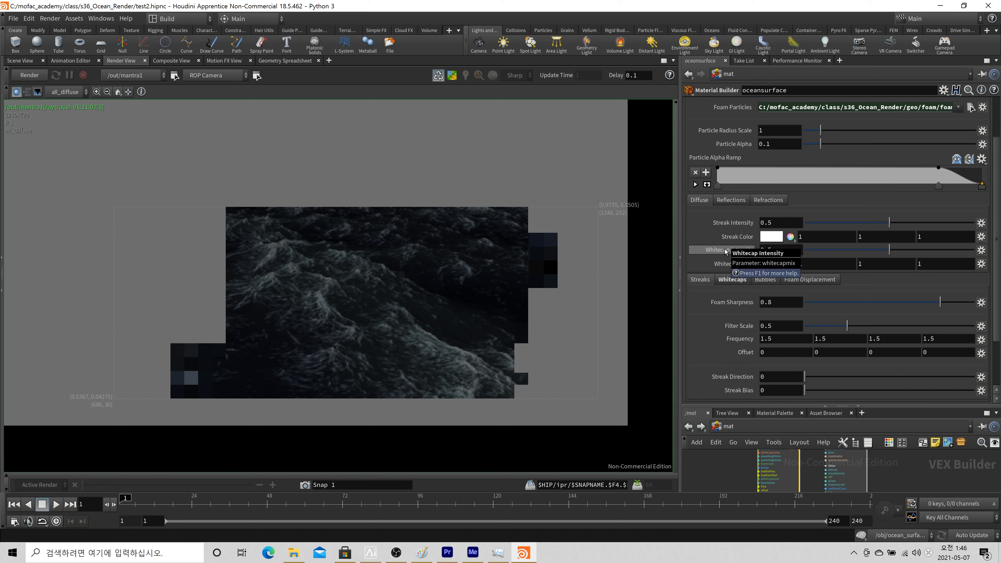
pyautogui.scroll(3, 758, 183)
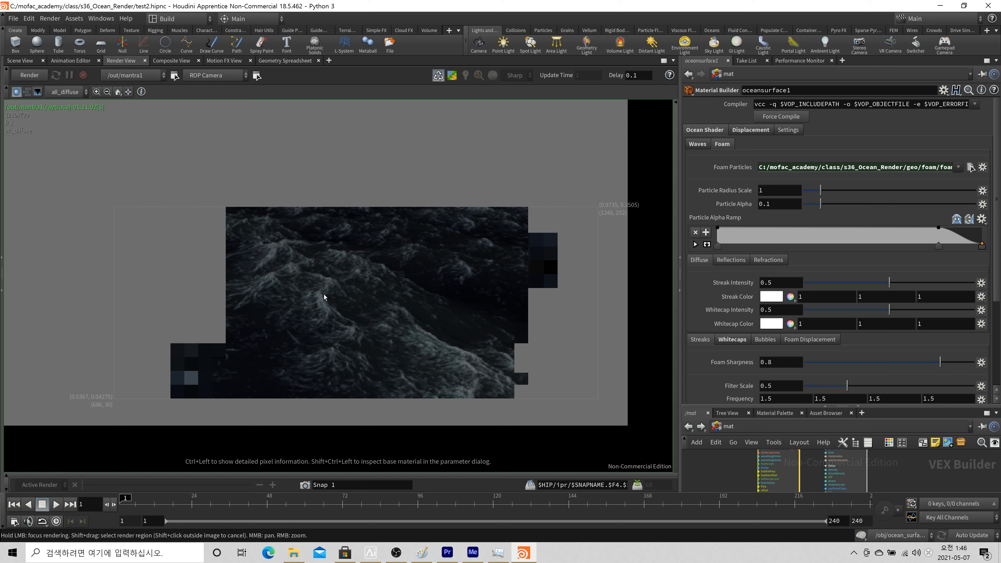
pyautogui.scroll(-2, 753, 354)
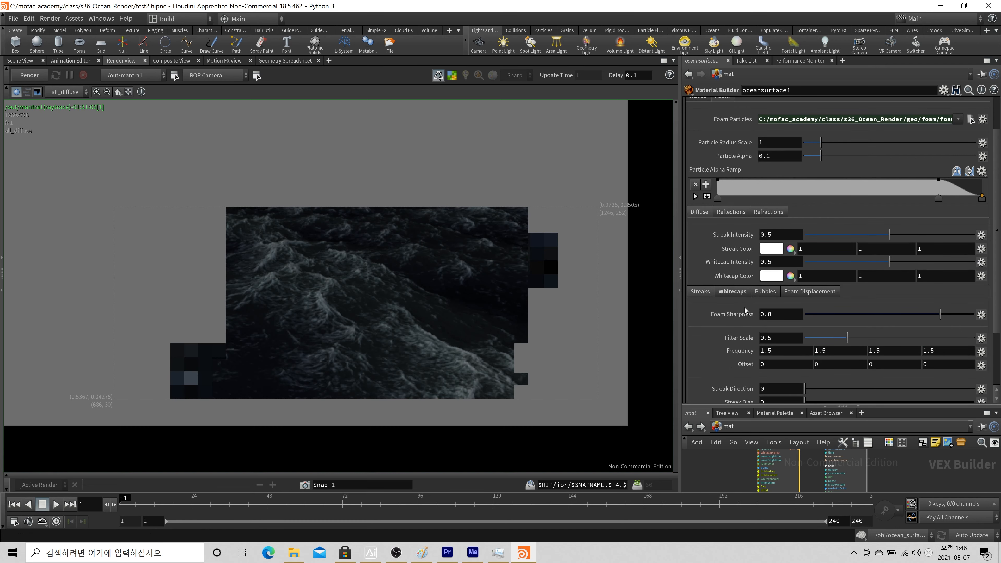
pyautogui.scroll(2, 734, 300)
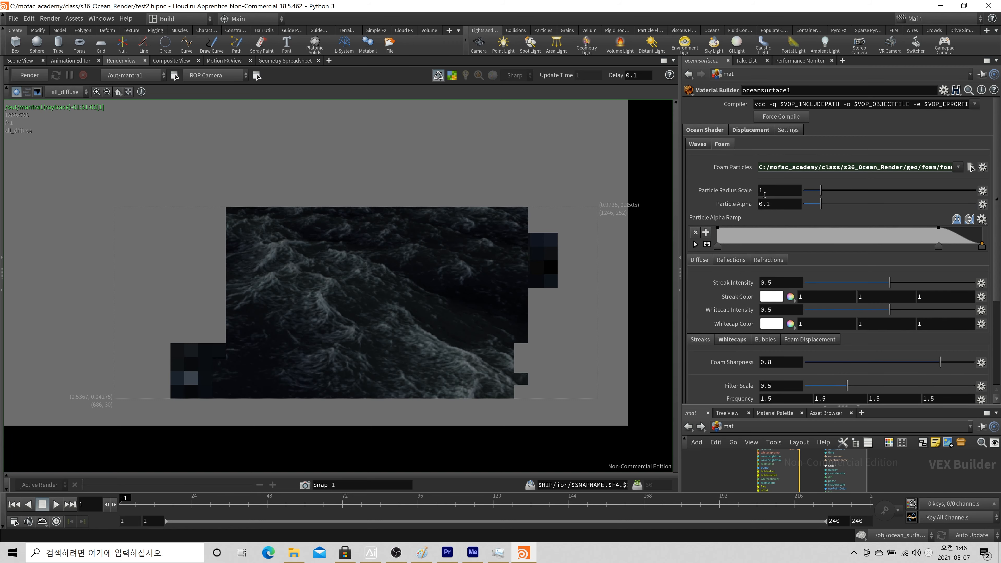
# - Examine the foam on the crests and in the troughs of the all_diffuse render against the Particle Radius Scale and Particle Alpha settings
pyautogui.scroll(1, 471, 370)
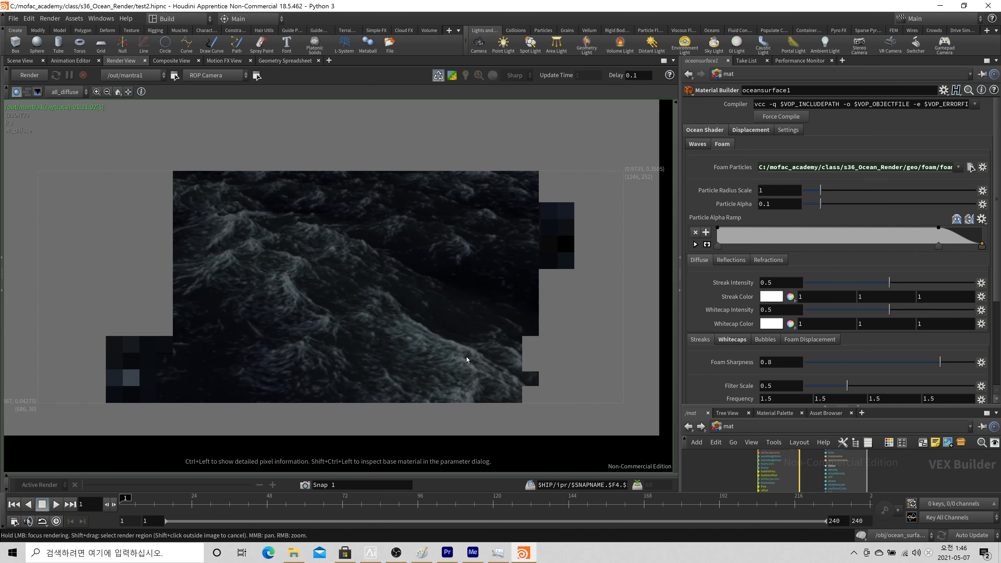
pyautogui.scroll(-1, 466, 356)
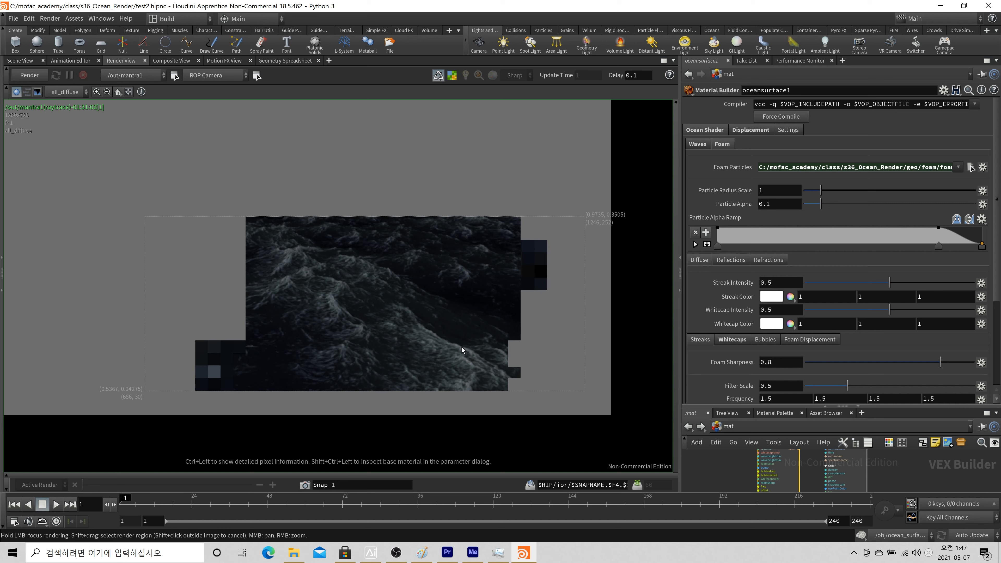
pyautogui.scroll(-2, 462, 346)
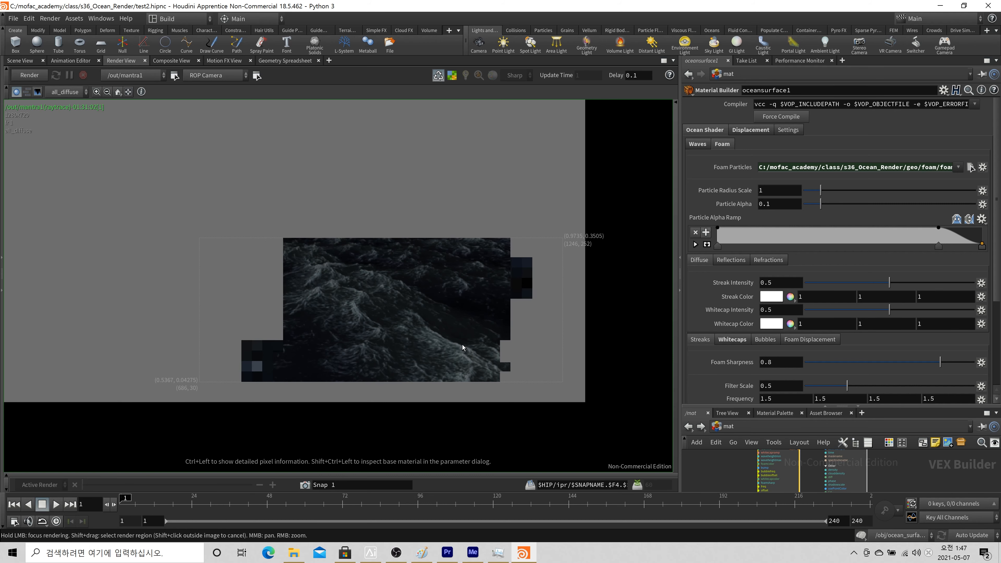
pyautogui.scroll(2, 466, 345)
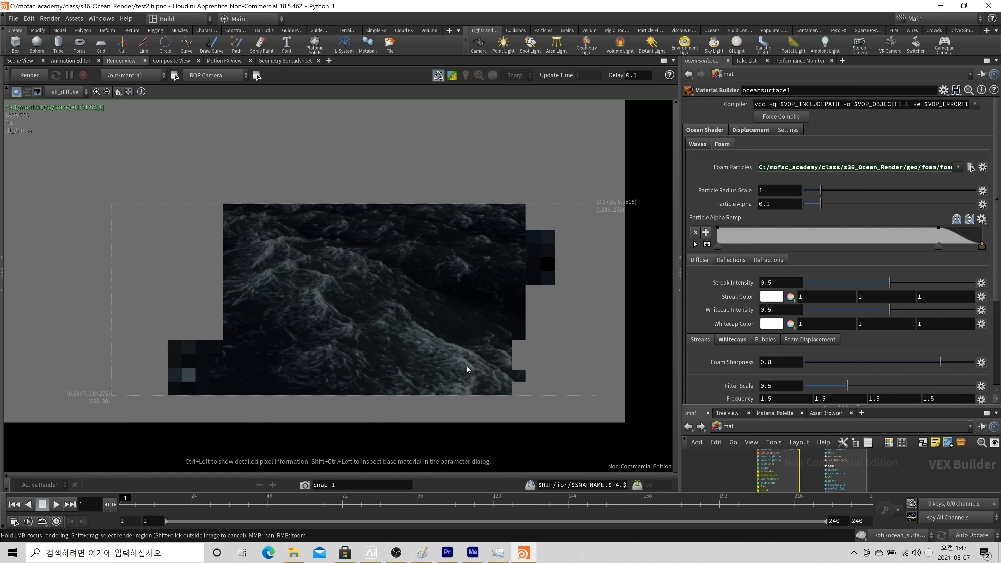
pyautogui.scroll(3, 472, 352)
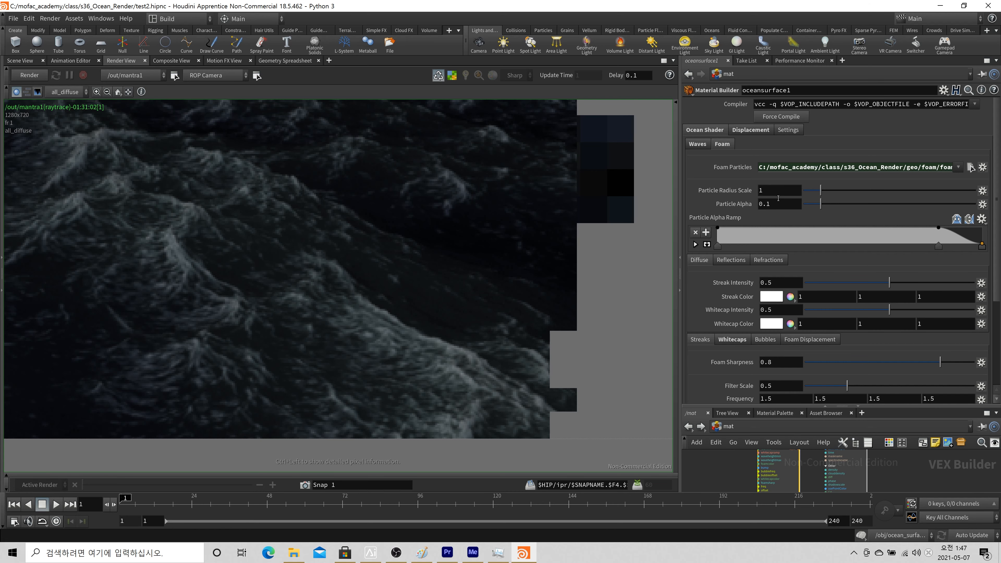
pyautogui.scroll(-4, 525, 284)
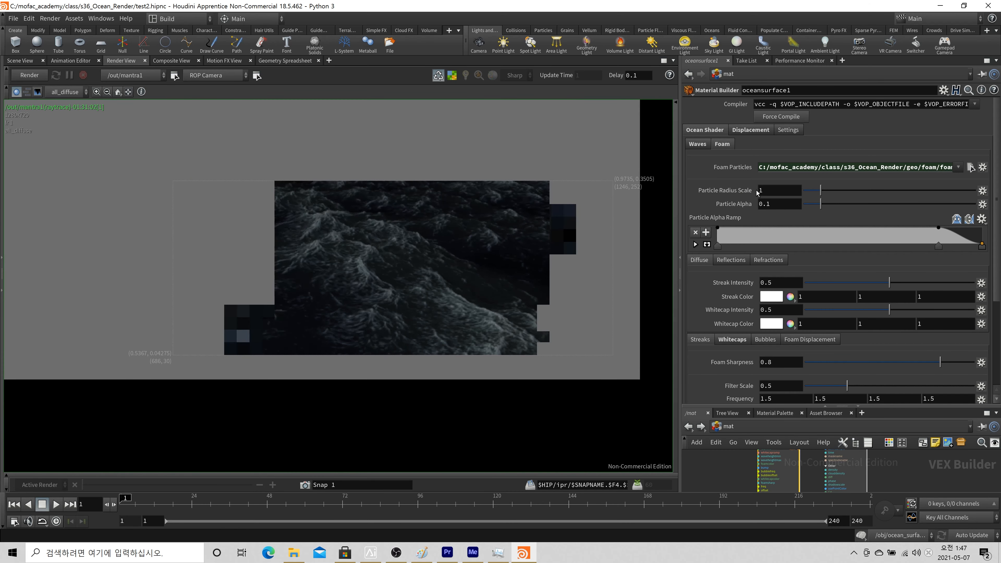
pyautogui.scroll(-3, 620, 248)
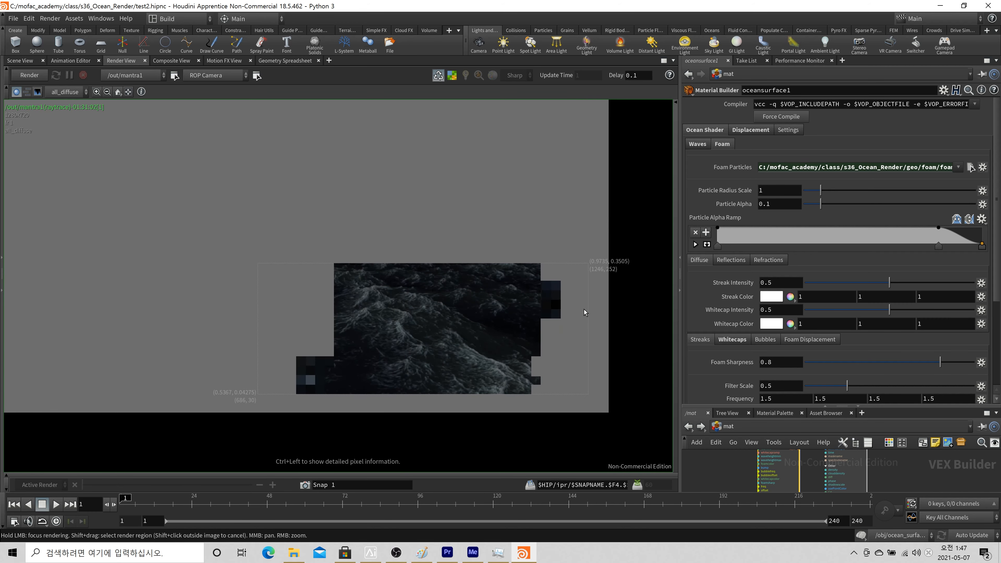
pyautogui.scroll(2, 579, 309)
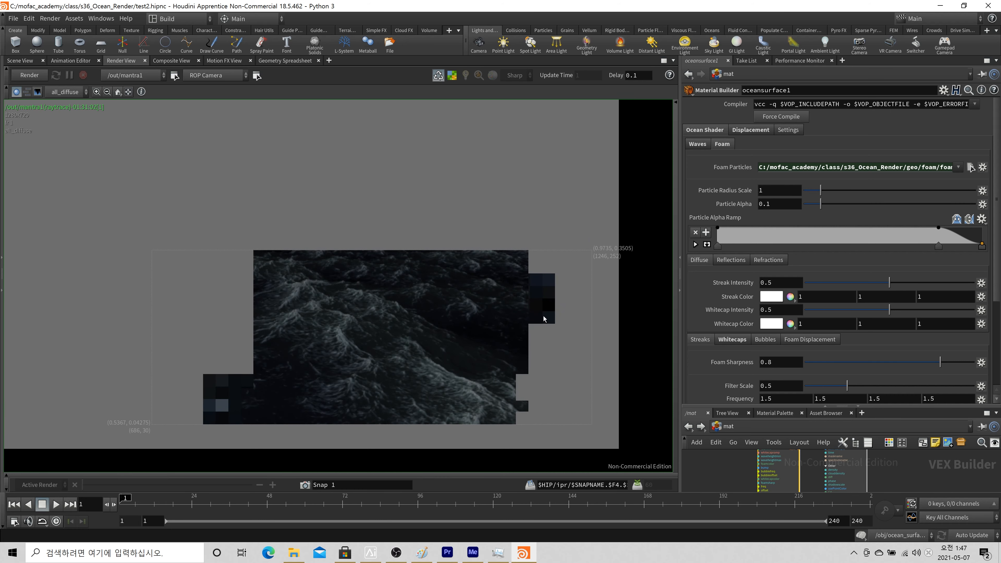
pyautogui.scroll(2, 484, 360)
pyautogui.scroll(-2, 484, 360)
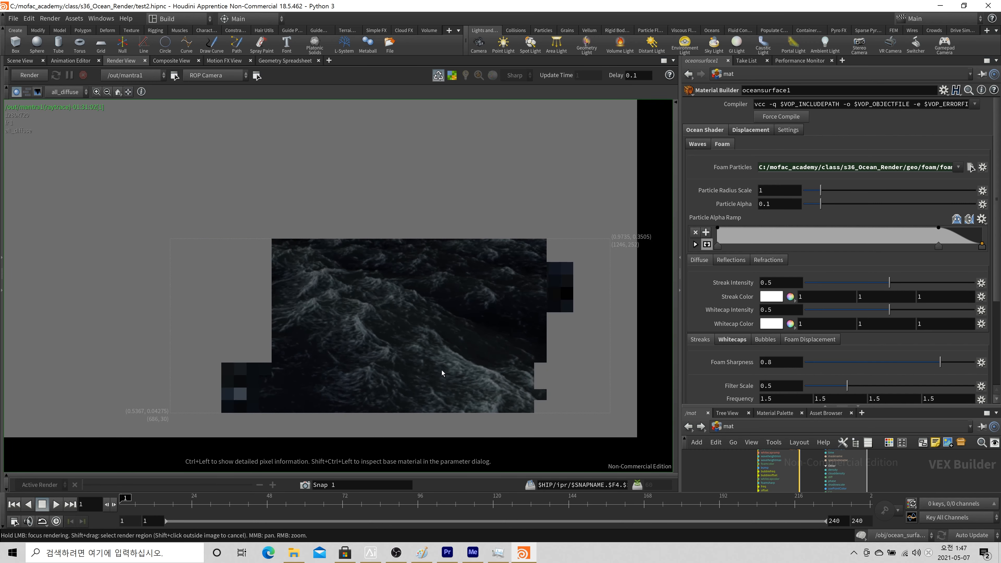
pyautogui.scroll(2, 432, 400)
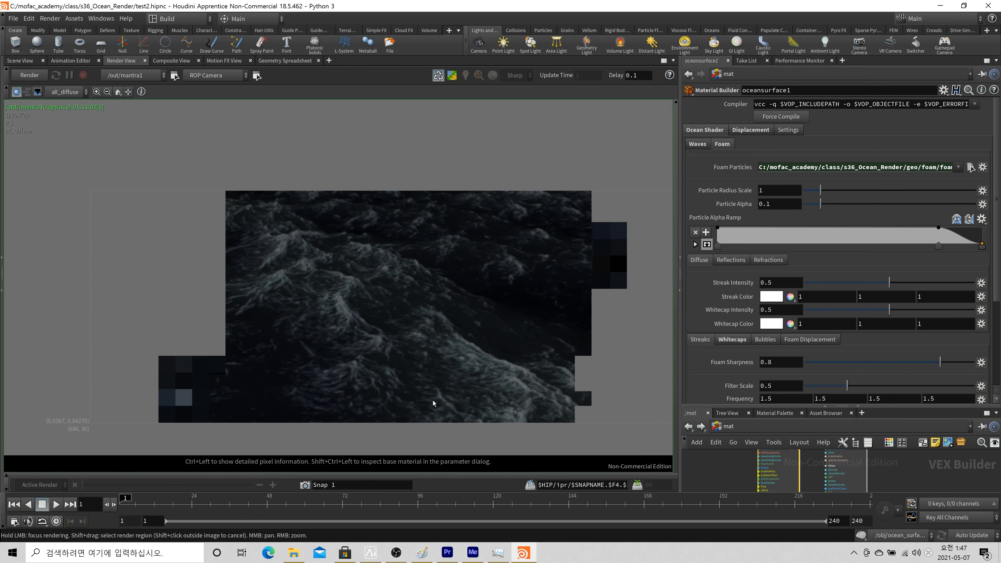
pyautogui.scroll(3, 381, 378)
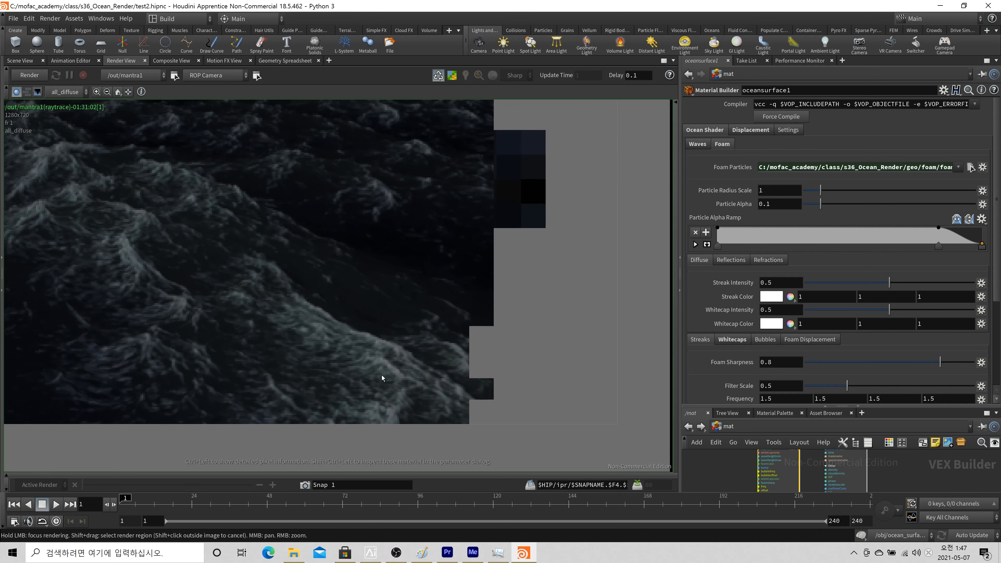
pyautogui.scroll(-3, 338, 372)
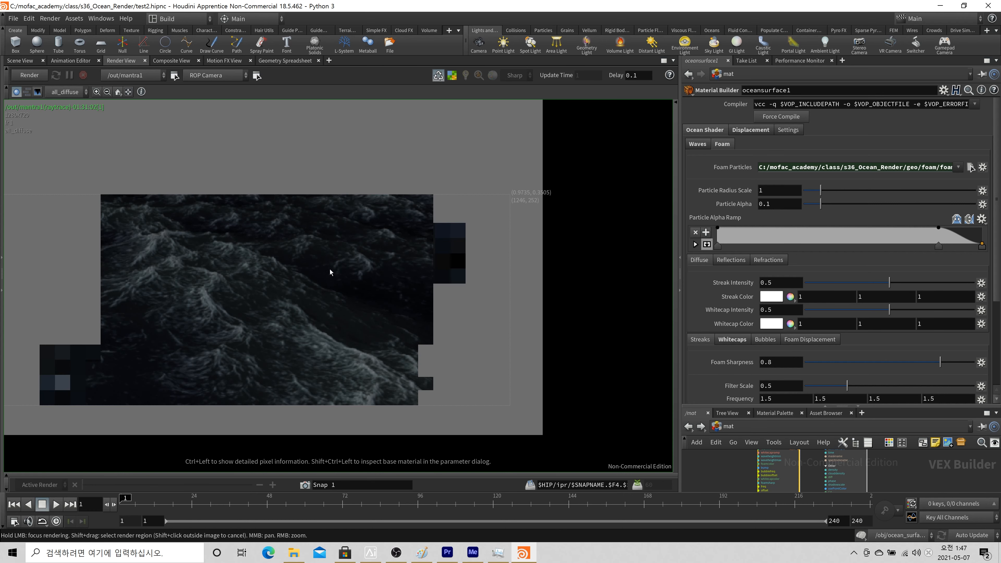
pyautogui.scroll(-2, 330, 269)
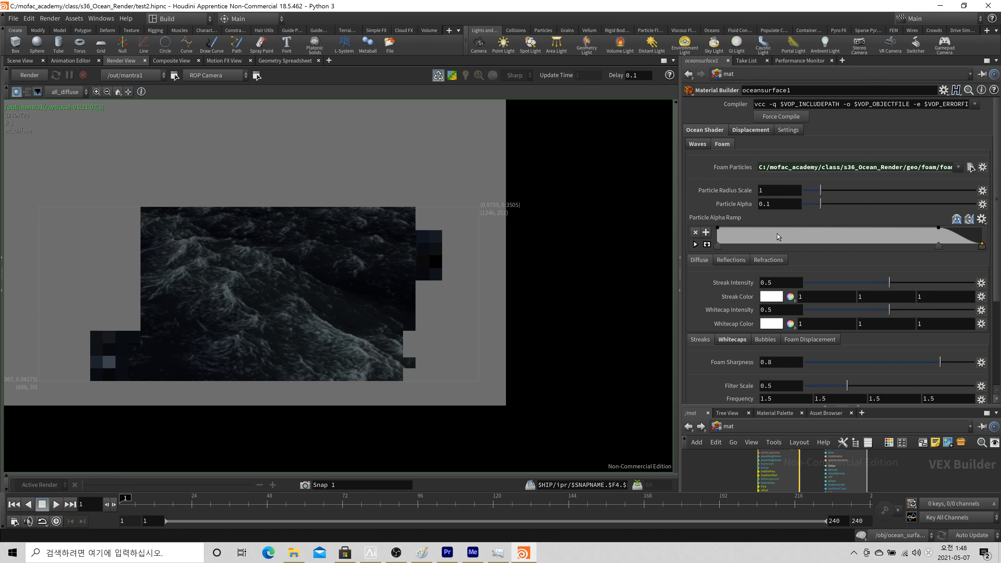
# - Switch to Paint and start a blank canvas, discarding the existing wave sketch without saving
pyautogui.click(422, 553)
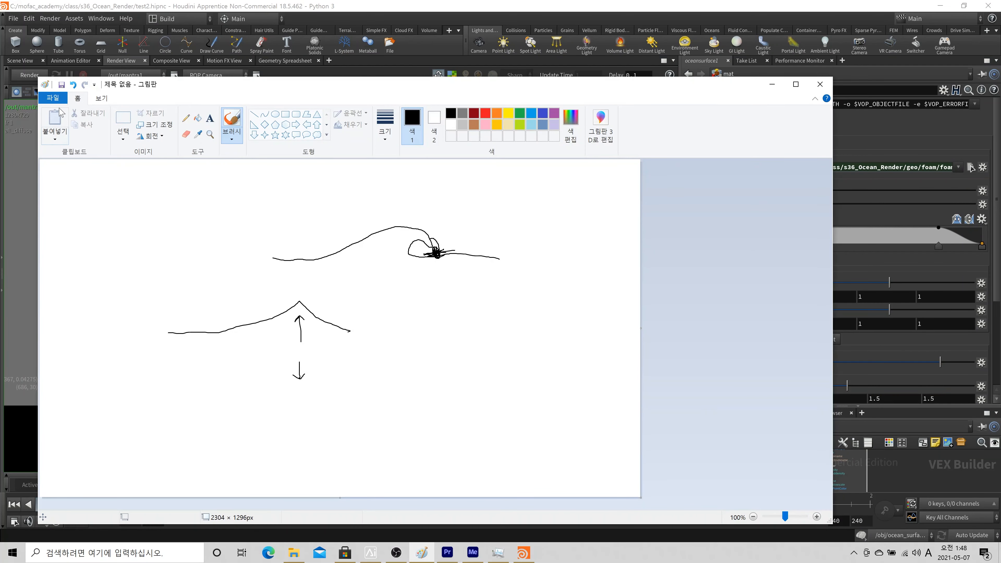
pyautogui.click(53, 97)
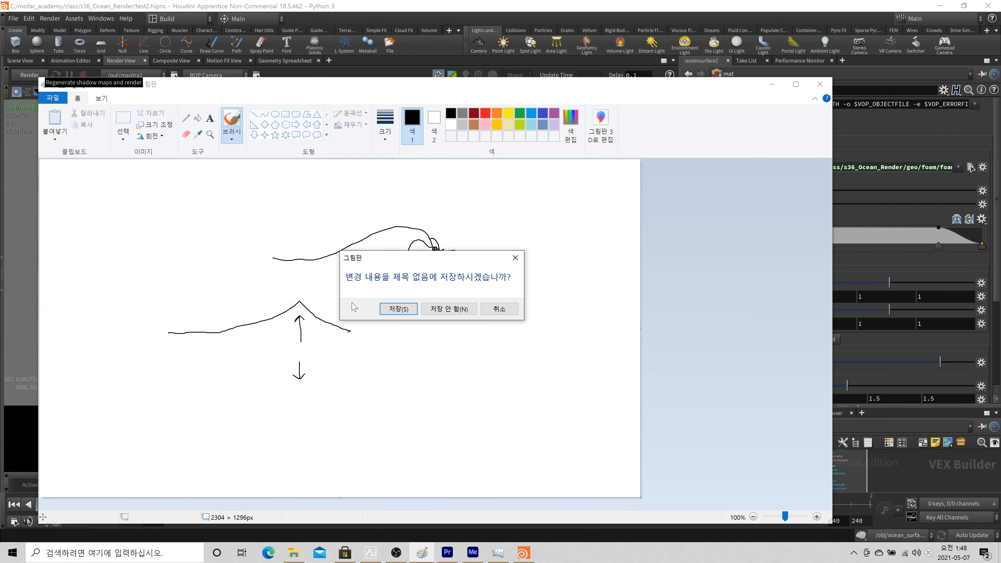
pyautogui.click(452, 311)
# - Sketch a wave profile with two pointed crests, scribbling foam on the first crest and in the trough between them
pyautogui.moveTo(155, 344)
pyautogui.mouseDown()
pyautogui.moveTo(327, 316)
pyautogui.moveTo(556, 347)
pyautogui.mouseUp()
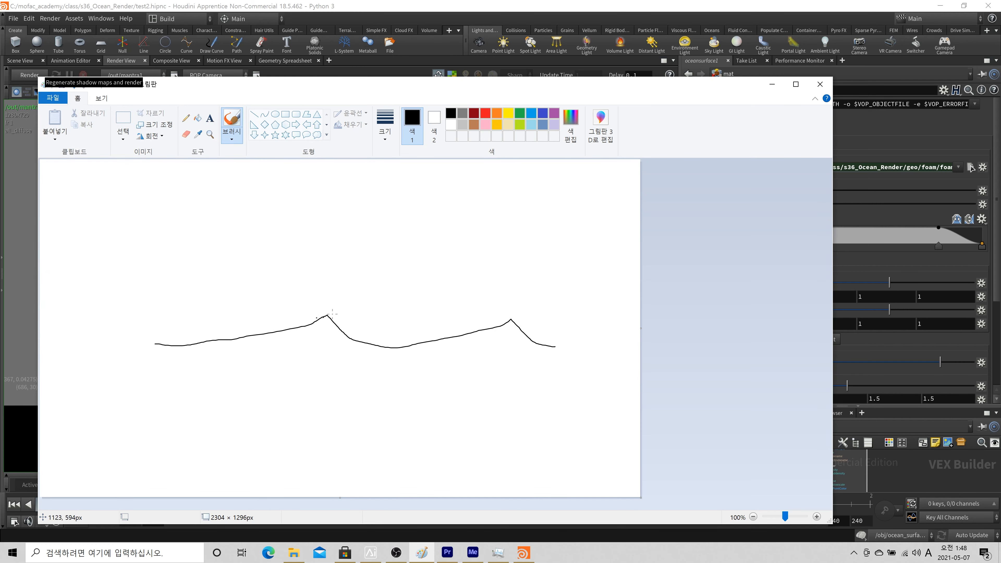
pyautogui.moveTo(310, 322)
pyautogui.mouseDown()
pyautogui.moveTo(322, 314)
pyautogui.moveTo(339, 328)
pyautogui.moveTo(425, 342)
pyautogui.mouseUp()
pyautogui.moveTo(321, 316)
pyautogui.mouseDown()
pyautogui.moveTo(307, 320)
pyautogui.moveTo(334, 321)
pyautogui.mouseUp()
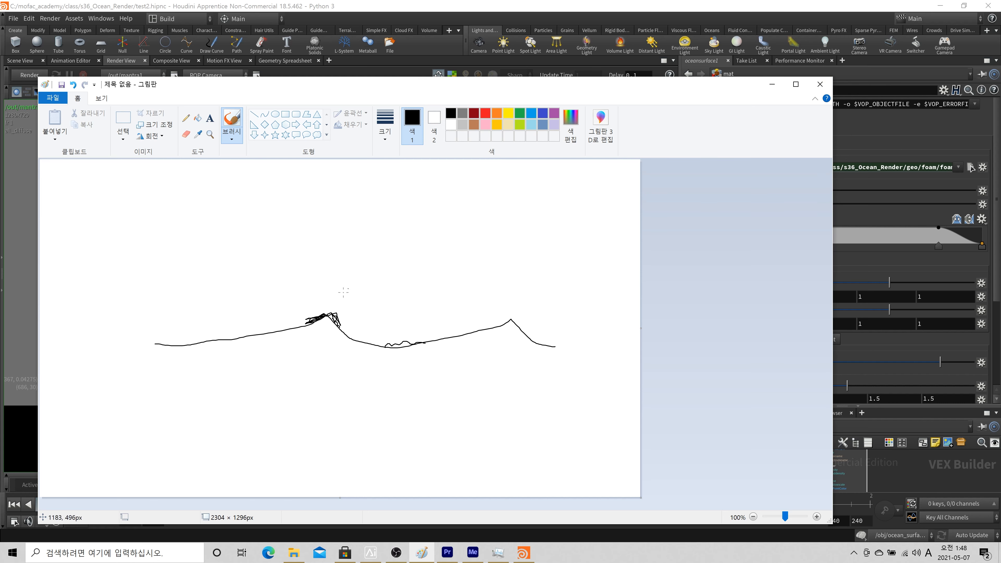
pyautogui.moveTo(385, 344)
pyautogui.mouseDown()
pyautogui.moveTo(415, 341)
pyautogui.moveTo(381, 352)
pyautogui.moveTo(393, 346)
pyautogui.mouseUp()
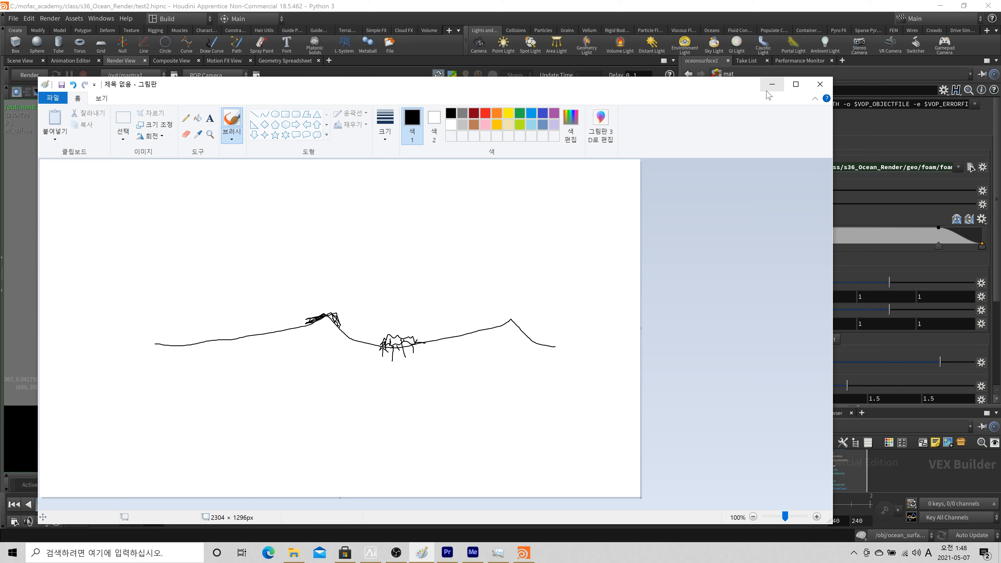
# - Return to Houdini and examine the foam along the wave crests and troughs in the all_diffuse render, up close and as a whole
pyautogui.click(772, 85)
pyautogui.scroll(4, 362, 362)
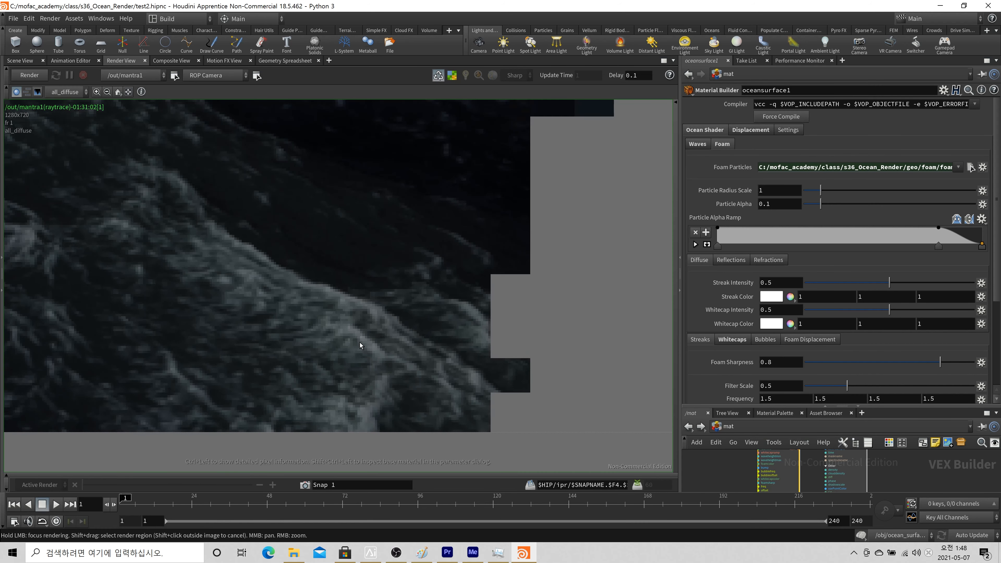
pyautogui.scroll(-5, 357, 344)
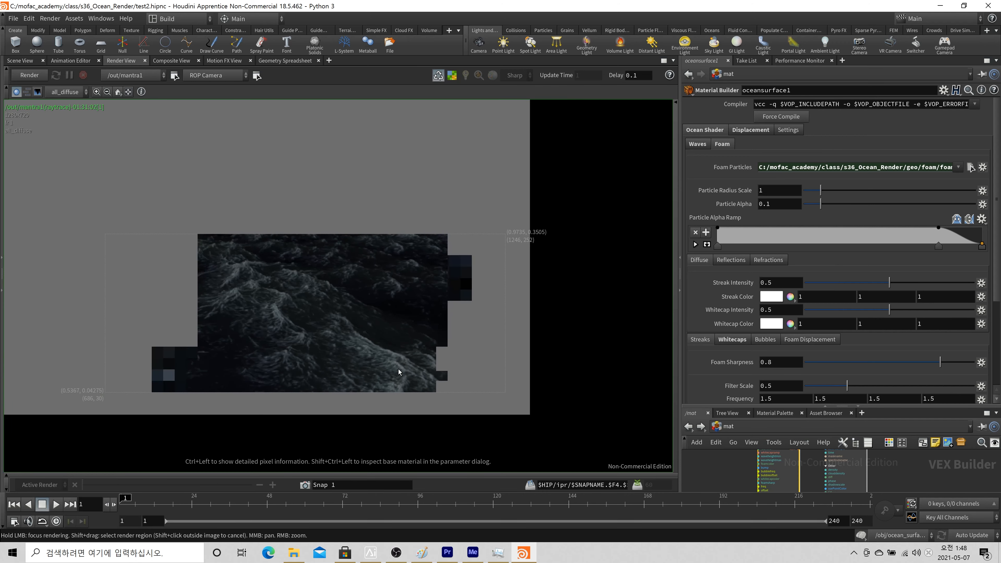
pyautogui.scroll(1, 404, 366)
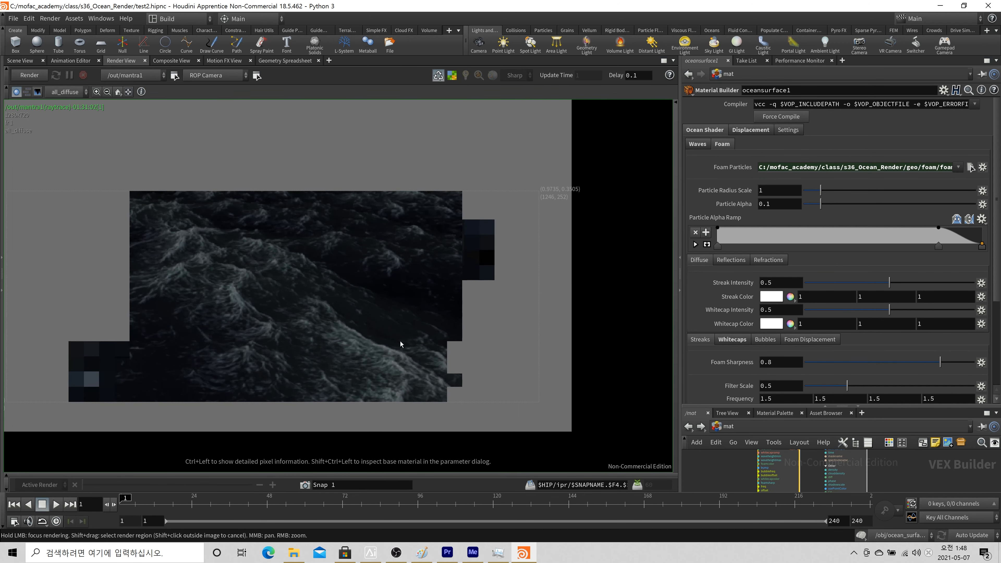
pyautogui.scroll(-1, 413, 388)
pyautogui.scroll(2, 413, 383)
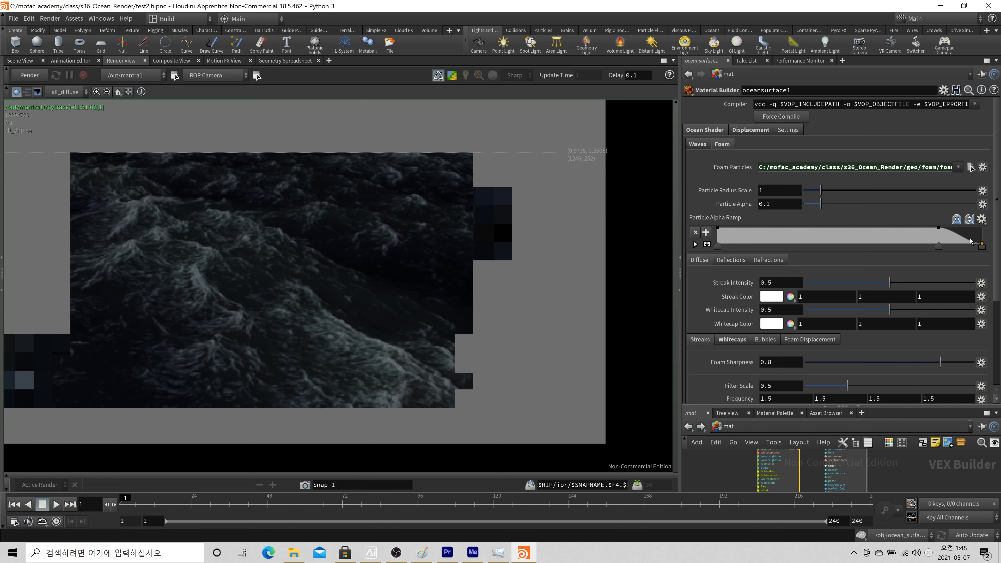
pyautogui.scroll(-1, 970, 241)
pyautogui.scroll(1, 263, 351)
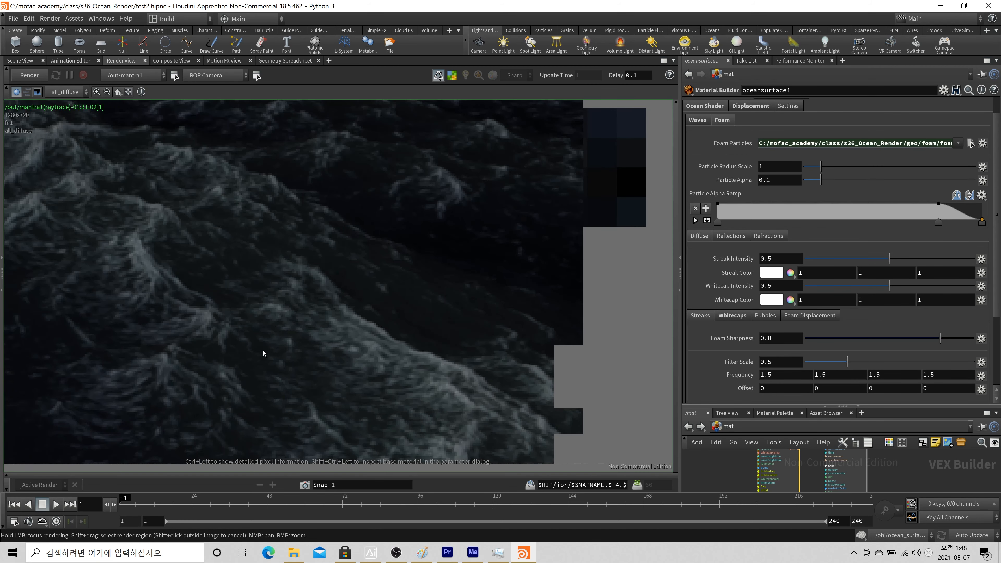
pyautogui.scroll(-1, 262, 353)
pyautogui.scroll(1, 275, 393)
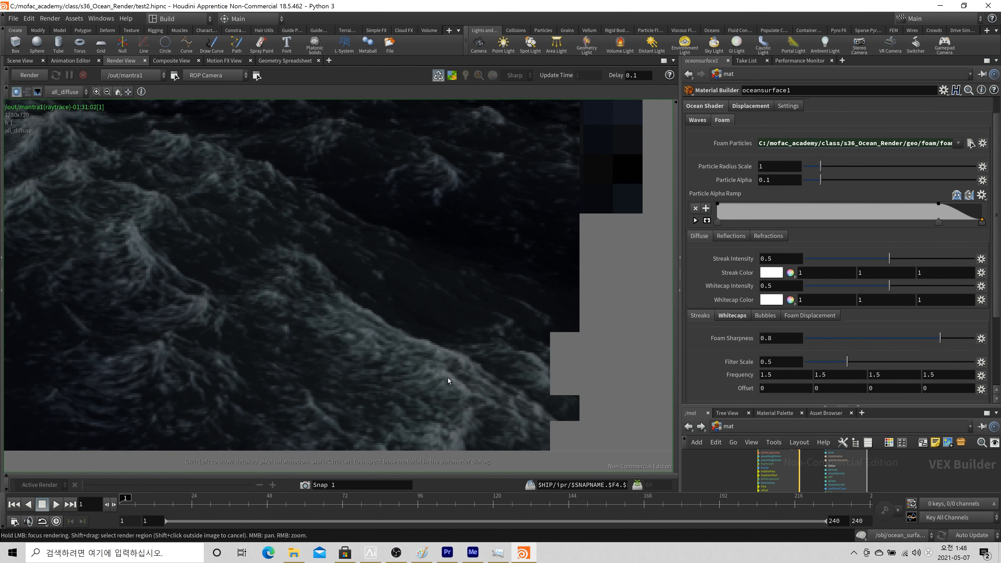
pyautogui.scroll(-1, 447, 375)
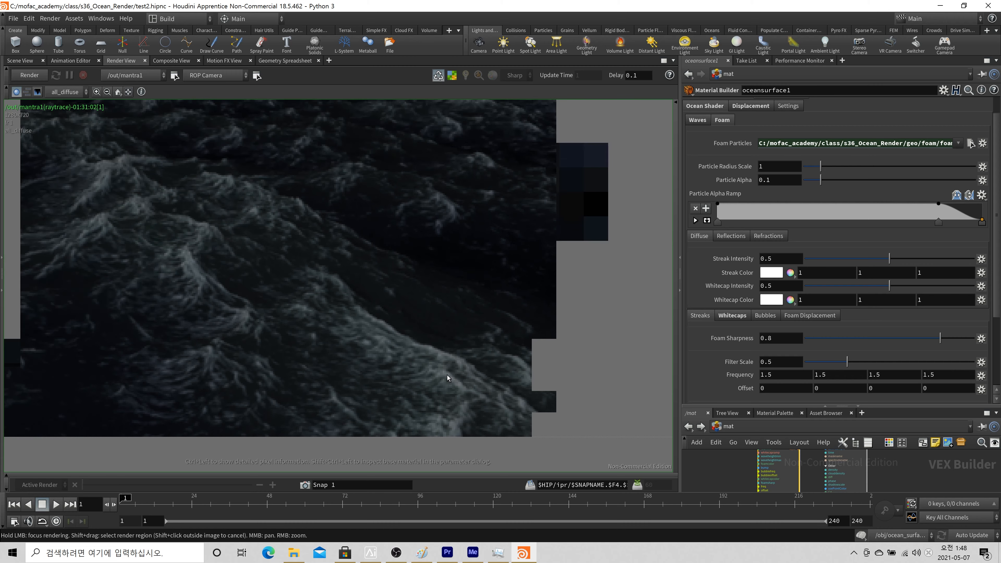
pyautogui.scroll(2, 313, 426)
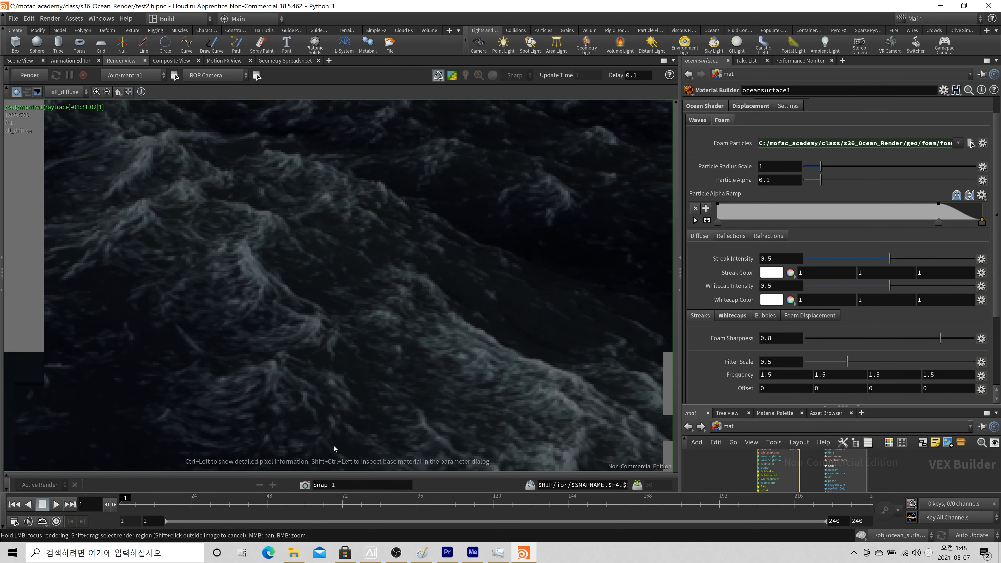
pyautogui.scroll(-2, 372, 288)
pyautogui.scroll(1, 378, 317)
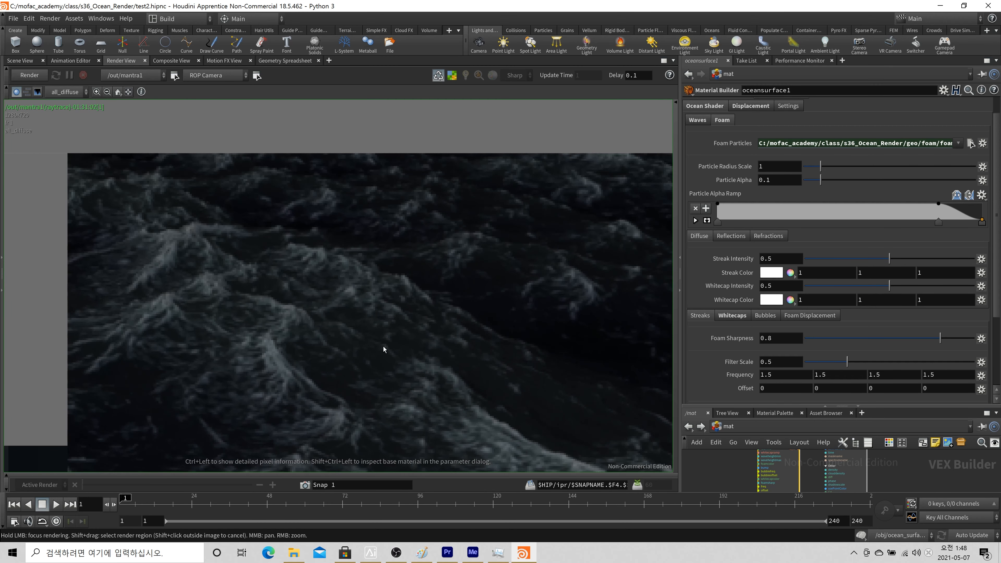
pyautogui.scroll(-7, 514, 361)
pyautogui.moveTo(514, 360); pyautogui.dragTo(473, 329, button='middle')
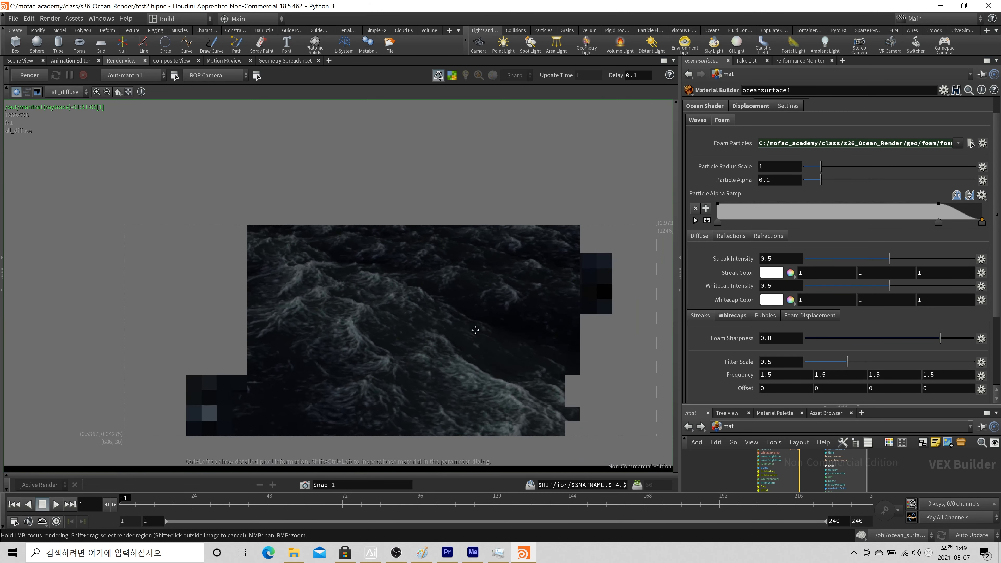
pyautogui.scroll(-1, 473, 327)
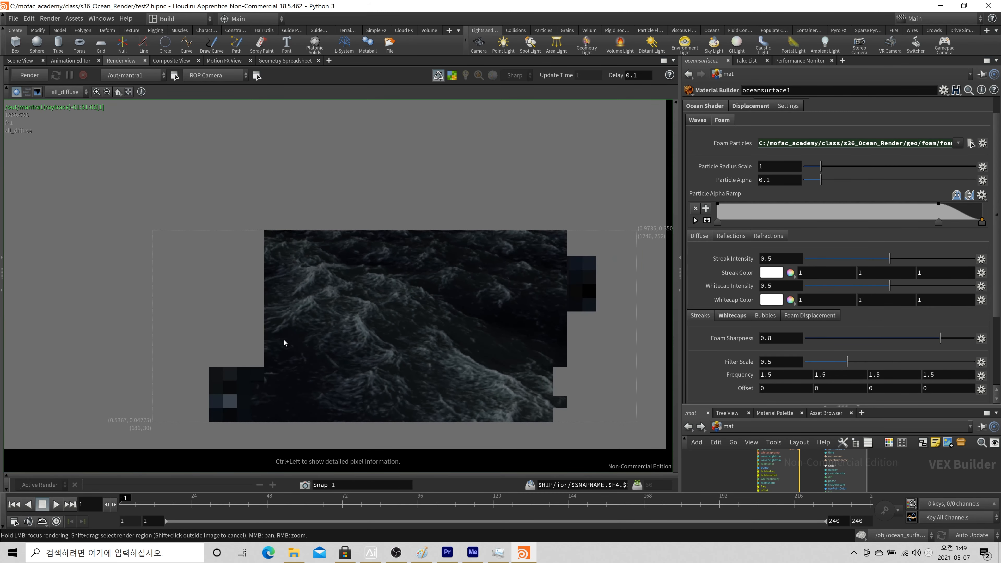
pyautogui.scroll(-4, 365, 347)
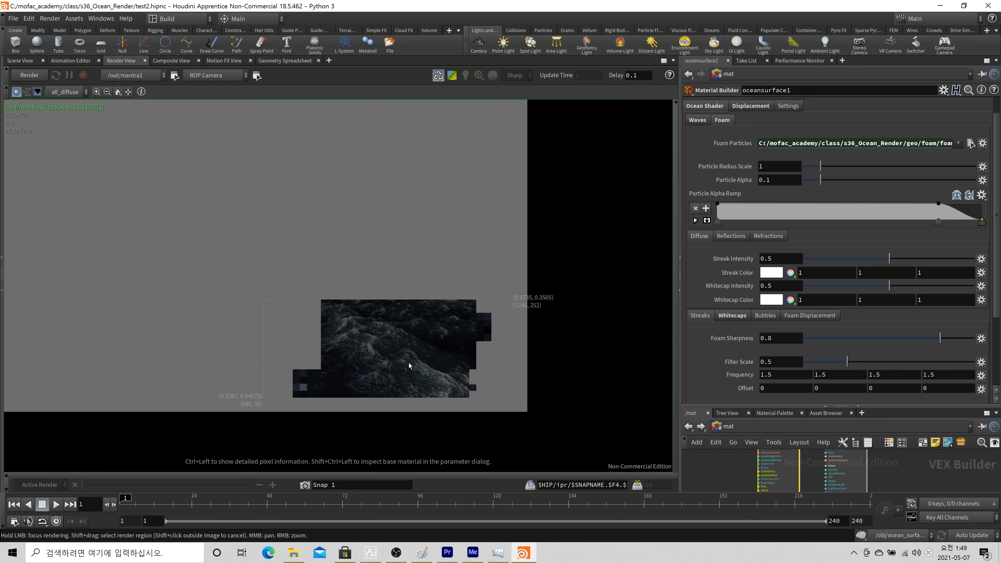
pyautogui.scroll(-1, 410, 365)
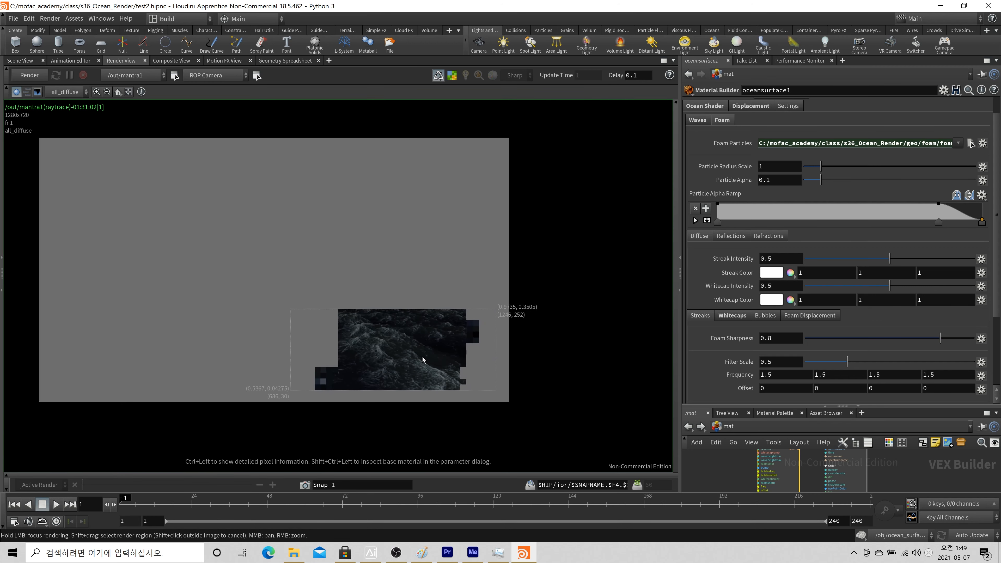
# - Compare the Diffuse, Reflections and Refractions parameters in the oceansurface Foam settings, finishing on Diffuse
pyautogui.scroll(-3, 754, 288)
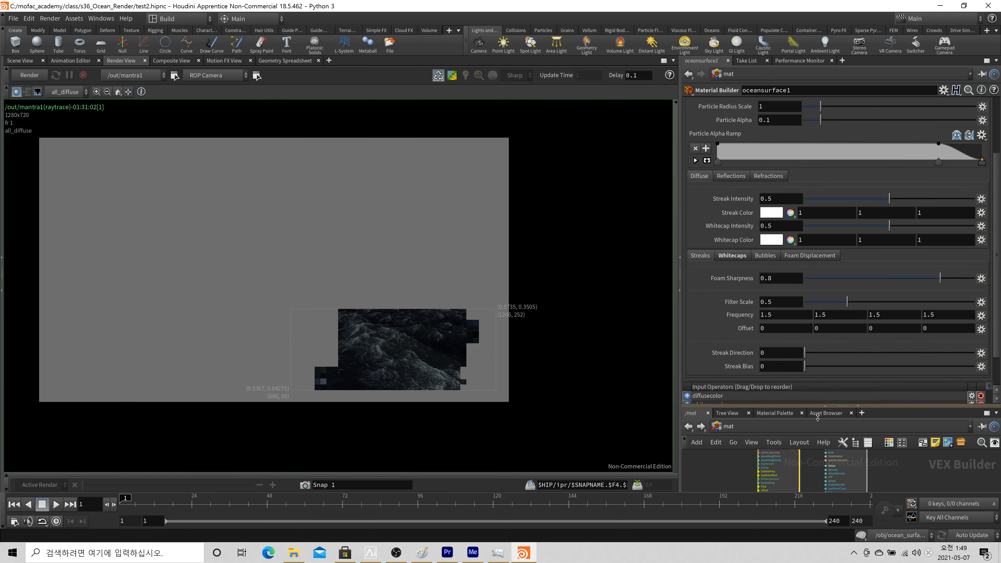
pyautogui.scroll(1, 754, 288)
pyautogui.scroll(4, 754, 288)
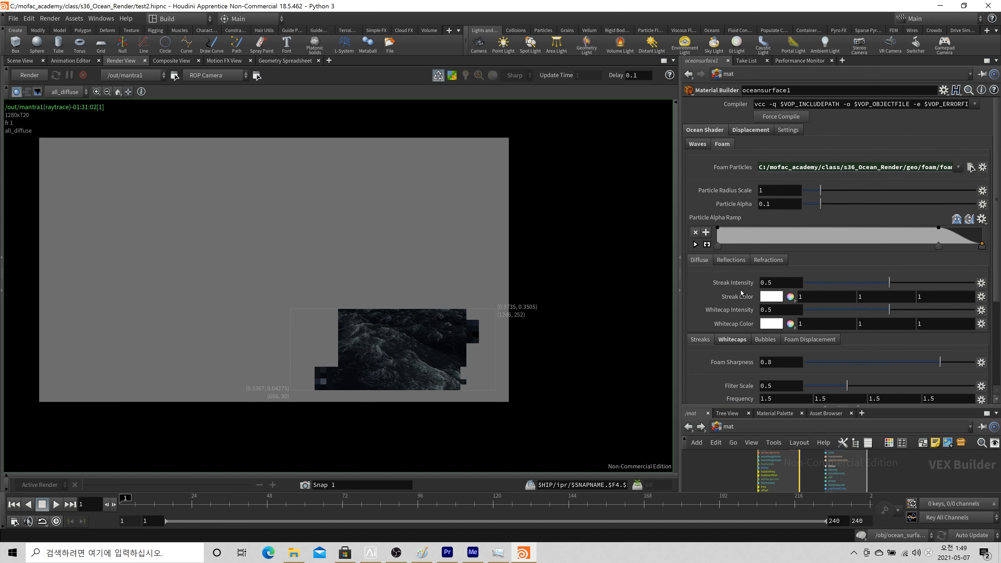
pyautogui.click(731, 248)
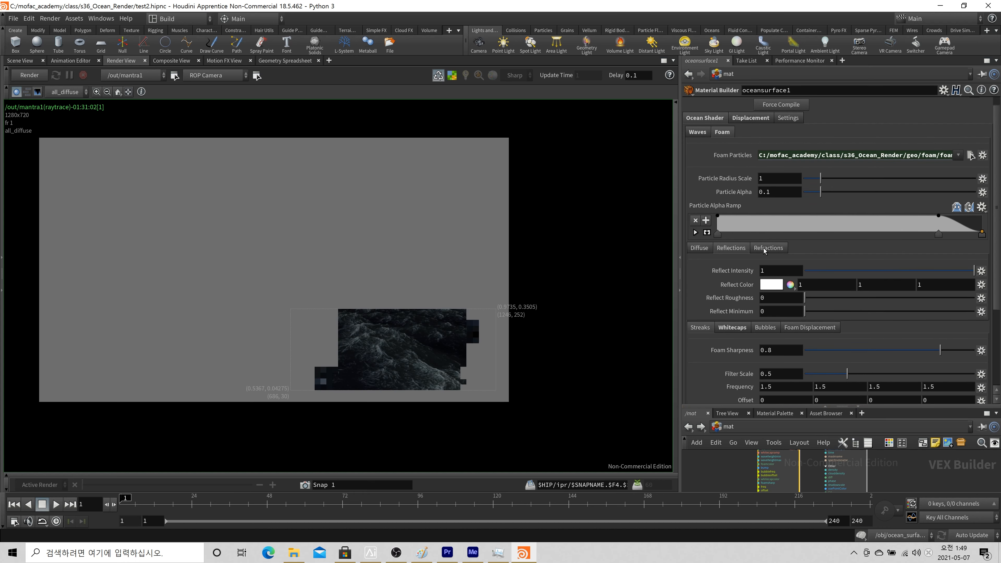
pyautogui.click(758, 250)
pyautogui.click(731, 248)
pyautogui.click(699, 248)
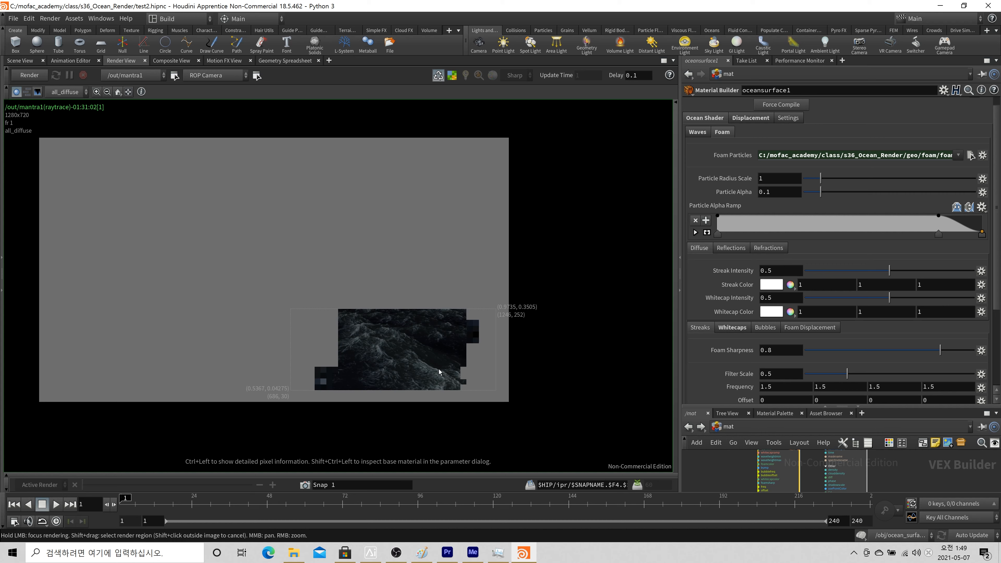
pyautogui.click(729, 249)
pyautogui.click(766, 248)
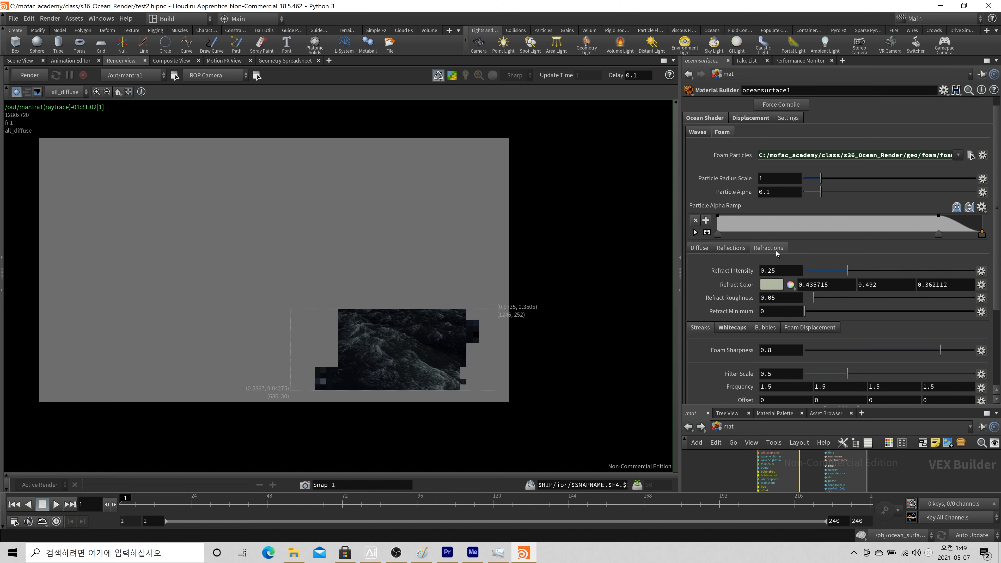
pyautogui.click(733, 249)
pyautogui.click(767, 248)
pyautogui.click(736, 249)
pyautogui.click(778, 248)
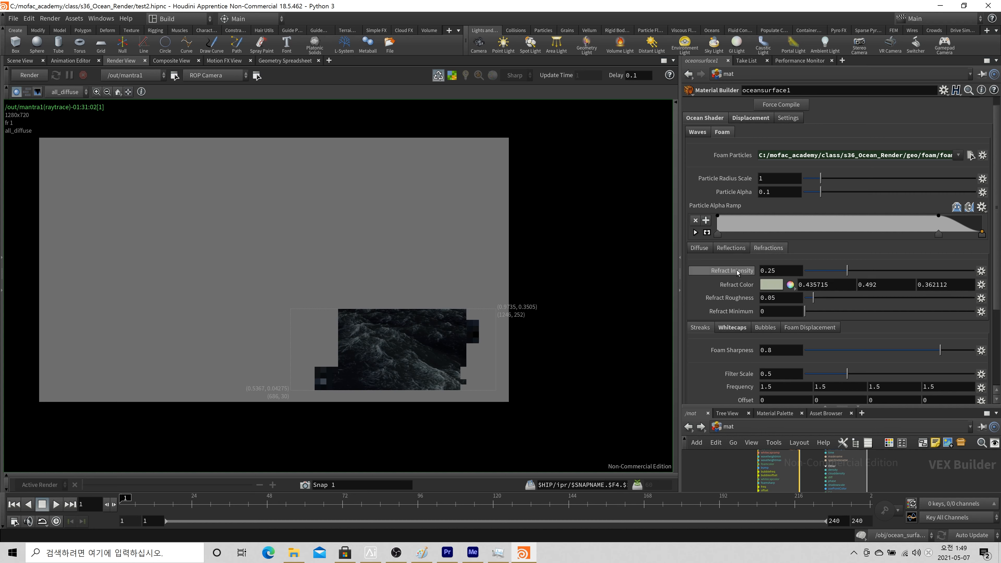
pyautogui.click(733, 249)
pyautogui.click(699, 248)
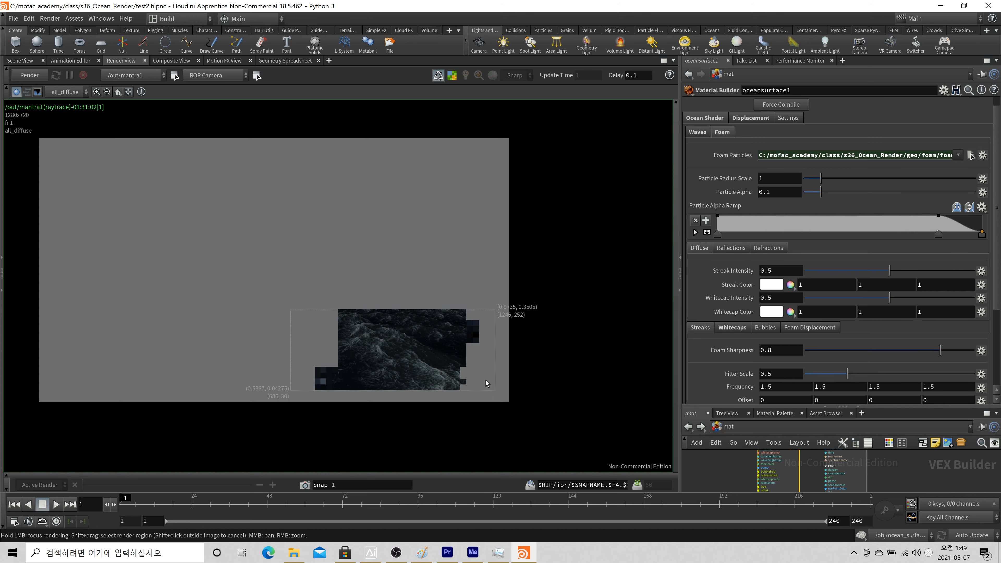
# - Examine the rendered wave crests against the foam's Streak Intensity and Whitecap Intensity settings
pyautogui.scroll(6, 440, 375)
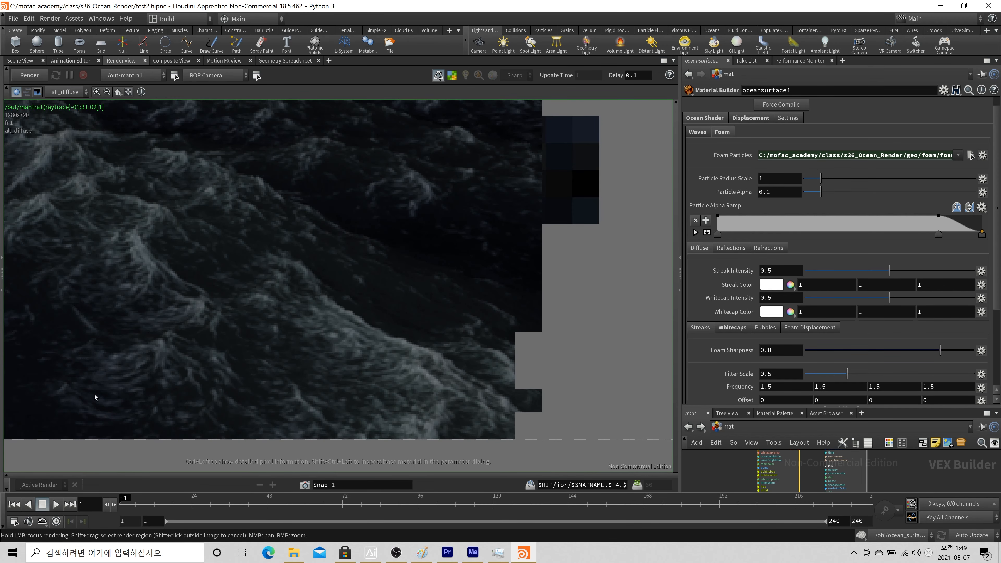
pyautogui.scroll(-5, 93, 398)
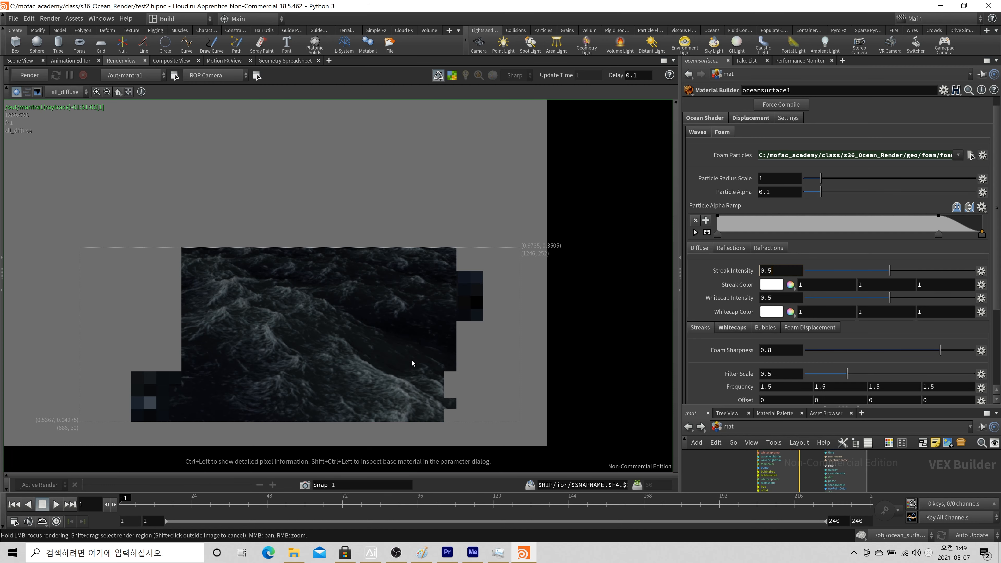
pyautogui.scroll(-5, 395, 366)
pyautogui.scroll(3, 396, 364)
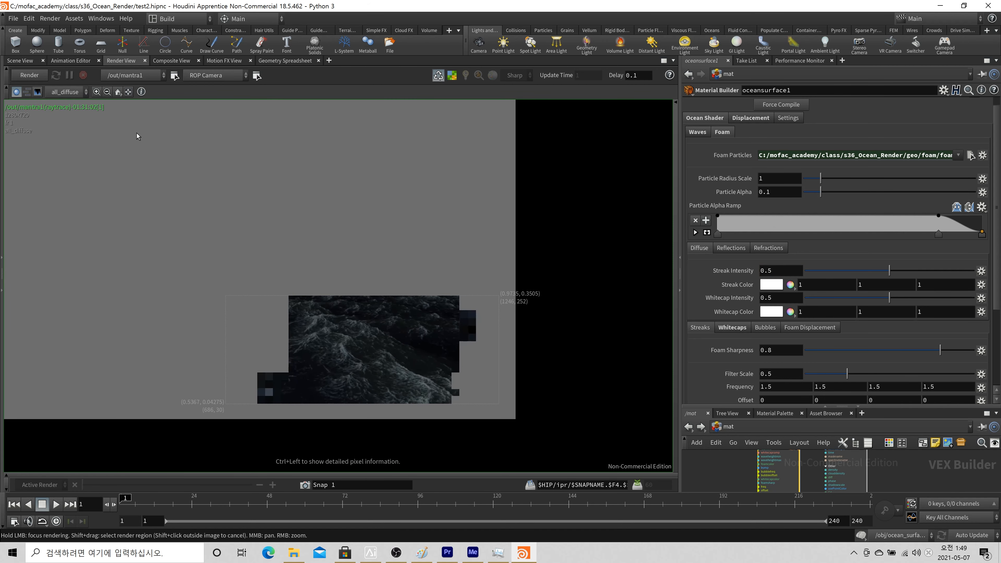
pyautogui.scroll(-3, 311, 245)
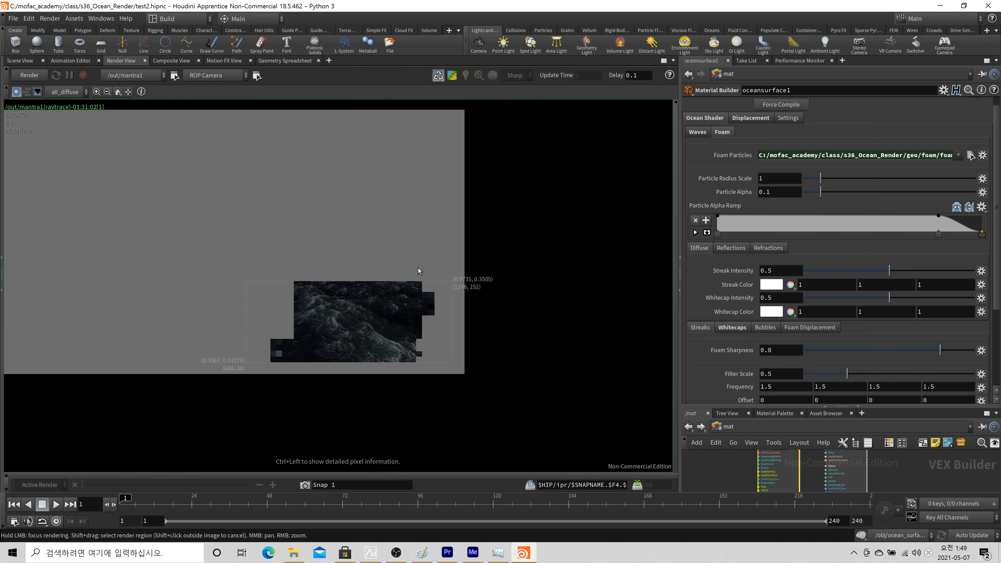
pyautogui.scroll(-2, 280, 339)
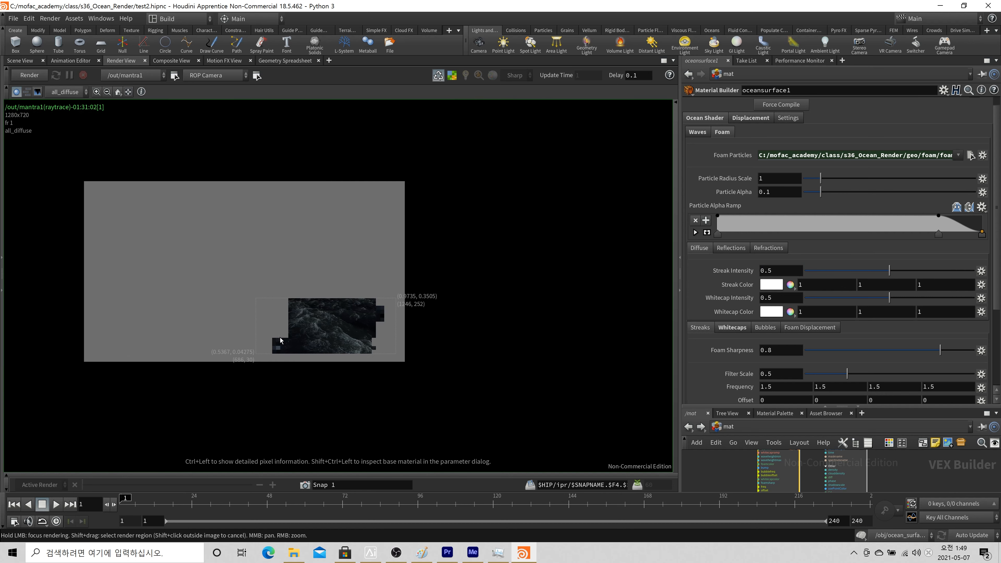
pyautogui.scroll(2, 280, 340)
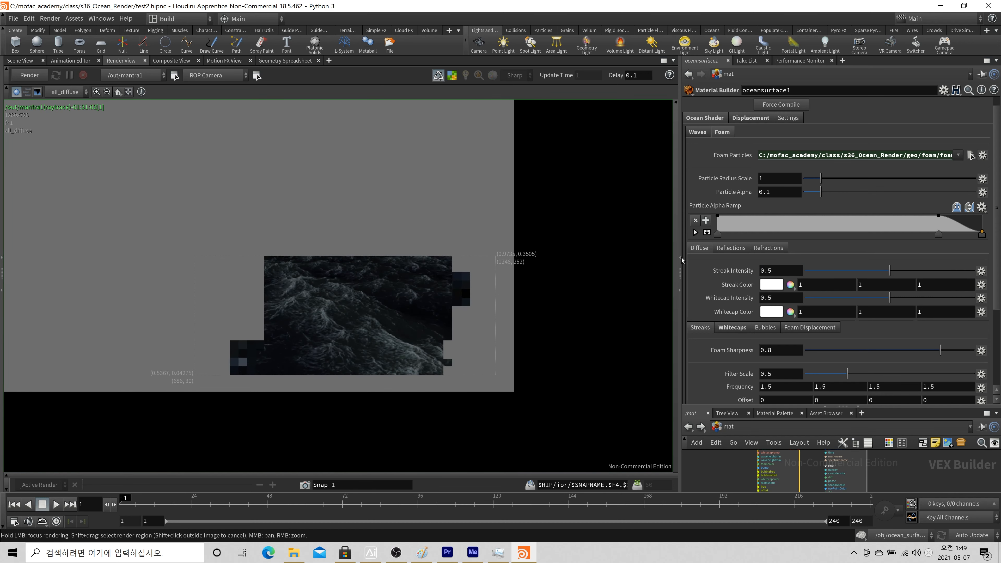
# - Review the Waves height, Diffuse Color and Diffuse Ramp settings against the render, and return to the Foam settings
pyautogui.click(706, 132)
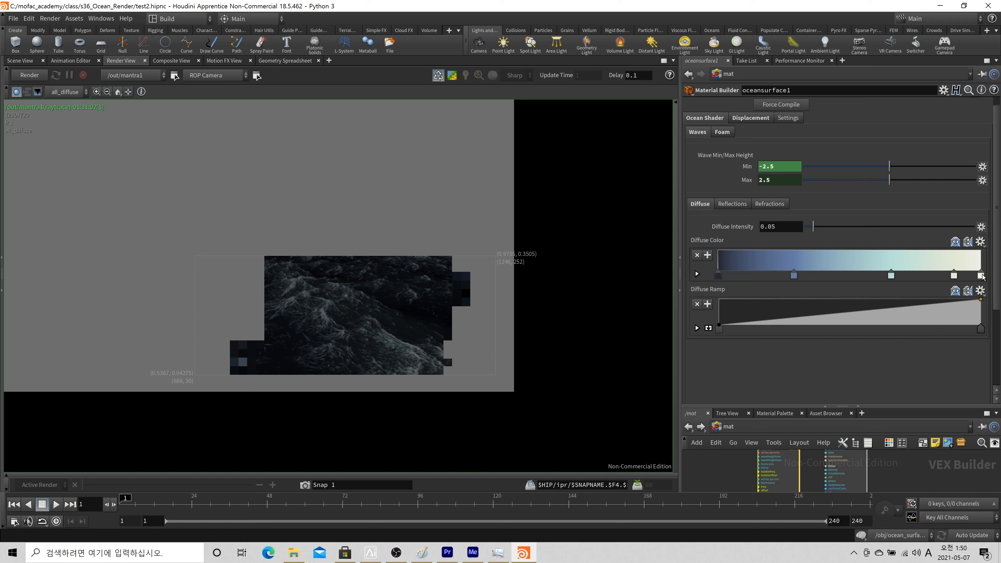
pyautogui.scroll(-4, 351, 262)
pyautogui.moveTo(351, 263); pyautogui.dragTo(464, 324, button='middle')
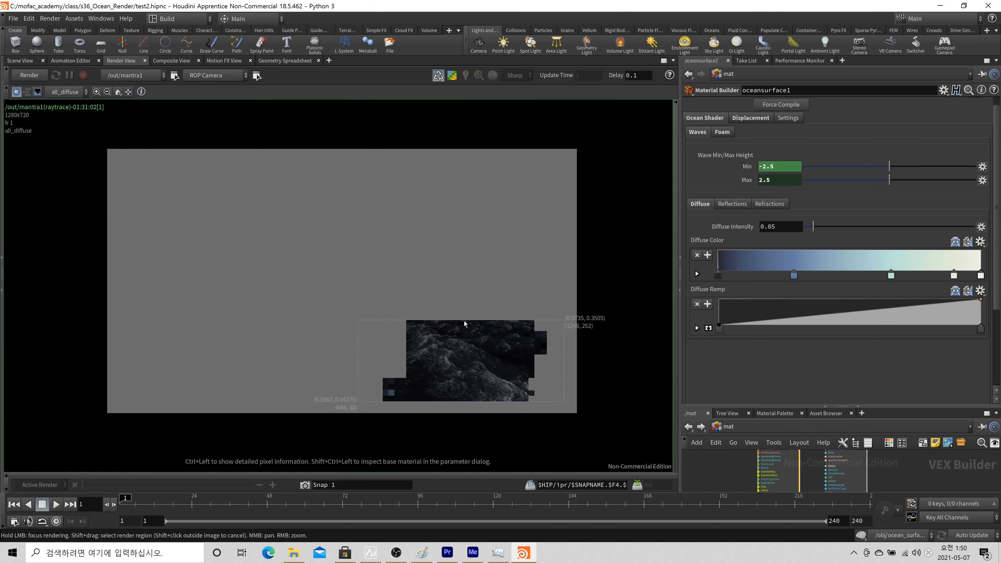
pyautogui.click(722, 131)
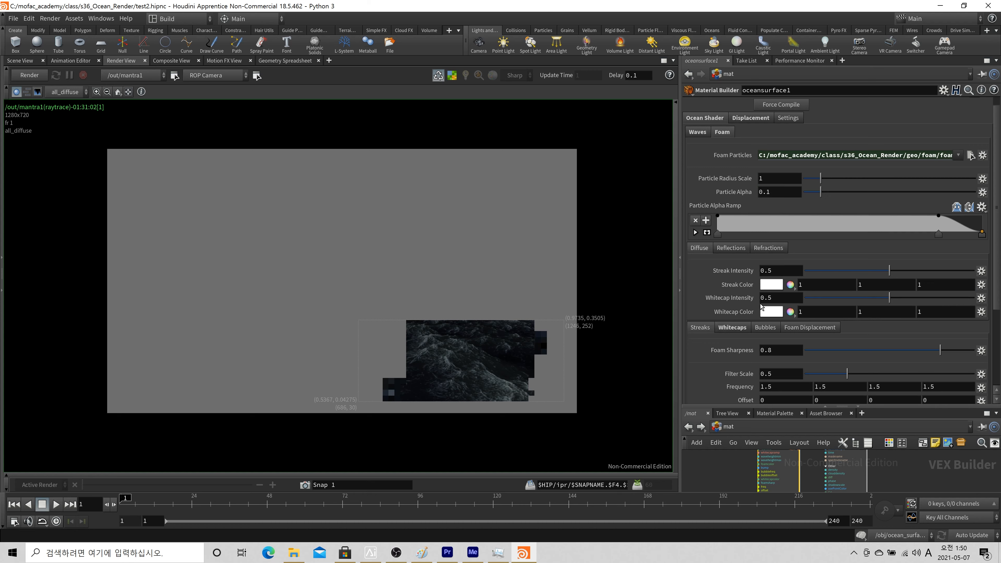
pyautogui.scroll(-2, 761, 307)
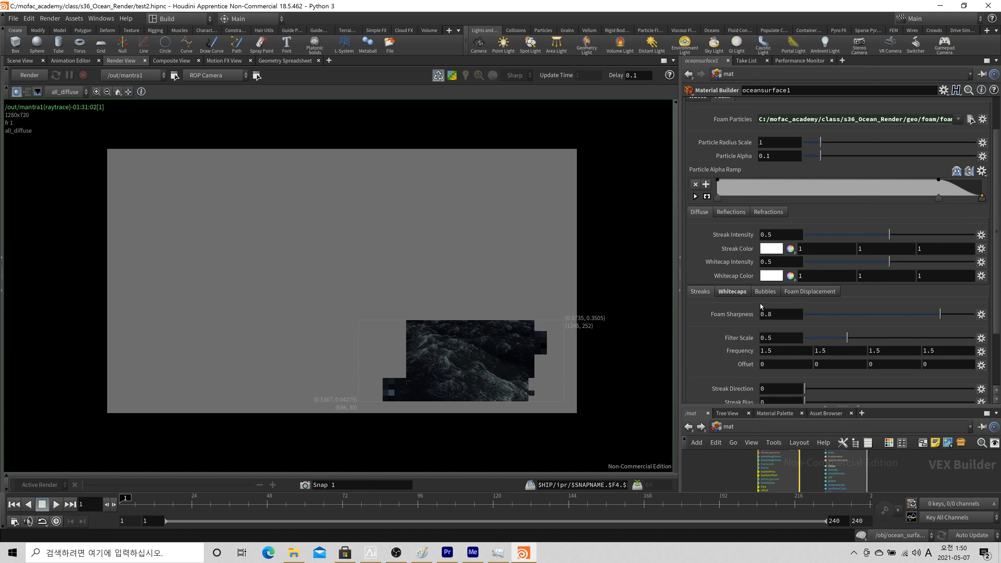
pyautogui.scroll(2, 767, 225)
pyautogui.scroll(2, 458, 376)
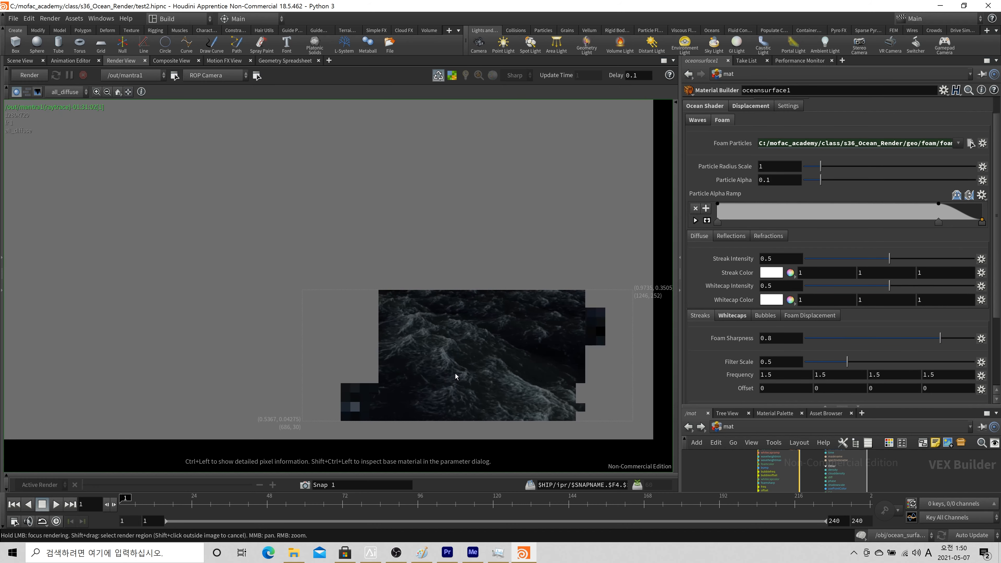
pyautogui.scroll(-1, 474, 384)
# - Switch the Render View from the all_diffuse plane to the C plane and frame the rendered ocean region
pyautogui.click(61, 91)
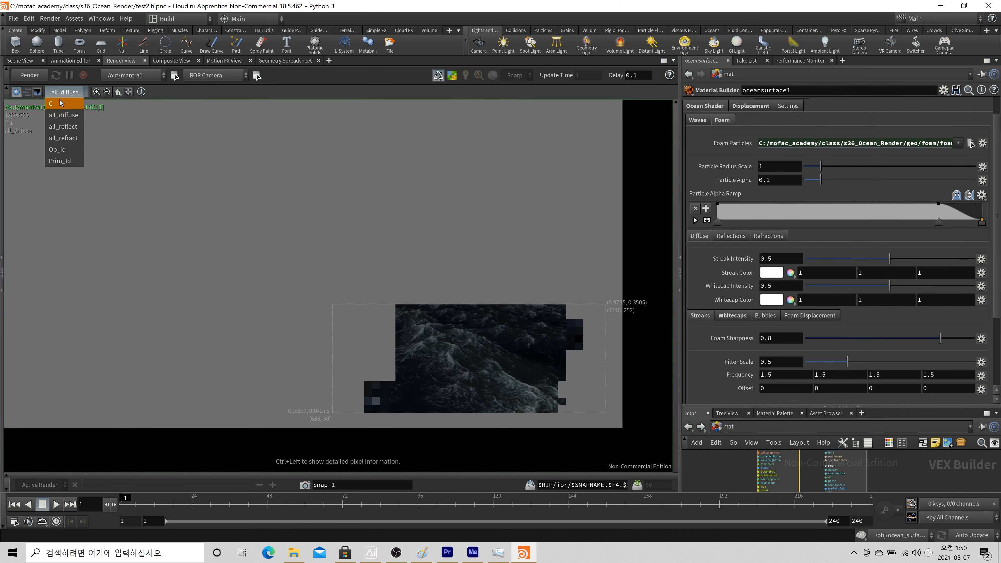
pyautogui.click(55, 99)
pyautogui.scroll(2, 522, 384)
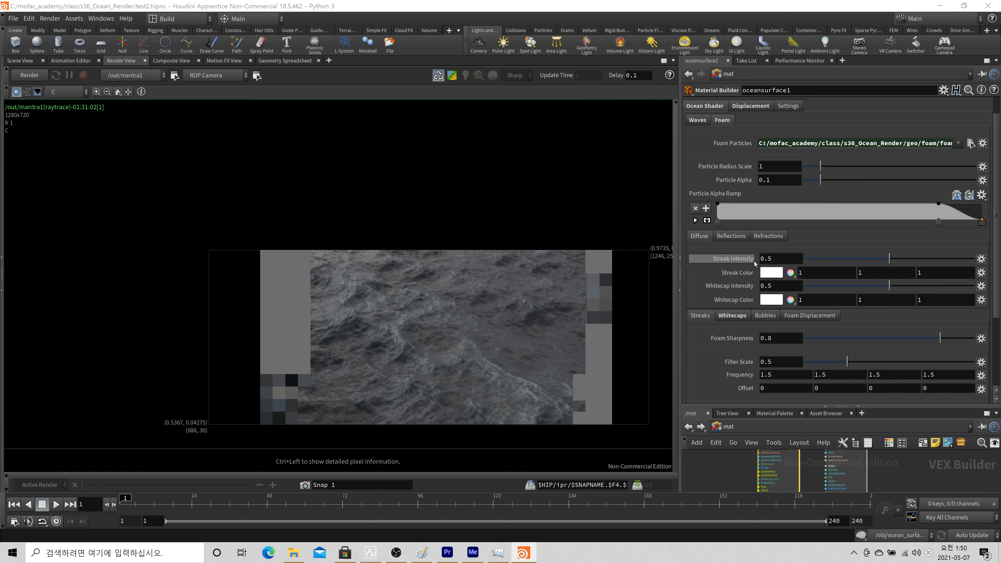
# - Look through the foam's Streaks settings and open the Whitecaps settings with their Intensity Ramp
pyautogui.scroll(-3, 754, 264)
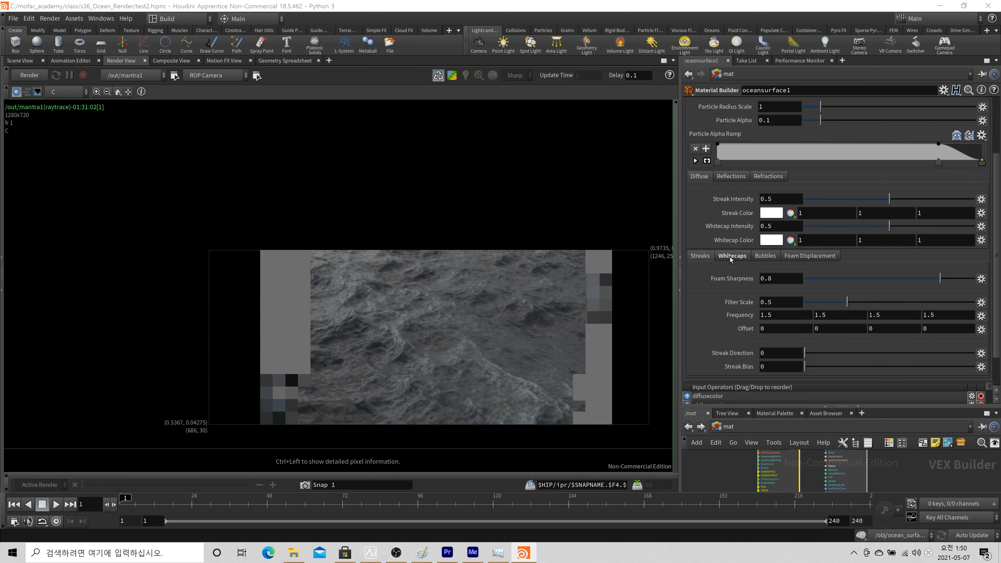
pyautogui.click(710, 257)
pyautogui.click(725, 257)
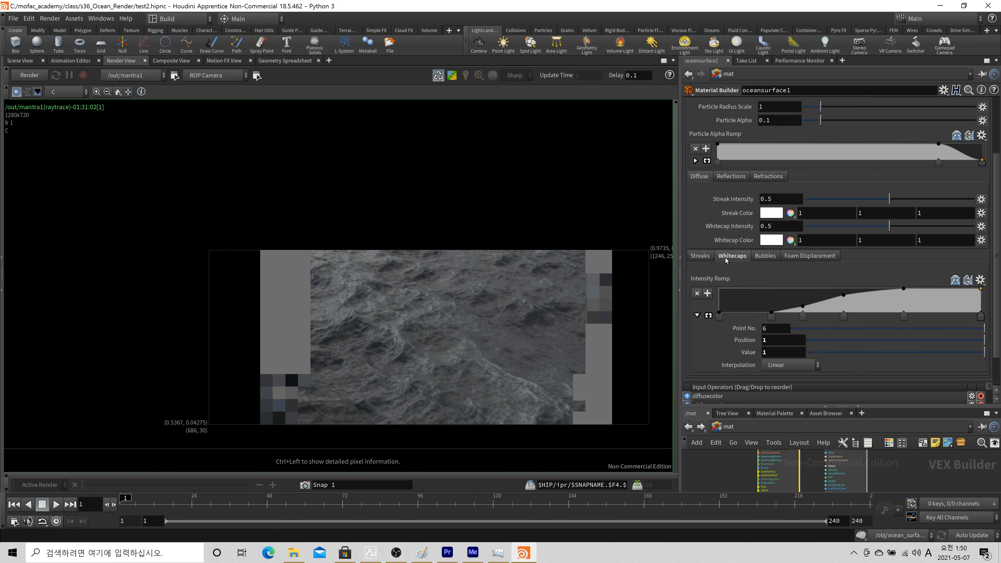
# - Examine the foam's Streaks settings, such as Foam Sharpness, Filter Scale and Streak Direction, against the rendered wave crests
pyautogui.click(706, 257)
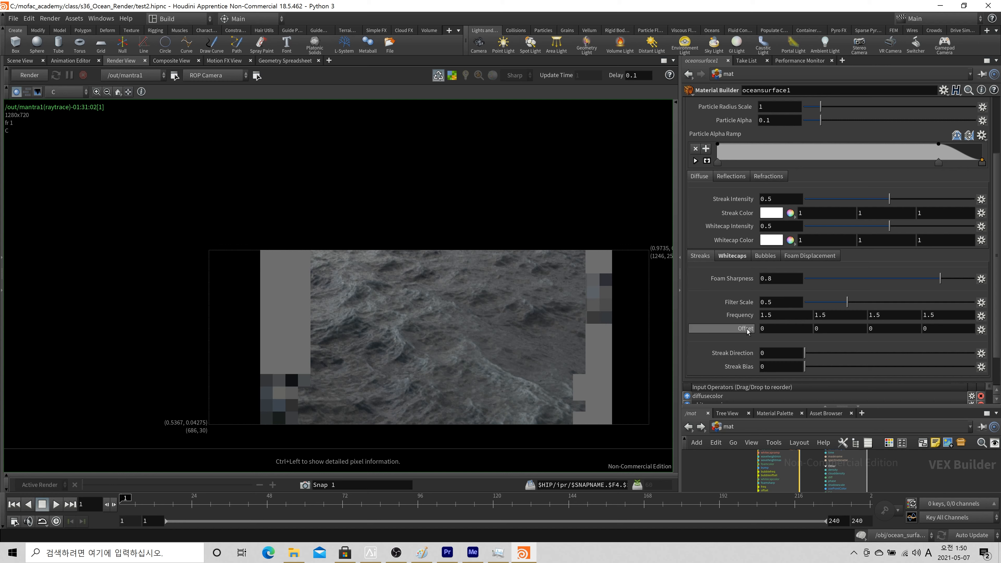
pyautogui.scroll(1, 748, 332)
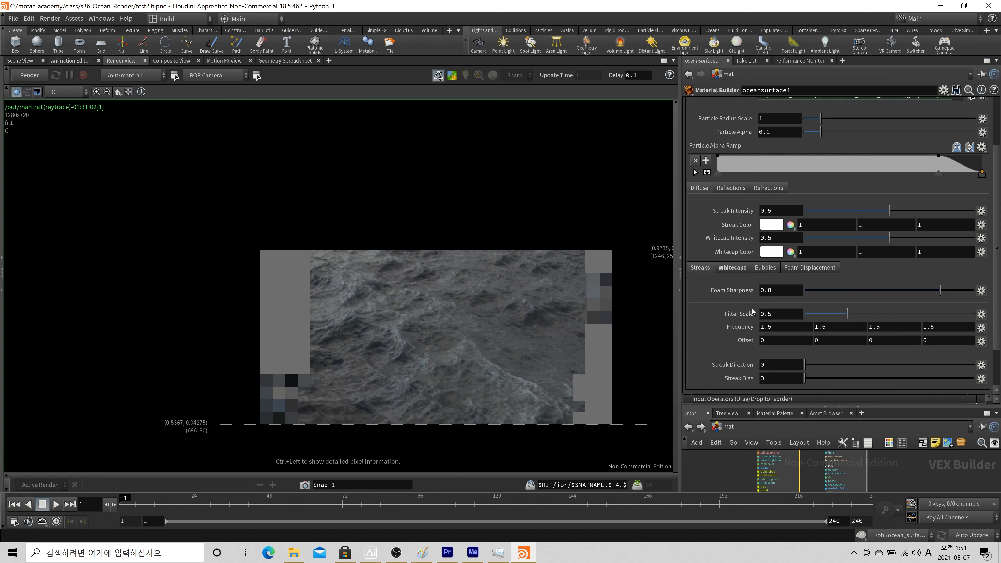
pyautogui.scroll(-1, 753, 377)
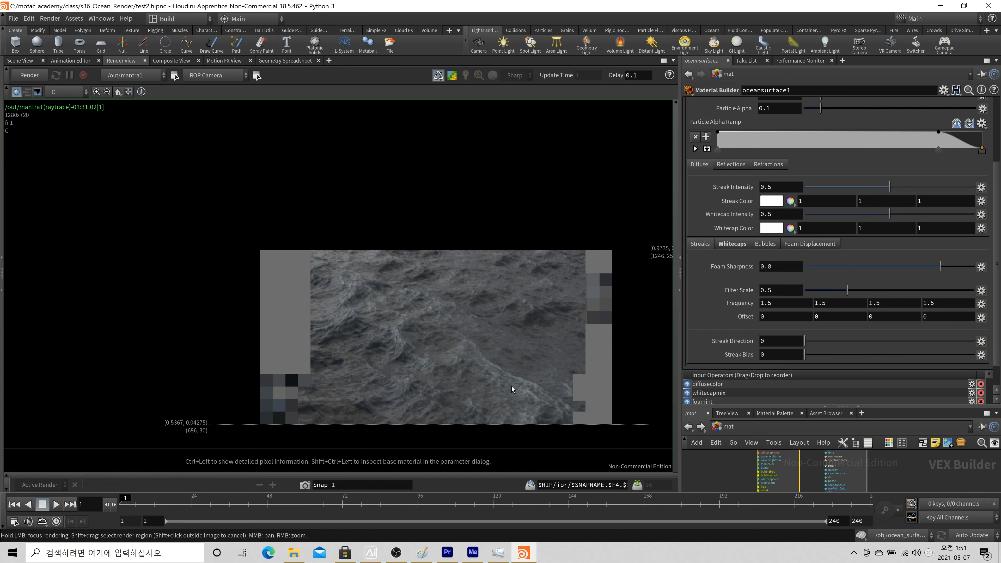
pyautogui.scroll(3, 530, 385)
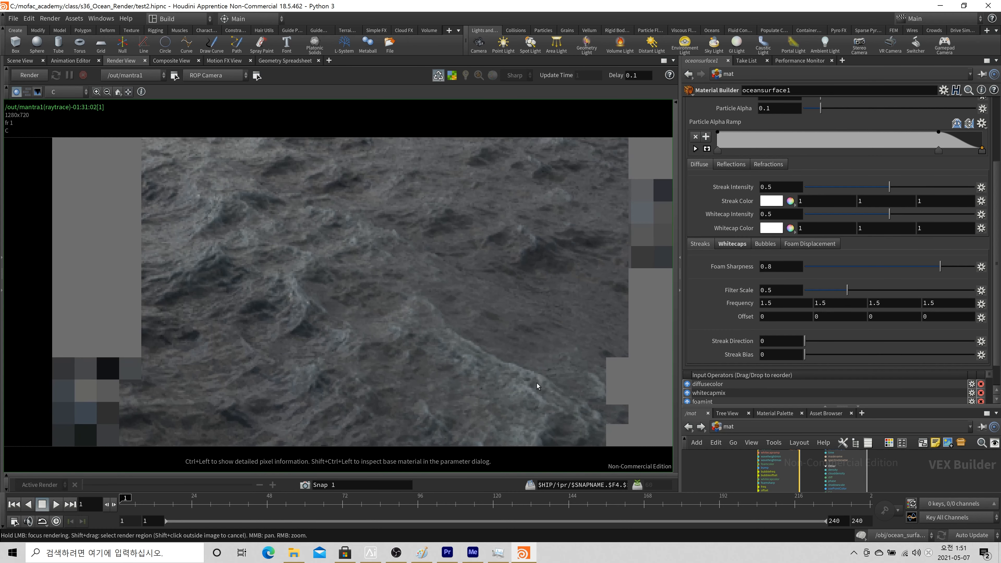
pyautogui.scroll(-3, 562, 396)
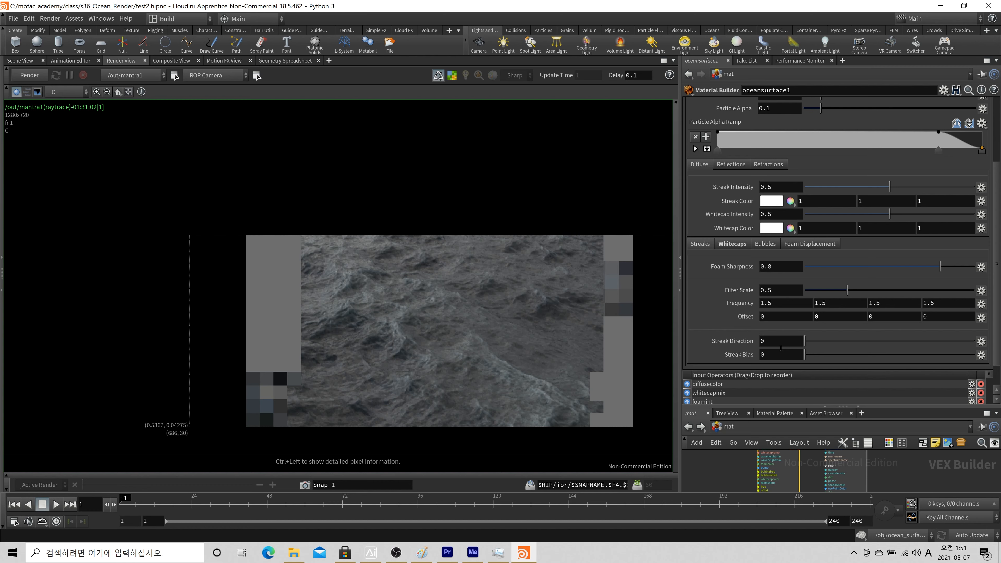
pyautogui.scroll(-5, 417, 277)
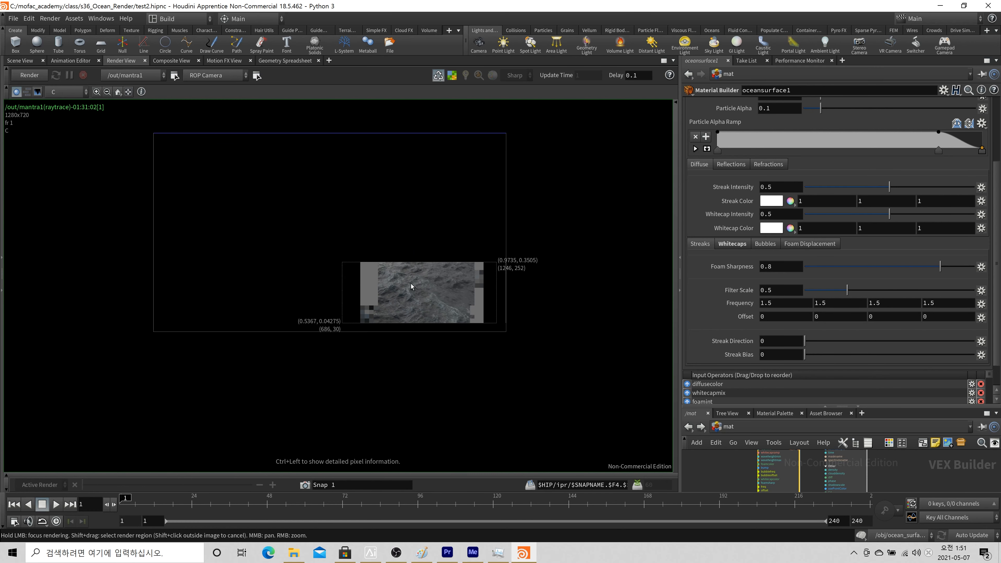
pyautogui.moveTo(423, 266); pyautogui.dragTo(422, 293, button='middle')
pyautogui.scroll(-1, 423, 293)
pyautogui.scroll(2, 435, 260)
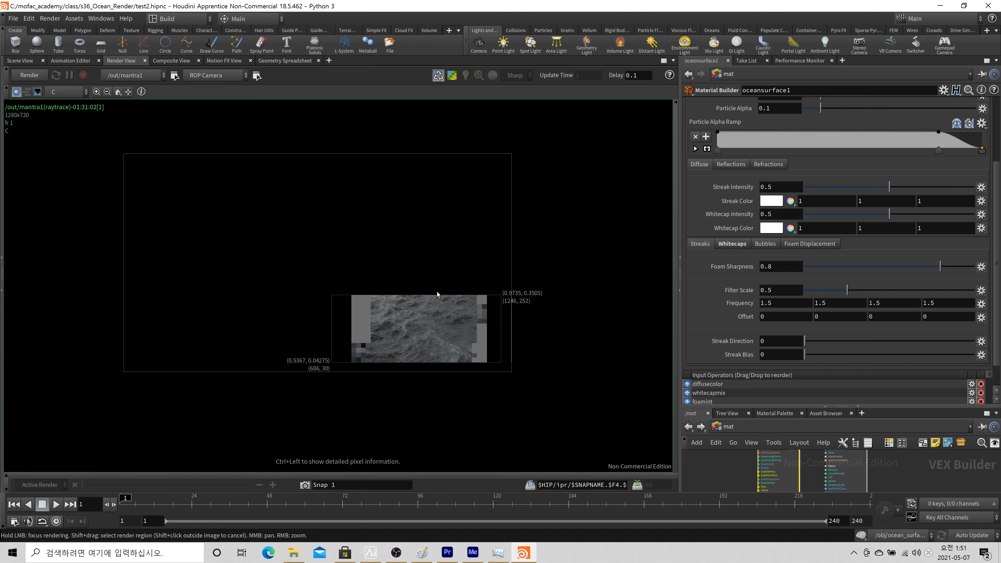
pyautogui.scroll(3, 460, 334)
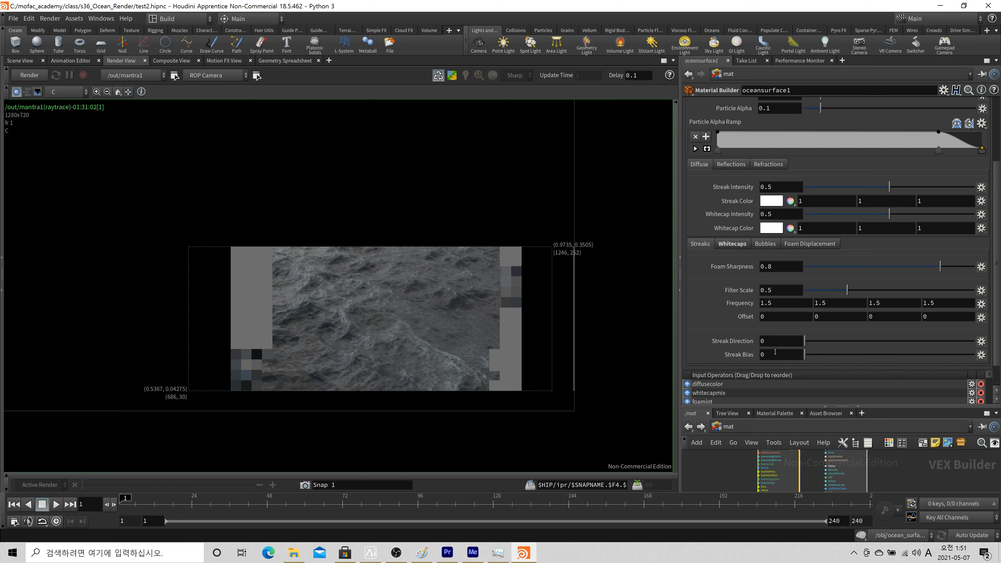
# - Review the foam's Bubbles settings, Filter Scale, Frequency and Offset, against a close view of the rendered foam
pyautogui.click(772, 245)
pyautogui.scroll(3, 371, 369)
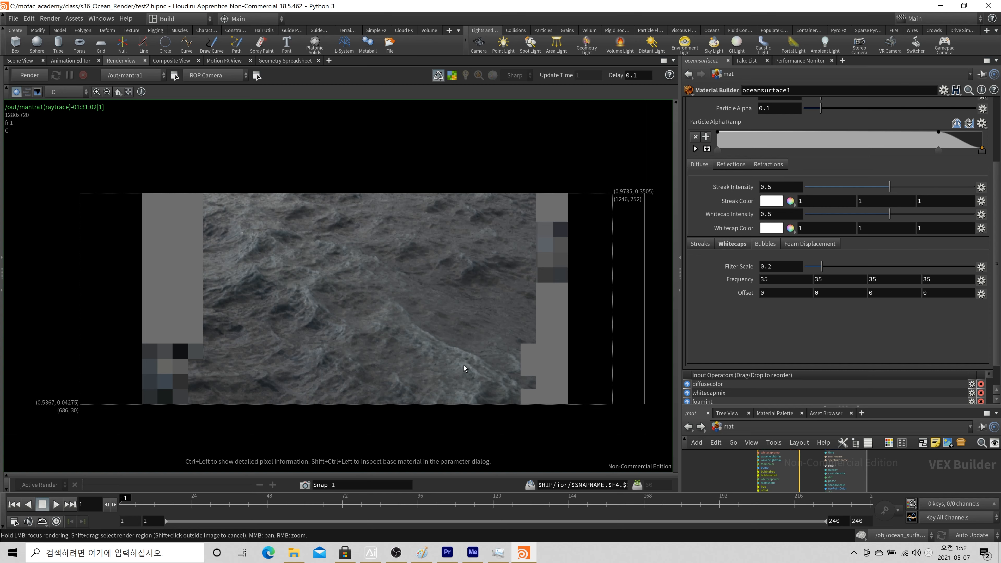
pyautogui.scroll(9, 464, 365)
pyautogui.scroll(-9, 466, 362)
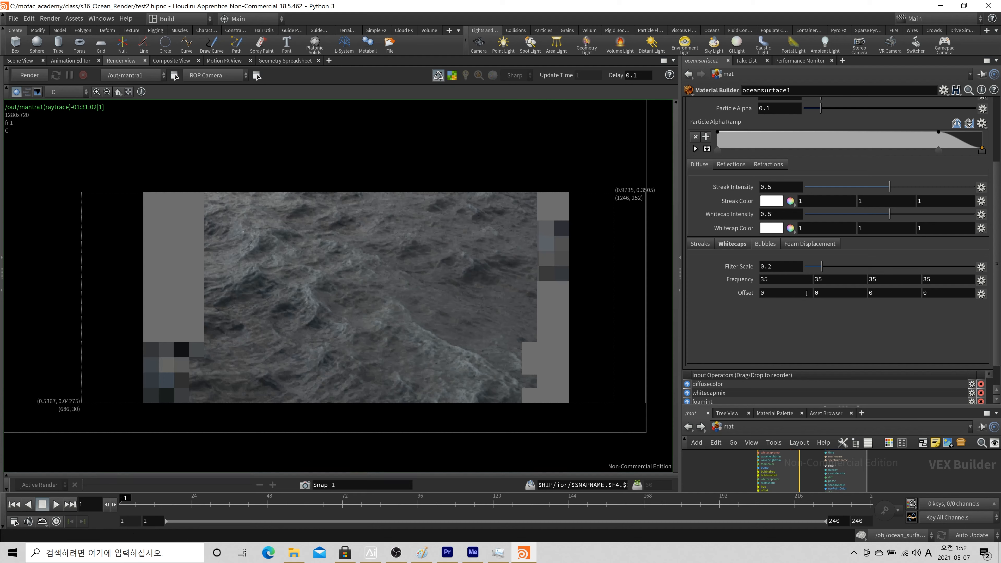
# - Review the Whitecaps Intensity Ramp together with the Wave Min/Max Height values in the Waves settings
pyautogui.click(738, 245)
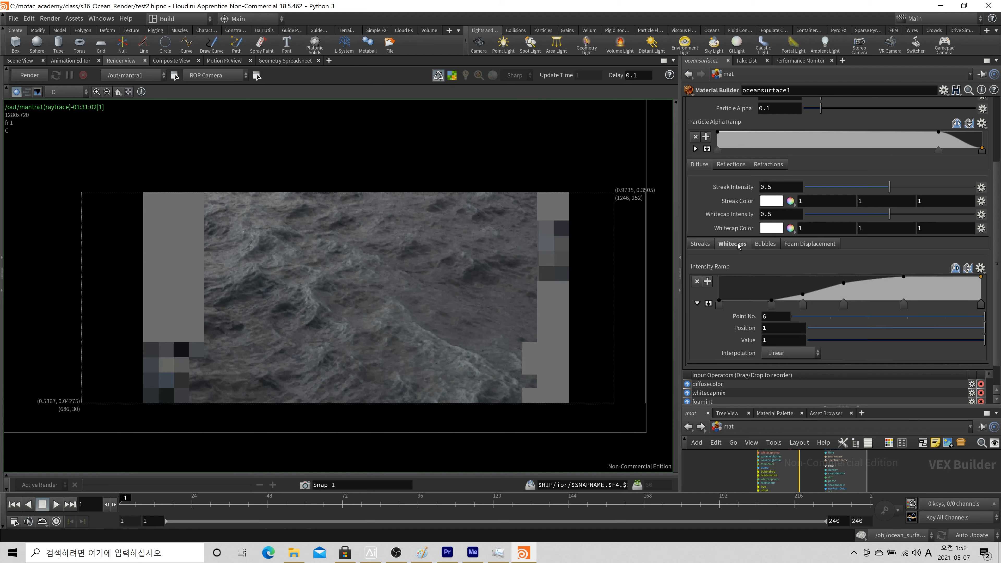
pyautogui.scroll(2, 771, 128)
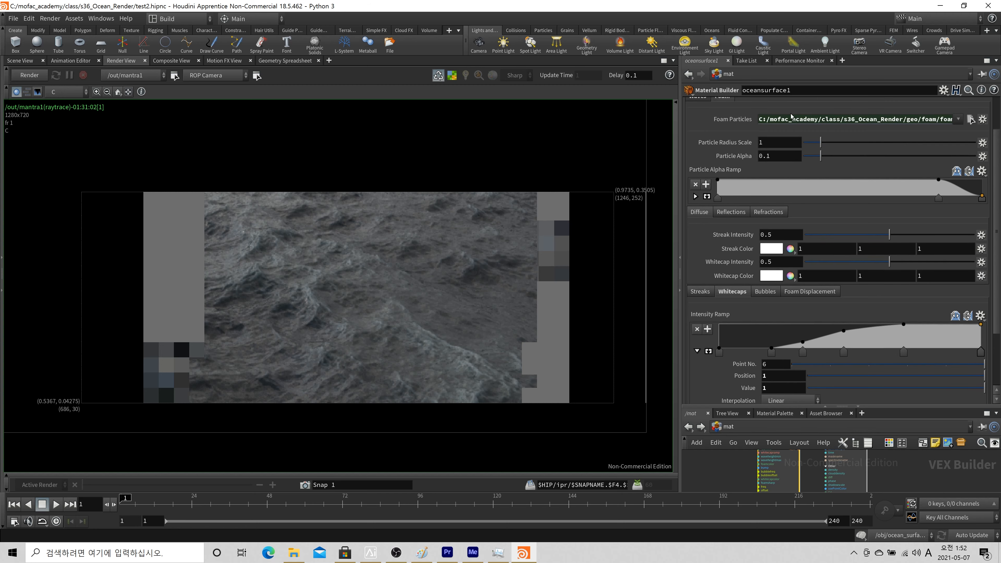
pyautogui.scroll(-2, 791, 117)
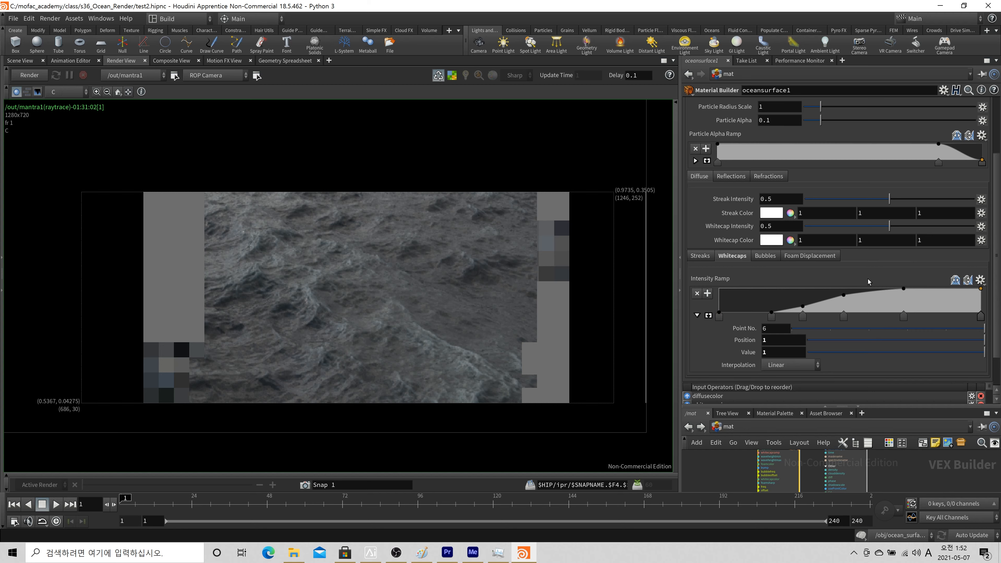
pyautogui.scroll(10, 863, 276)
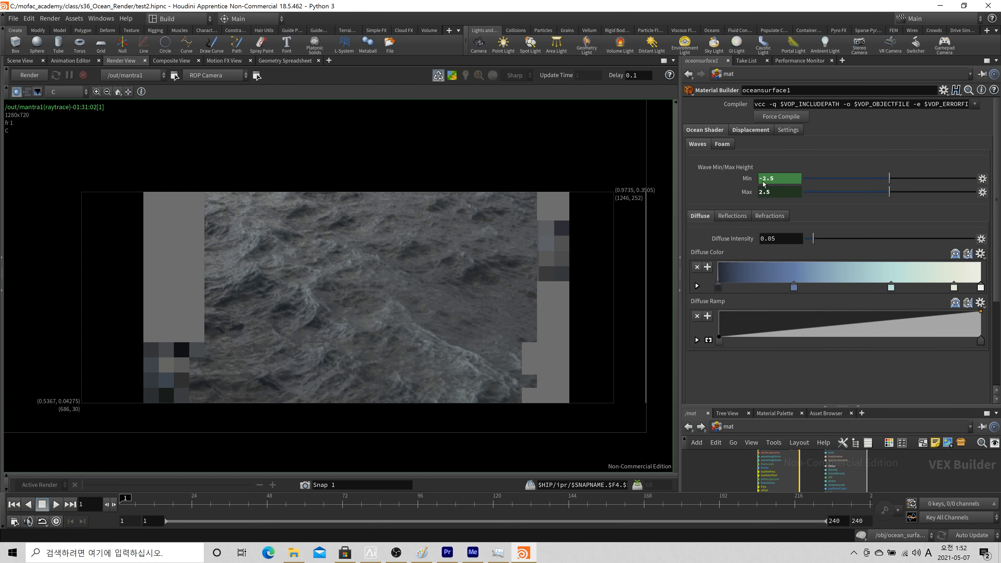
pyautogui.scroll(-10, 766, 189)
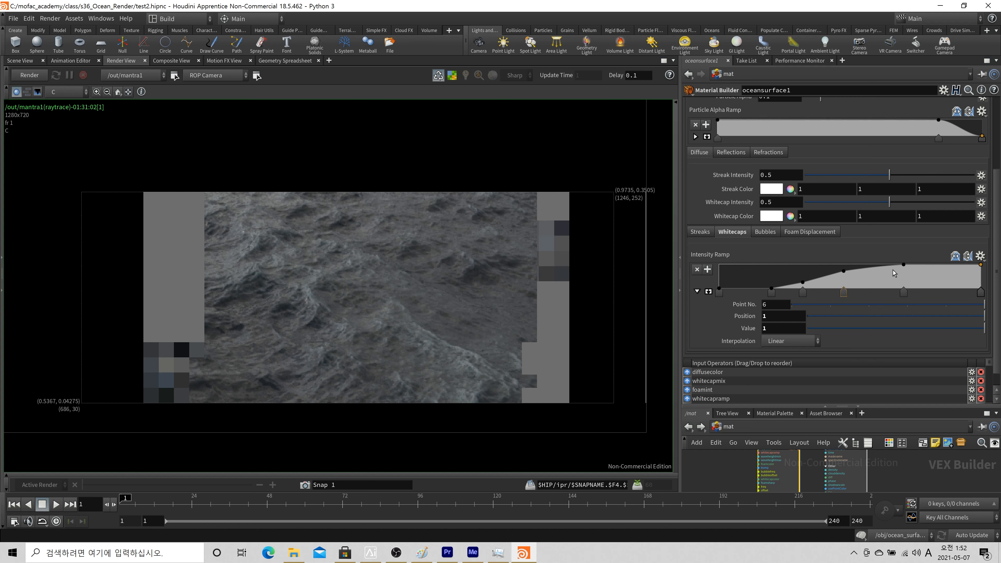
pyautogui.scroll(3, 752, 258)
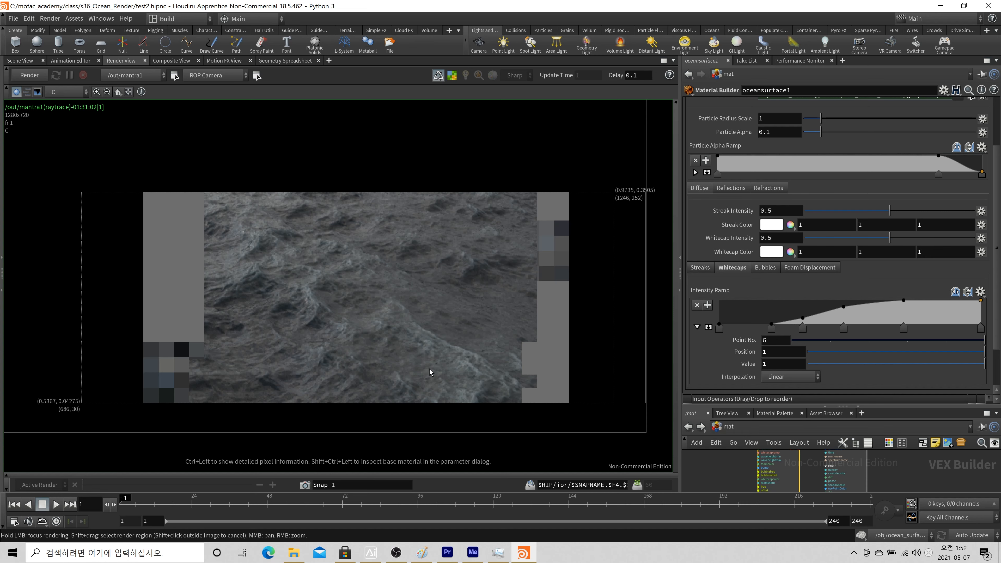
# - Review the Foam Displacement amounts for streaks and whitecaps alongside the particle and diffuse foam settings
pyautogui.click(797, 269)
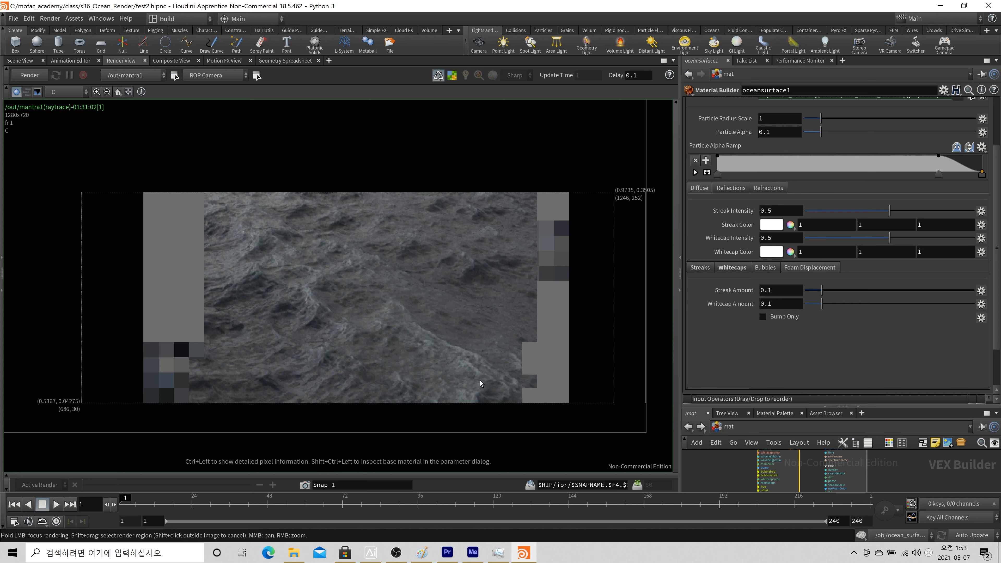
pyautogui.scroll(3, 939, 320)
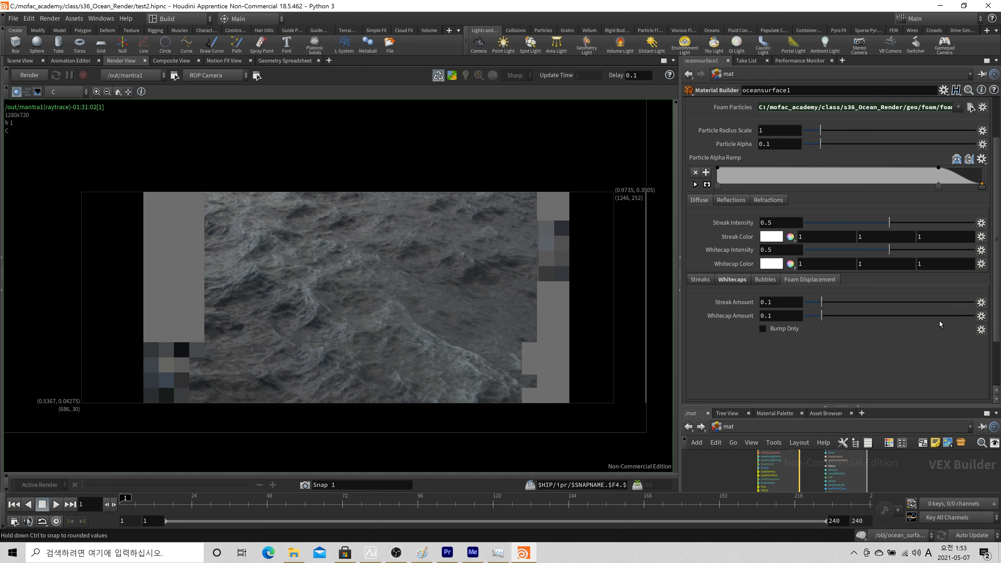
pyautogui.scroll(1, 931, 360)
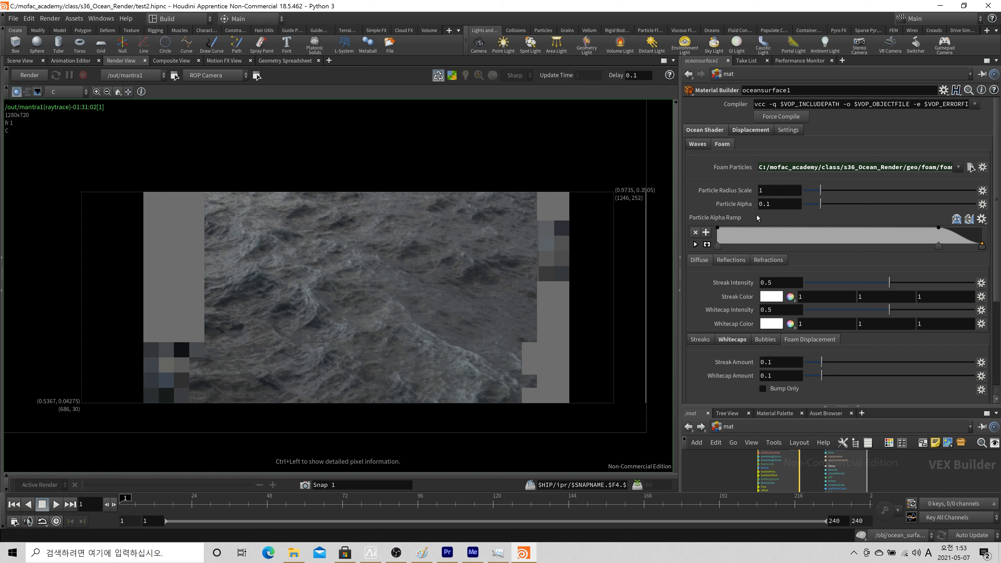
pyautogui.scroll(-1, 798, 196)
pyautogui.scroll(-2, 797, 196)
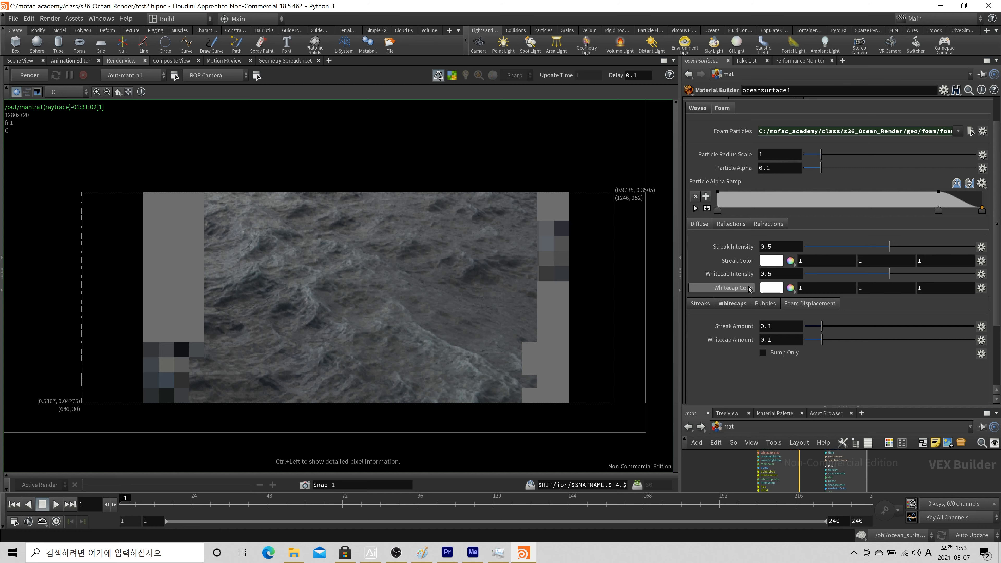
pyautogui.scroll(1, 402, 384)
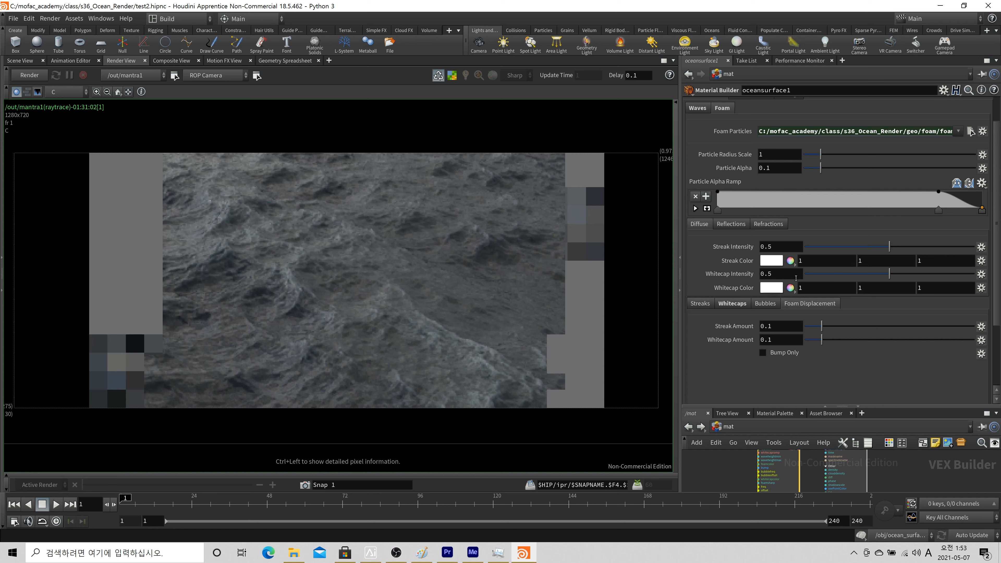
pyautogui.scroll(-1, 808, 284)
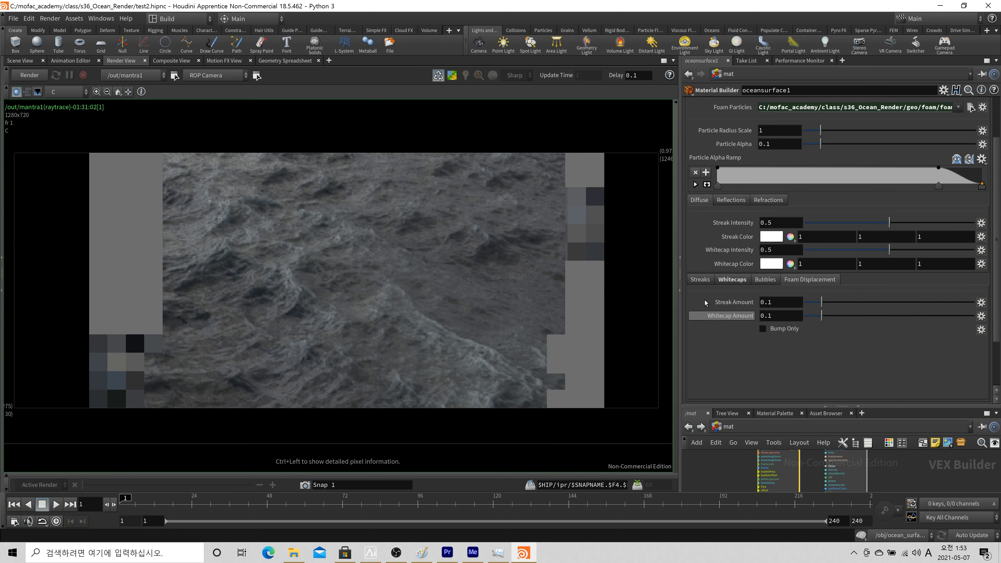
# - Go through the Streaks and Bubbles settings again and return to the Whitecaps Intensity Ramp to compare it with the render
pyautogui.click(700, 279)
pyautogui.click(737, 279)
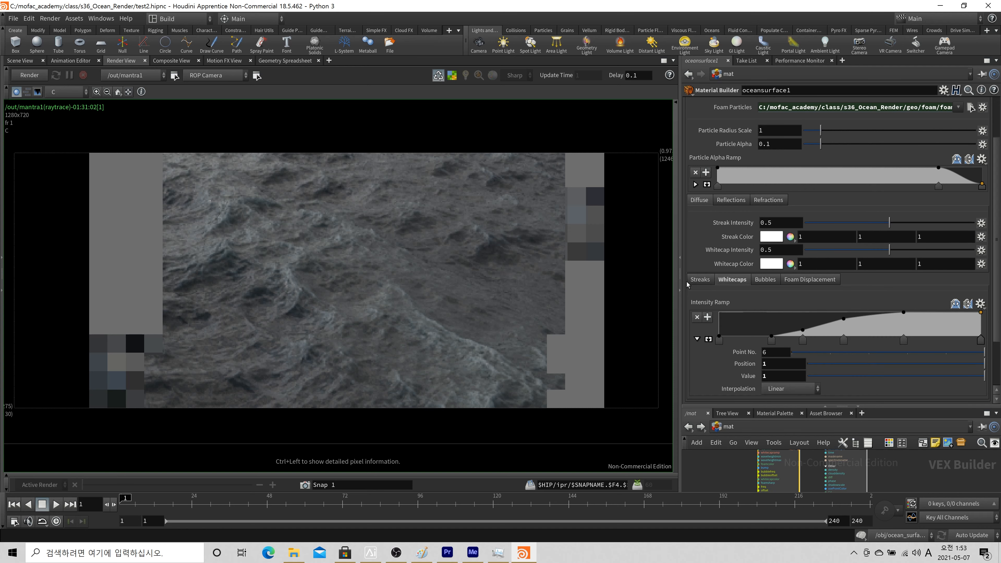
pyautogui.click(690, 280)
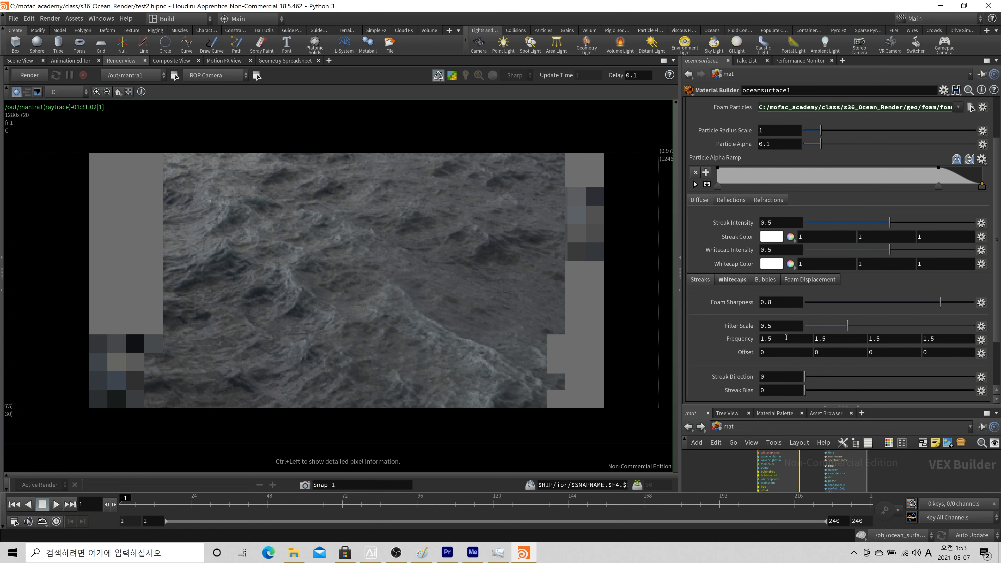
pyautogui.click(777, 284)
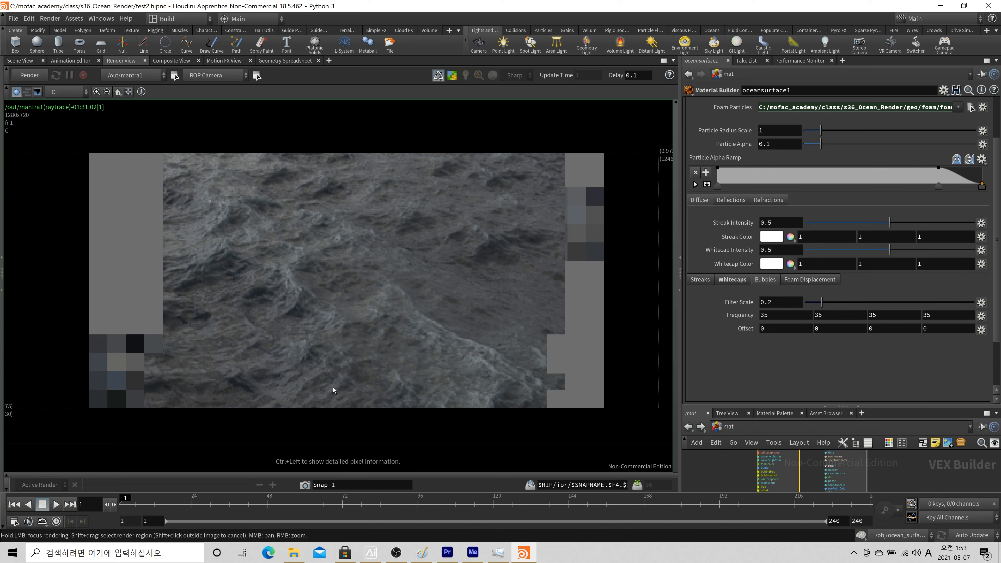
pyautogui.click(727, 280)
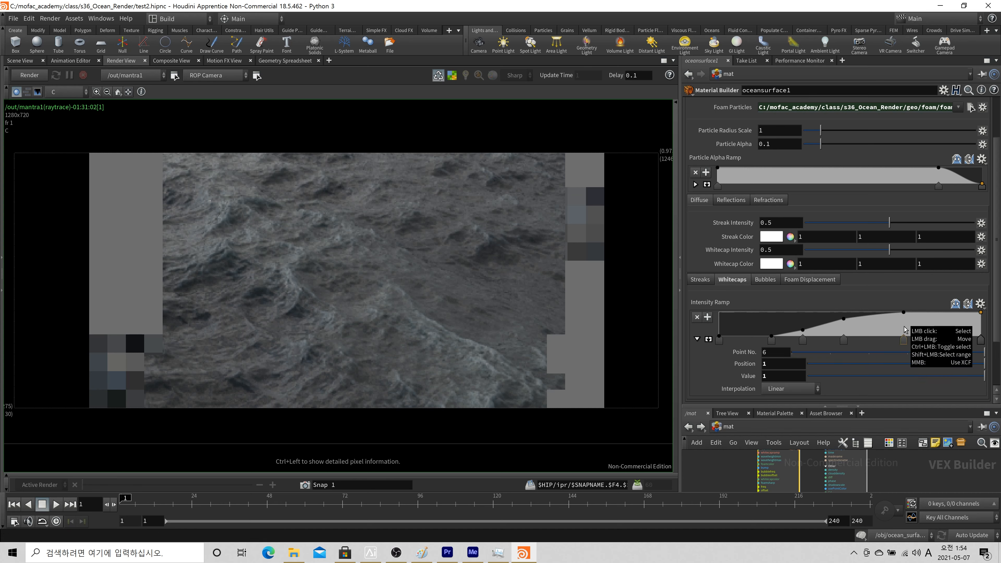
pyautogui.scroll(1, 911, 373)
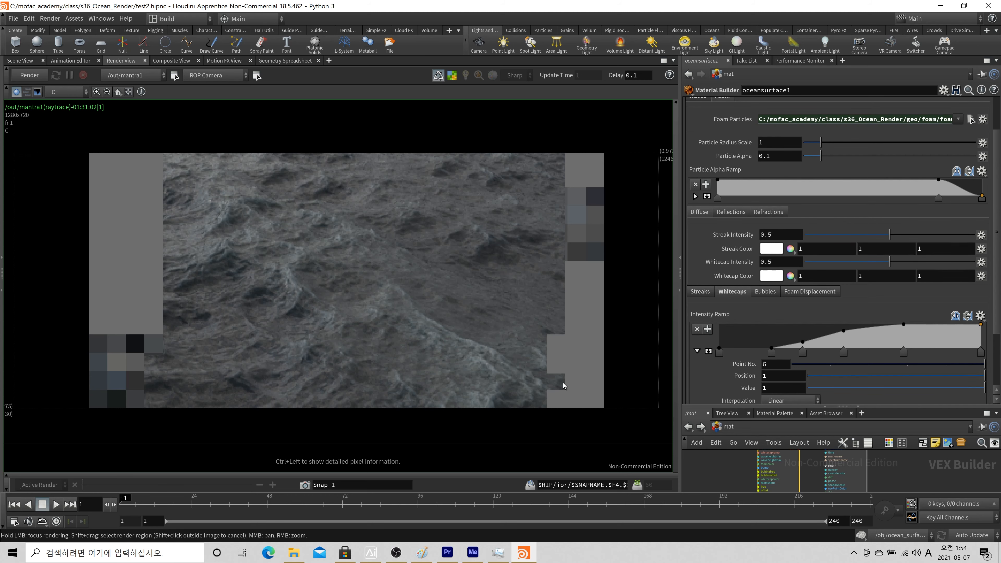
pyautogui.scroll(-3, 564, 385)
# - Compare the Streaks, Bubbles and Whitecaps settings with the foam on the rendered crests, ending on the Foam Displacement settings
pyautogui.click(700, 292)
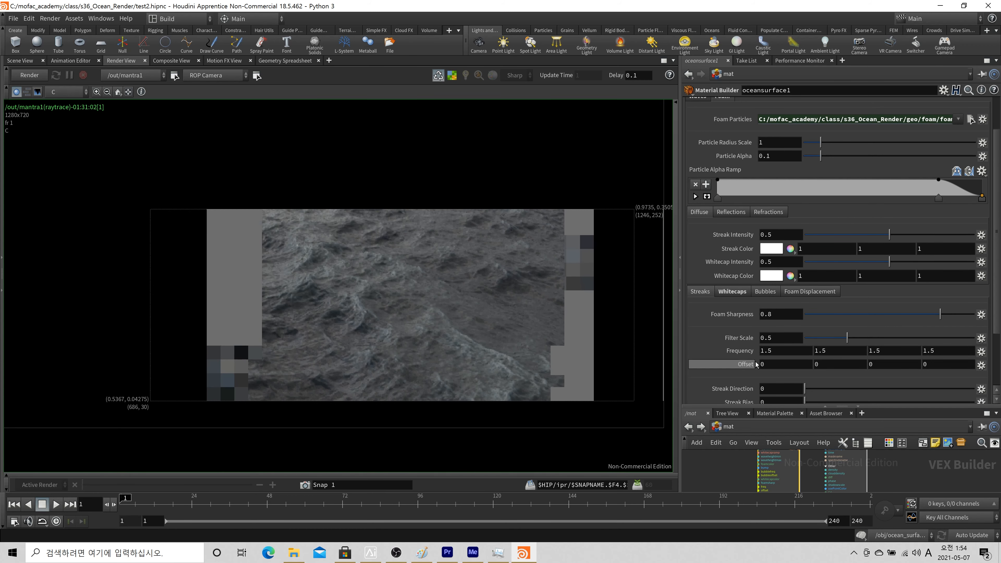
pyautogui.scroll(-2, 756, 364)
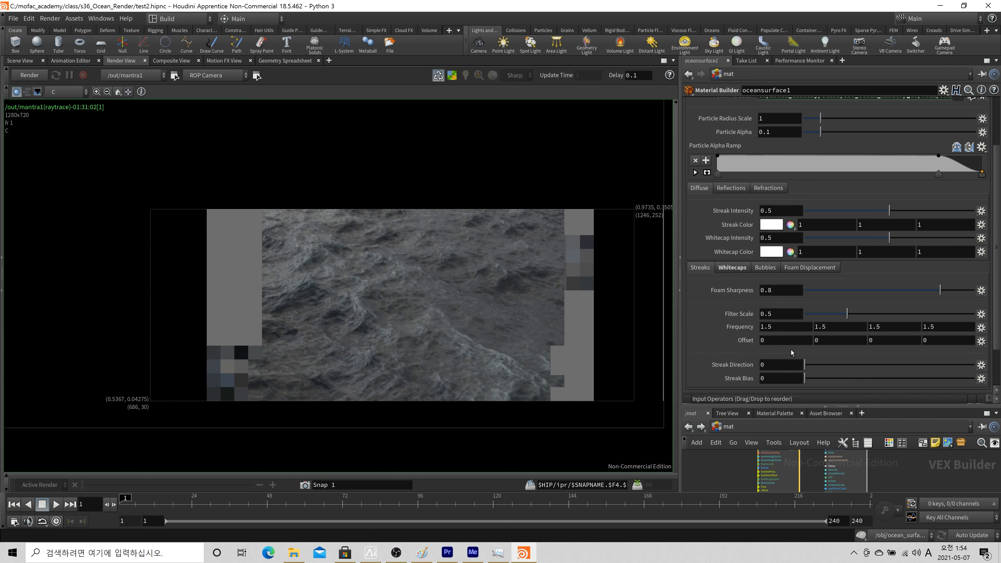
pyautogui.click(773, 269)
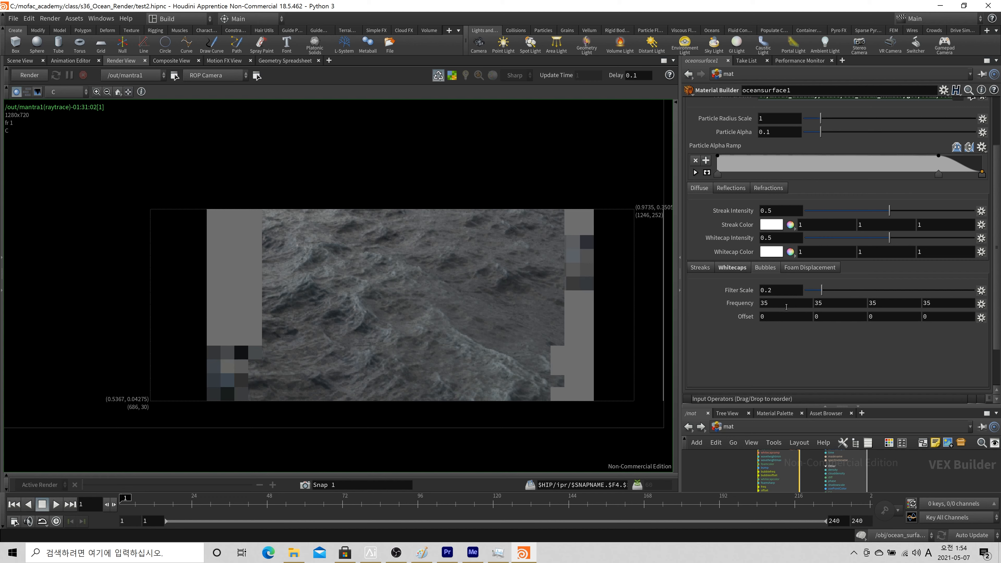
pyautogui.click(698, 269)
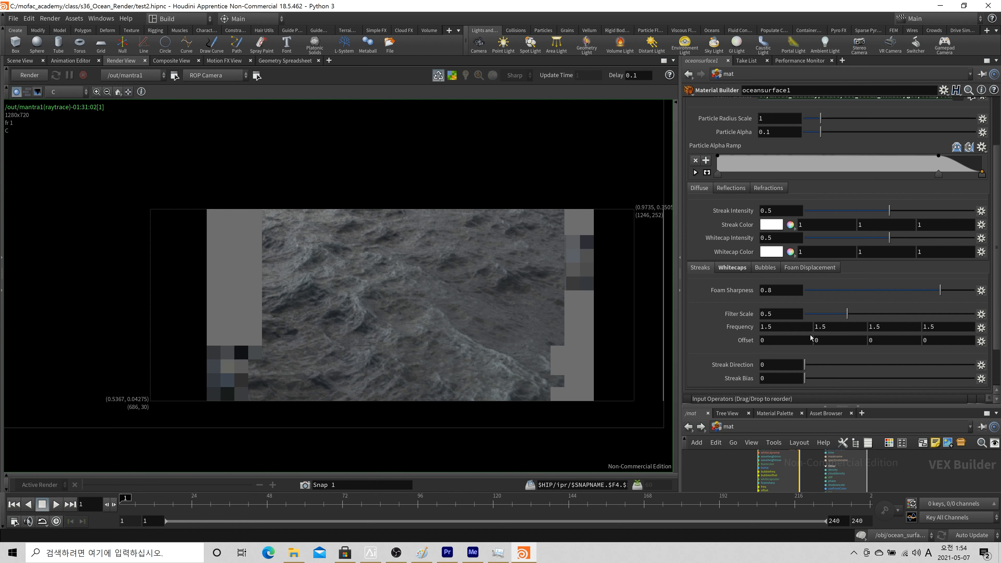
pyautogui.click(746, 269)
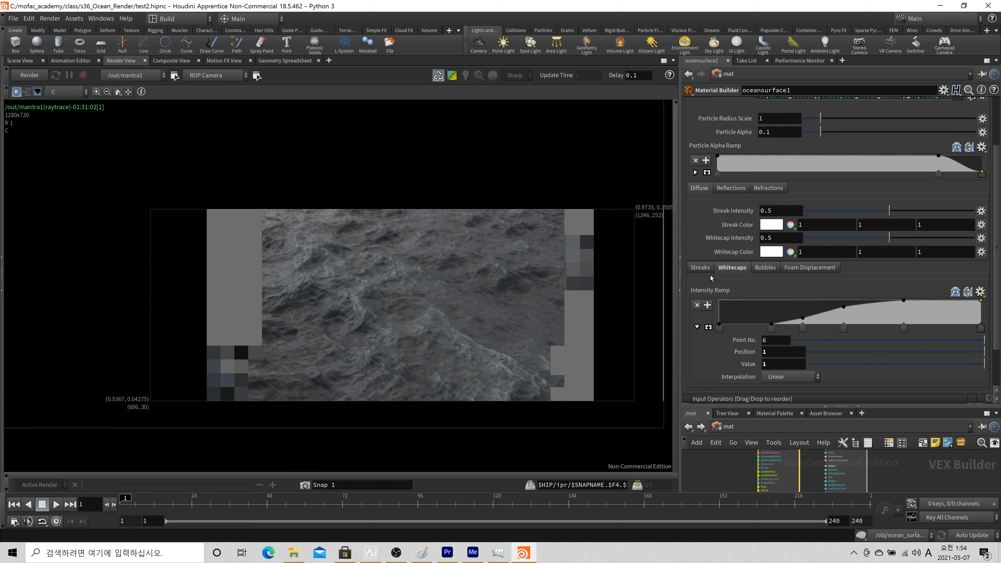
pyautogui.click(700, 268)
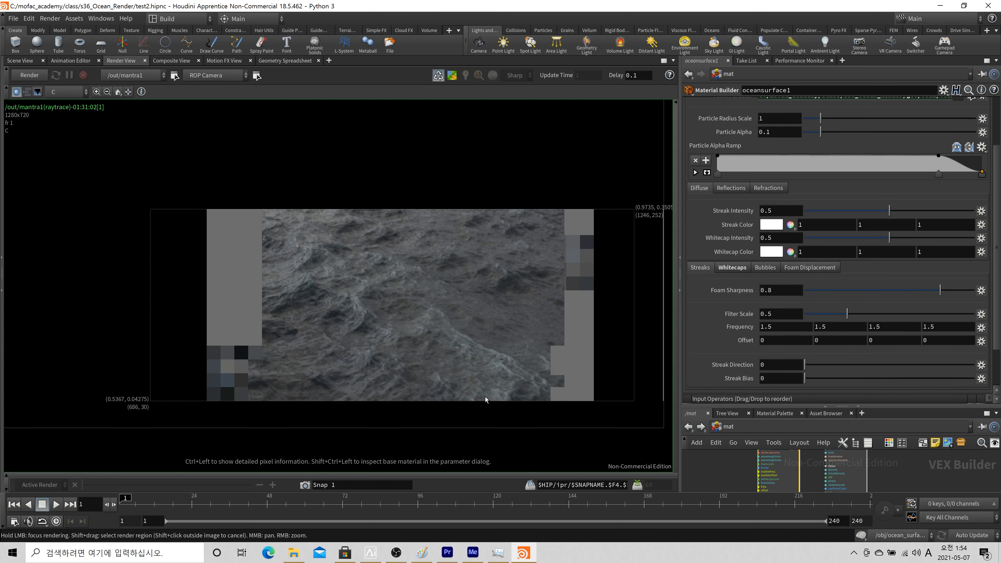
pyautogui.scroll(6, 485, 399)
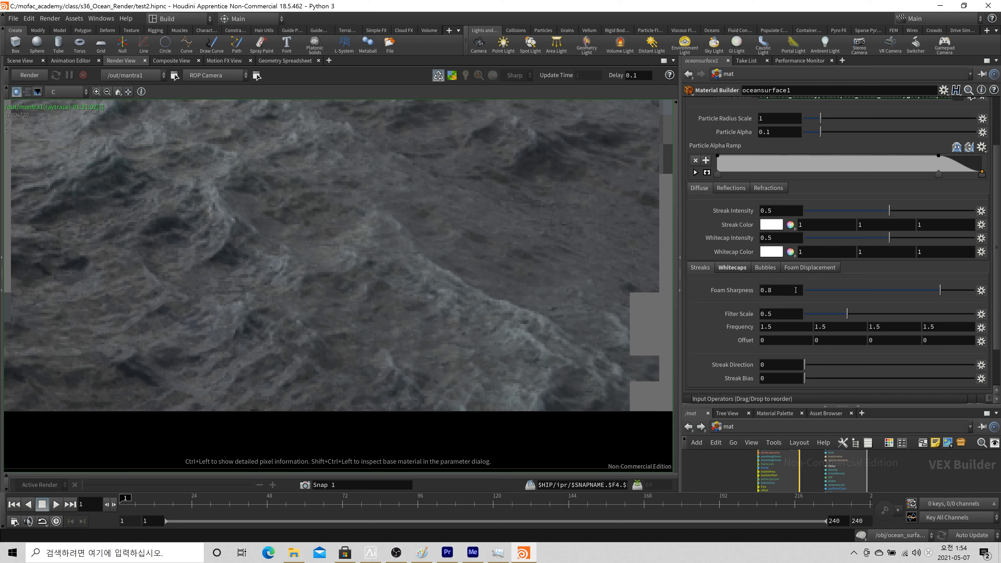
pyautogui.click(790, 268)
pyautogui.scroll(-5, 413, 329)
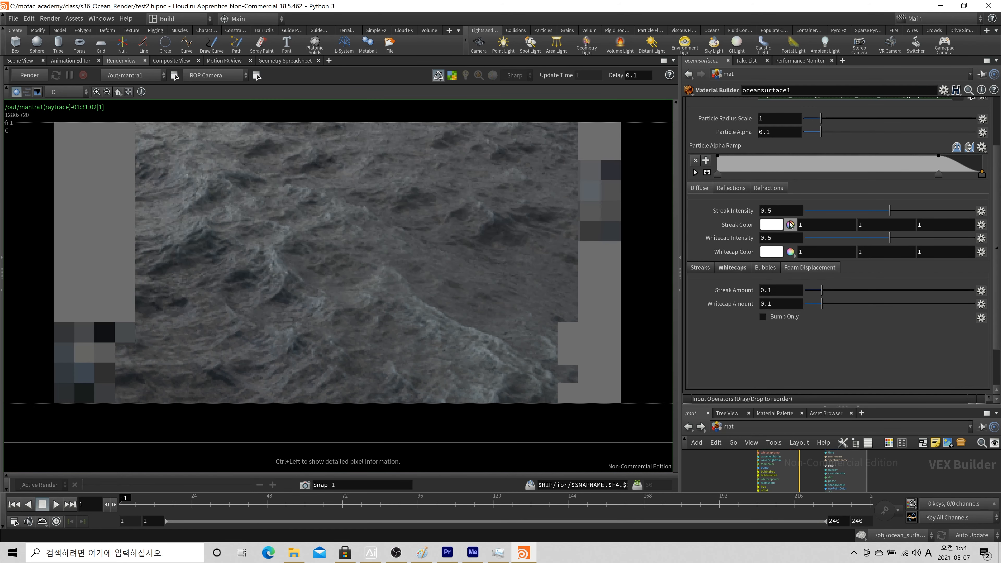
# - Examine the partial render at different zoom levels and review the Waves and Foam settings of the oceansurface shader, ending on Waves
pyautogui.scroll(3, 790, 225)
pyautogui.scroll(-3, 543, 324)
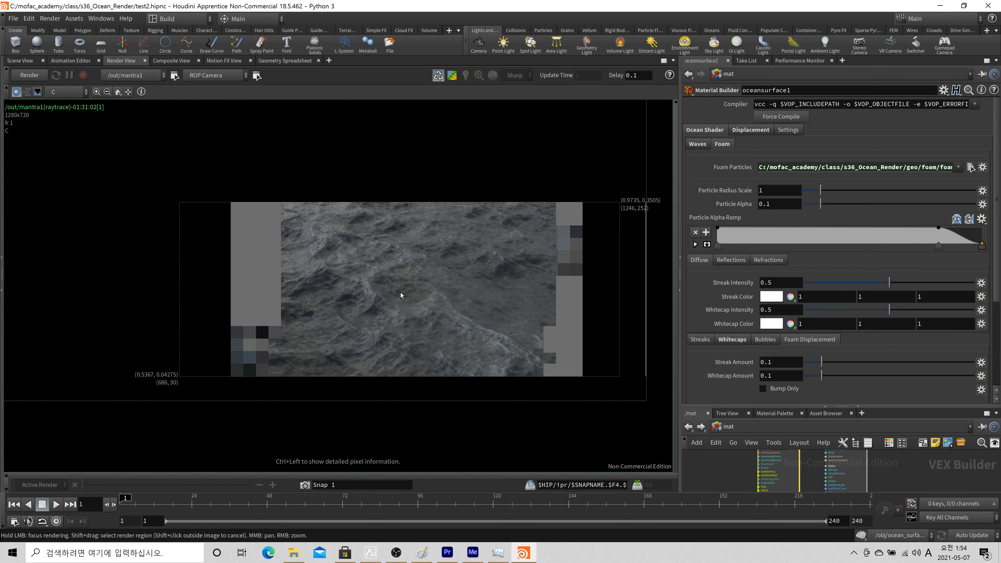
pyautogui.scroll(-4, 394, 293)
pyautogui.scroll(-2, 465, 332)
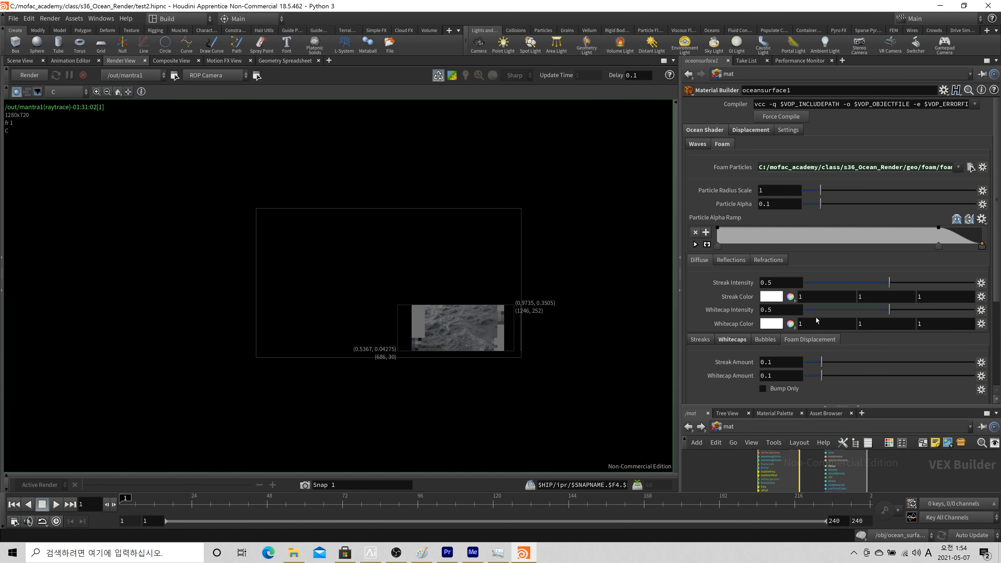
pyautogui.click(701, 148)
pyautogui.click(731, 147)
pyautogui.click(702, 145)
pyautogui.click(753, 131)
pyautogui.click(704, 132)
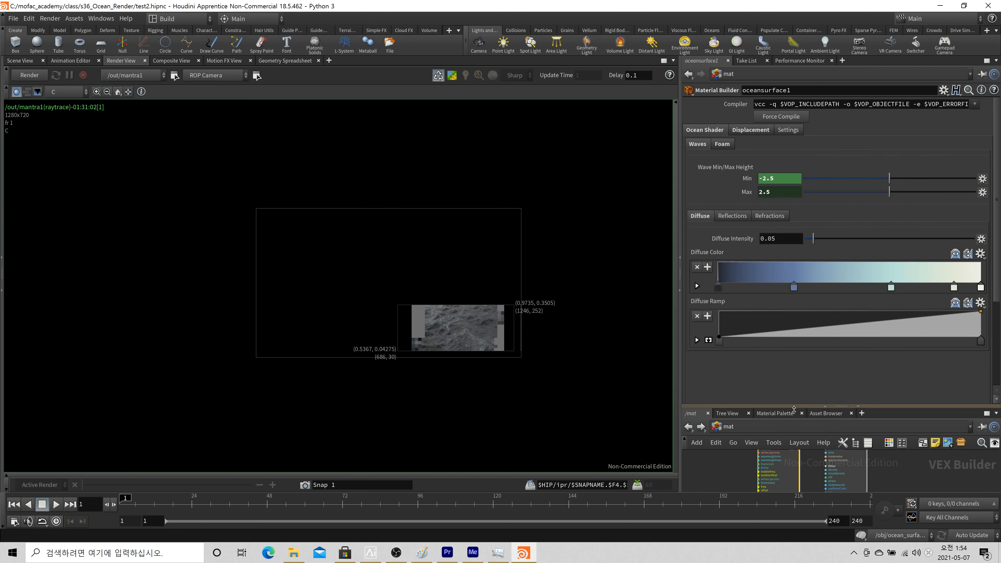
# - Enlarge the network editor below the parameters and switch it from the mat network to the out network
pyautogui.moveTo(794, 407); pyautogui.dragTo(794, 293)
pyautogui.scroll(-1, 572, 340)
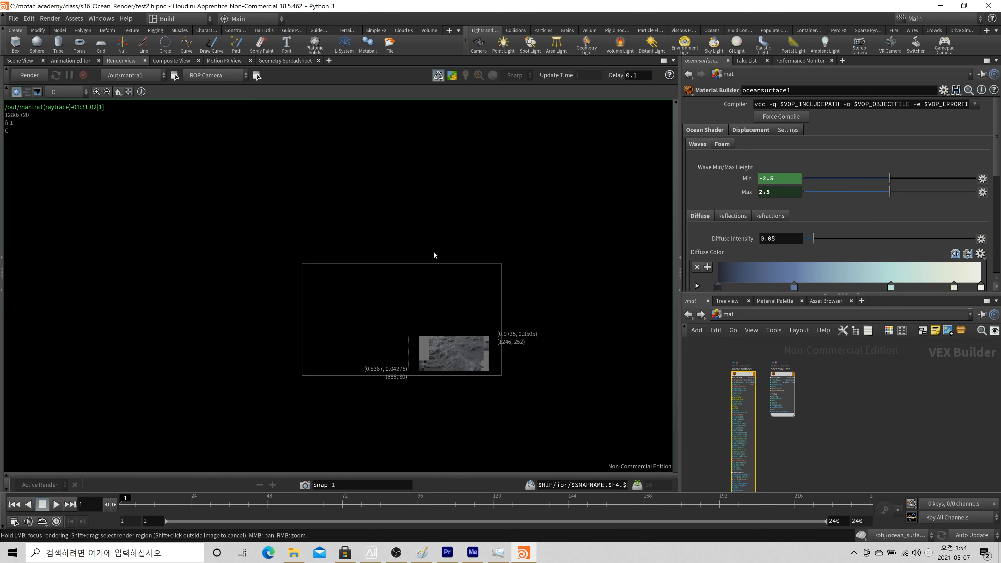
pyautogui.scroll(2, 828, 377)
pyautogui.moveTo(807, 393); pyautogui.dragTo(840, 393, button='middle')
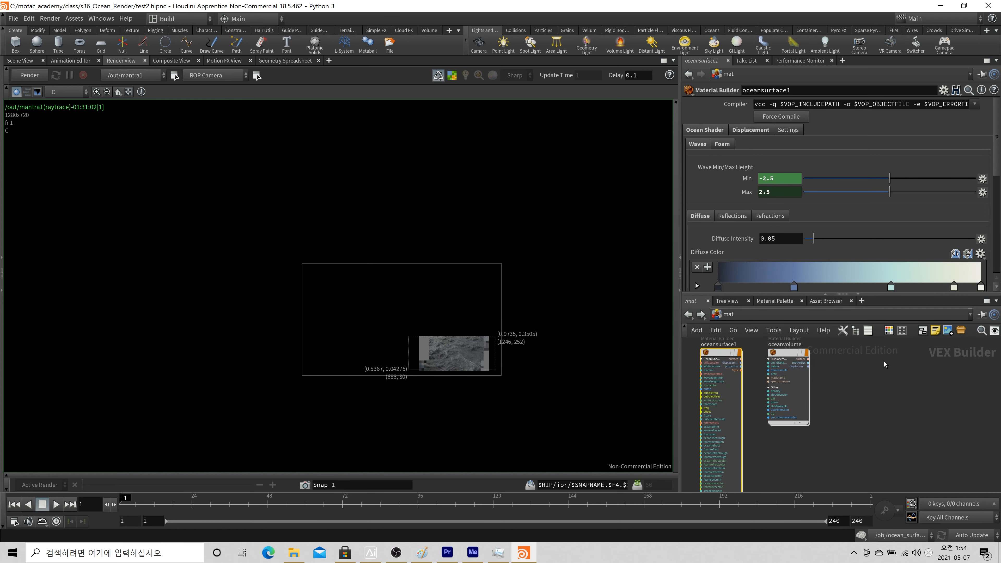
pyautogui.click(875, 319)
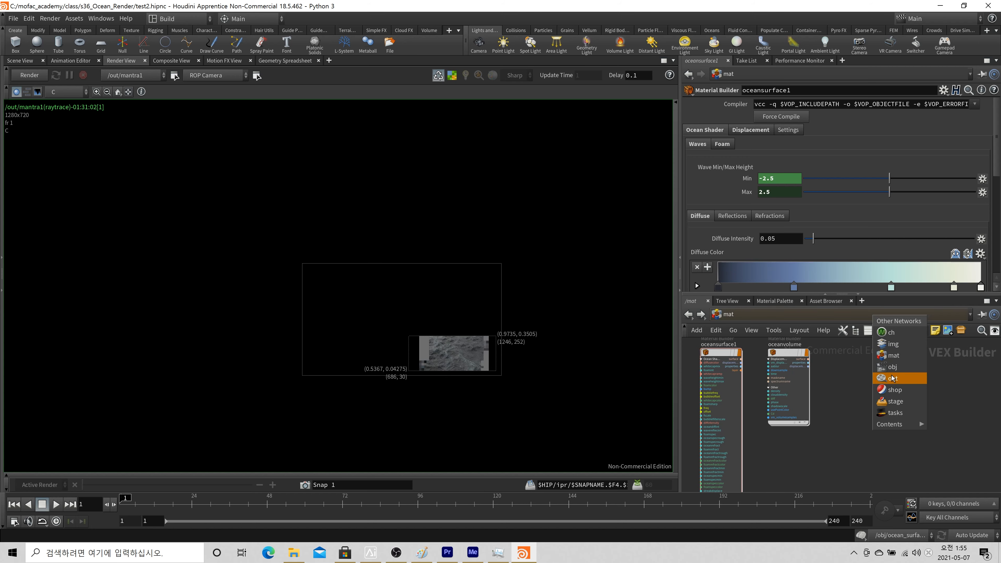
pyautogui.click(894, 378)
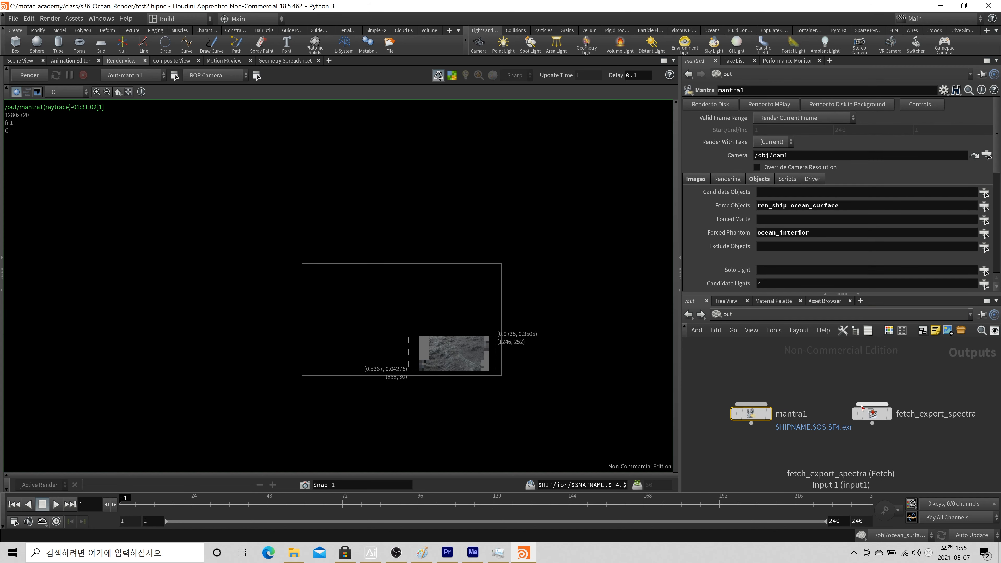
# - Show the Oceans shelf tools and select the fetch_export_spectra node to examine its name and Source path
pyautogui.click(715, 31)
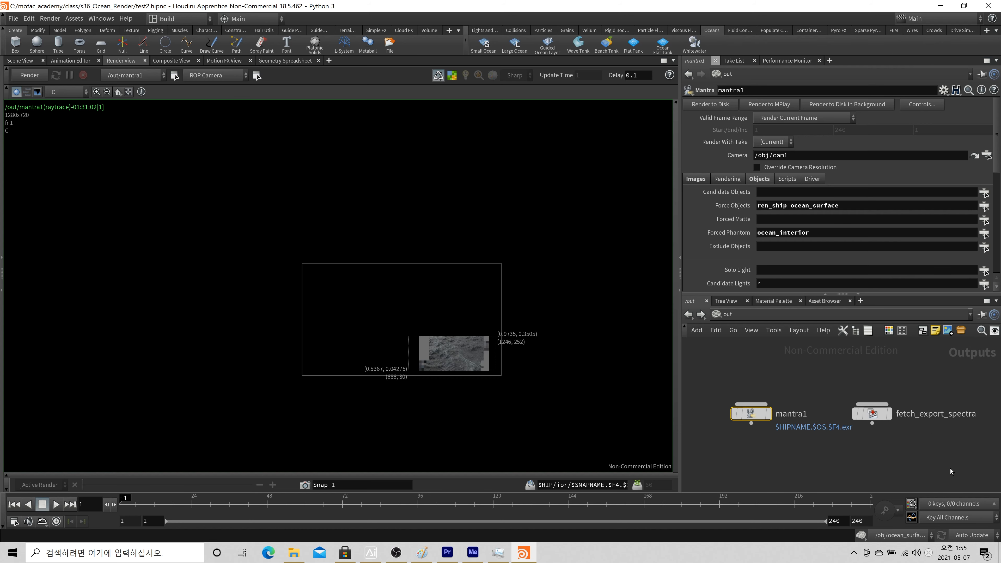
pyautogui.click(883, 414)
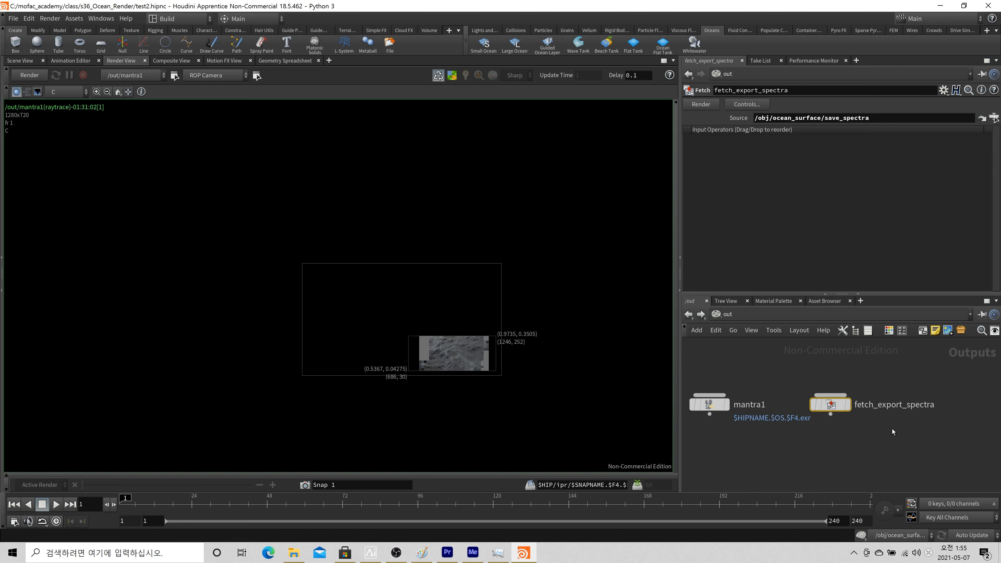
pyautogui.click(716, 91)
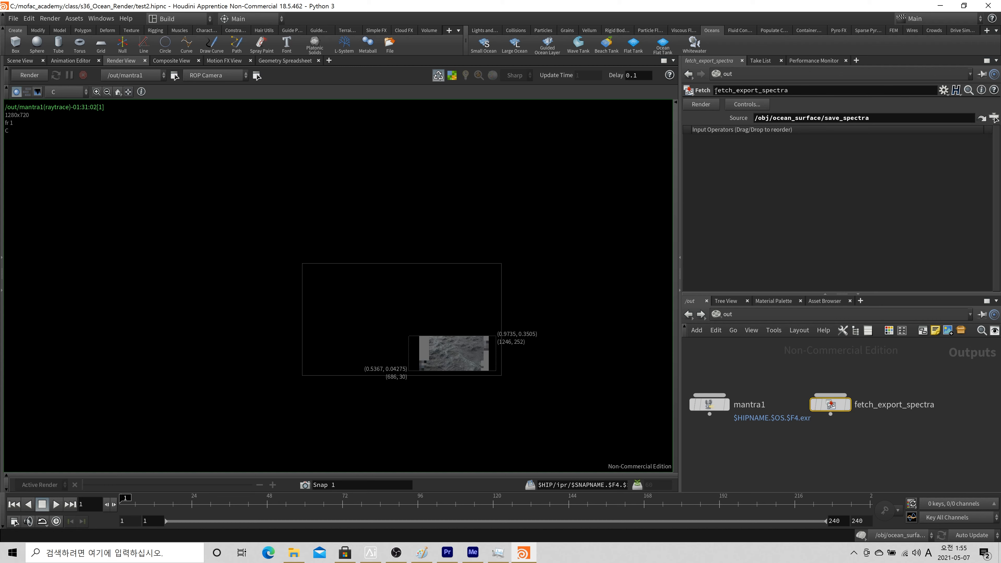